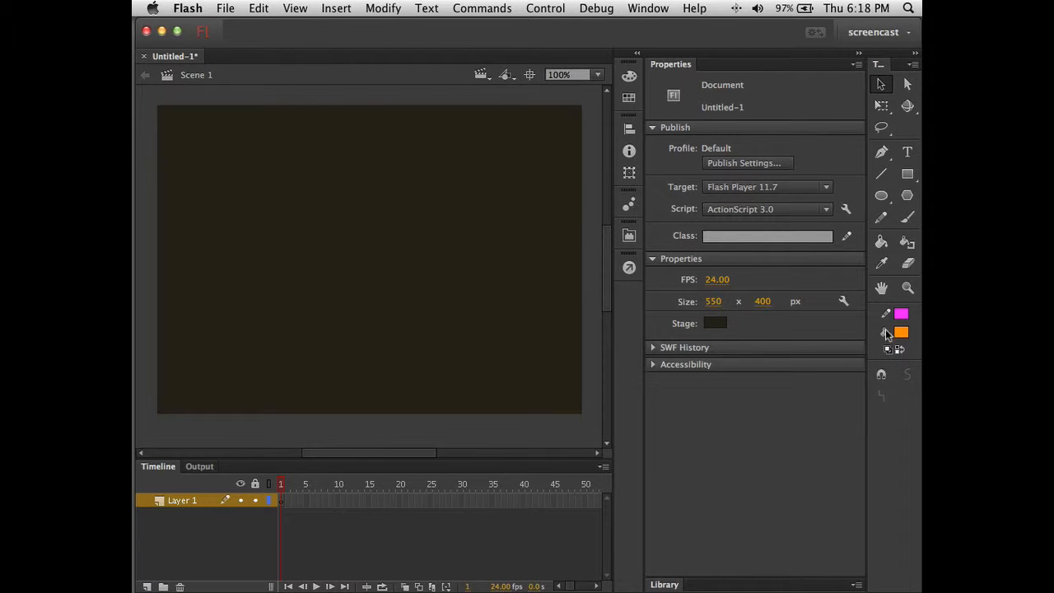
- Set the stroke colour to beige #DEDBC3 and the fill colour to none
{"action": "left_click", "coordinate": [901, 316]}
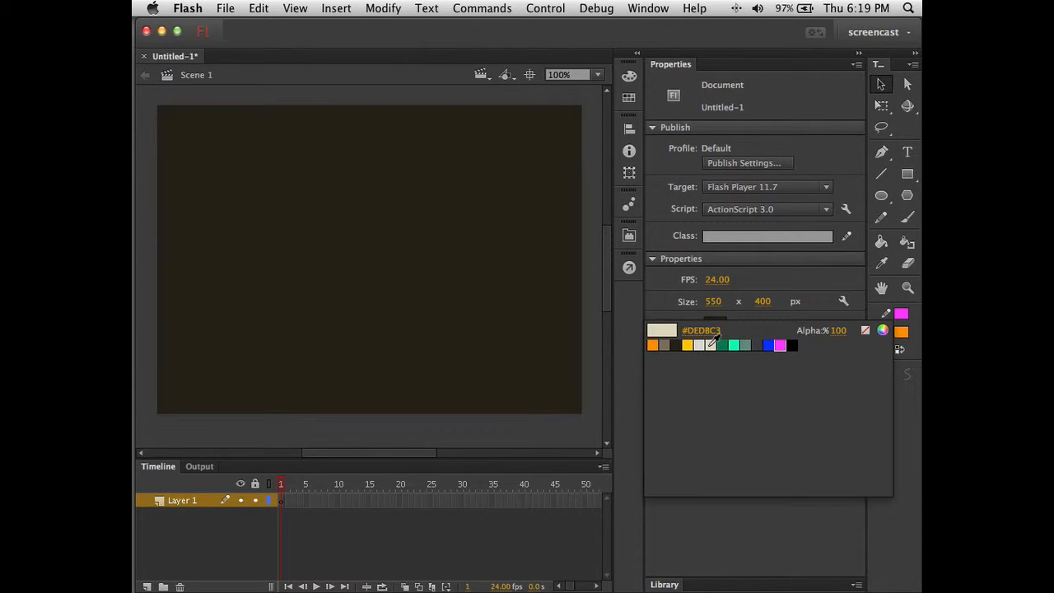
{"action": "left_click", "coordinate": [711, 345]}
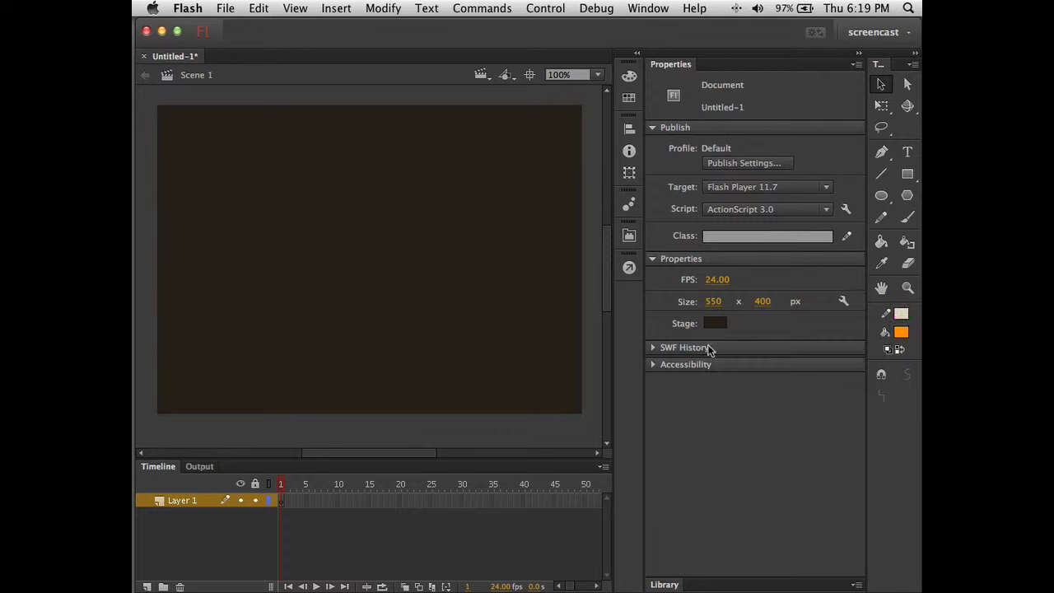
{"action": "left_click", "coordinate": [903, 336]}
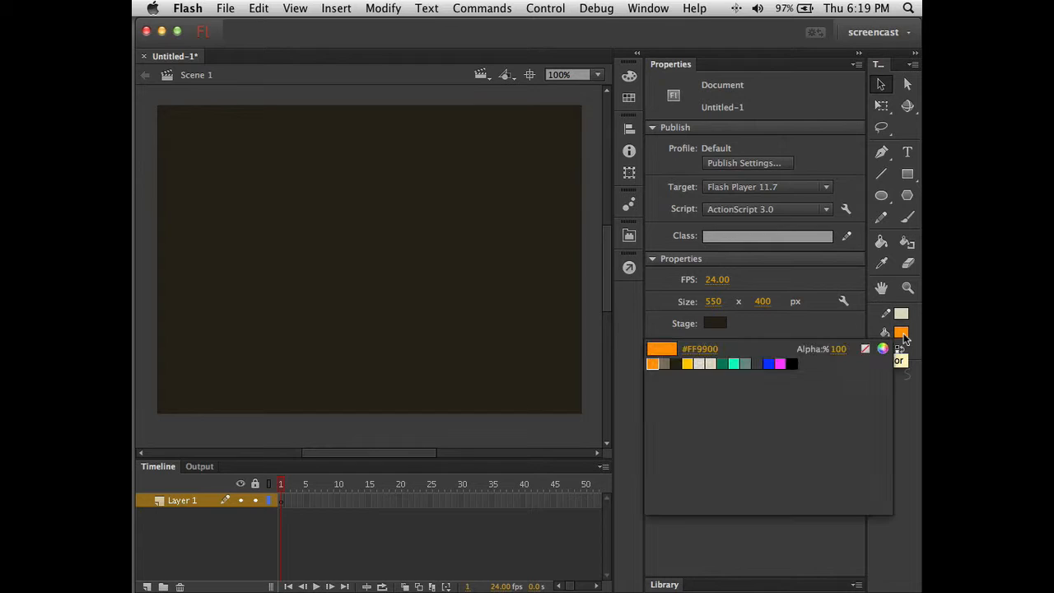
{"action": "left_click", "coordinate": [864, 349]}
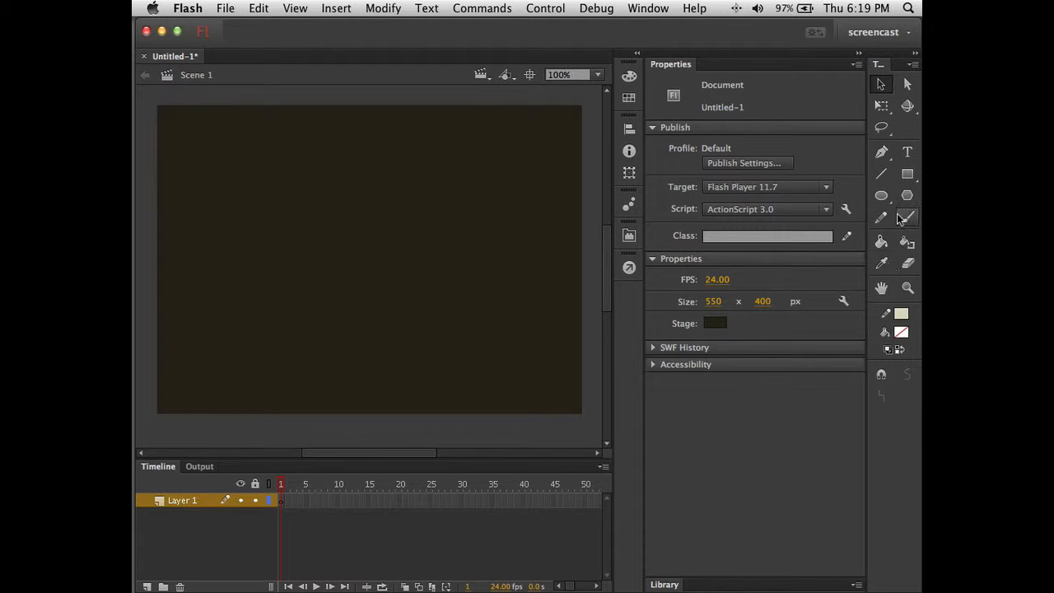
- Set the Line tool's stroke thickness to 8
{"action": "left_click", "coordinate": [881, 174]}
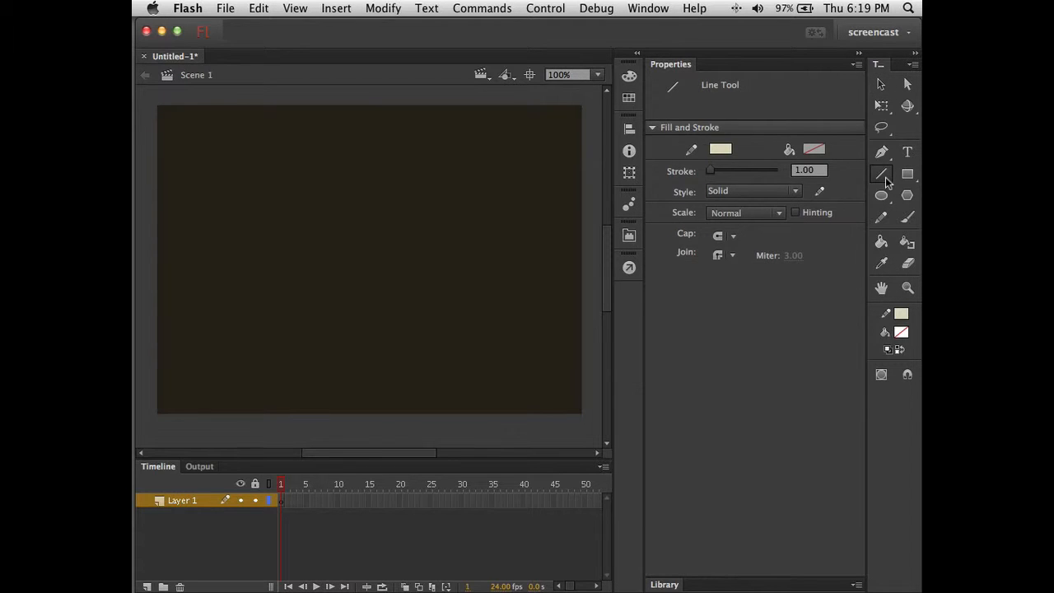
{"action": "left_click", "coordinate": [818, 170]}
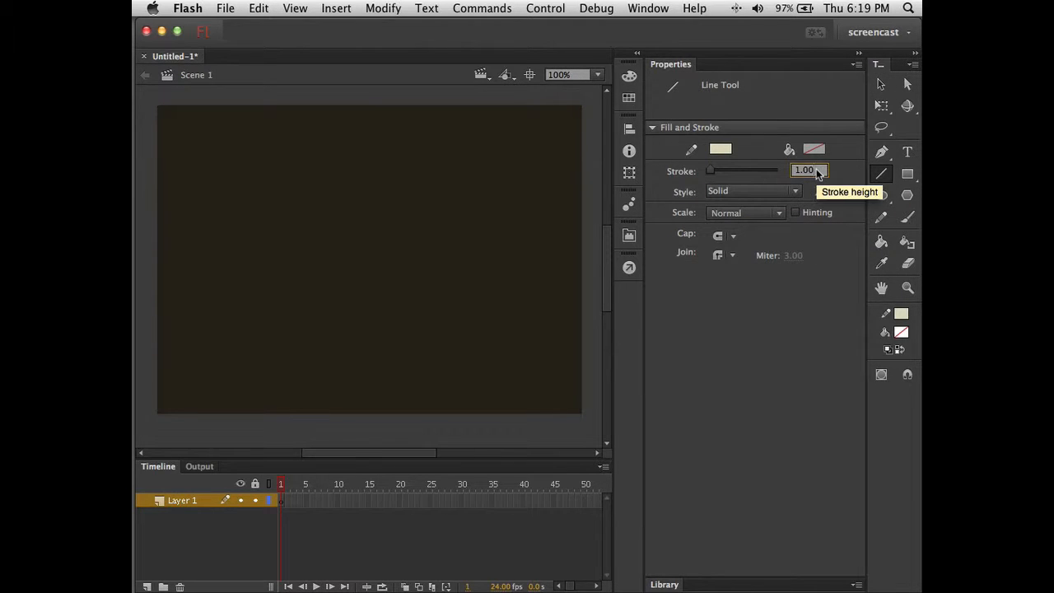
{"action": "left_click", "coordinate": [818, 171]}
{"action": "type", "text": "8"}
{"action": "key", "text": "Return"}
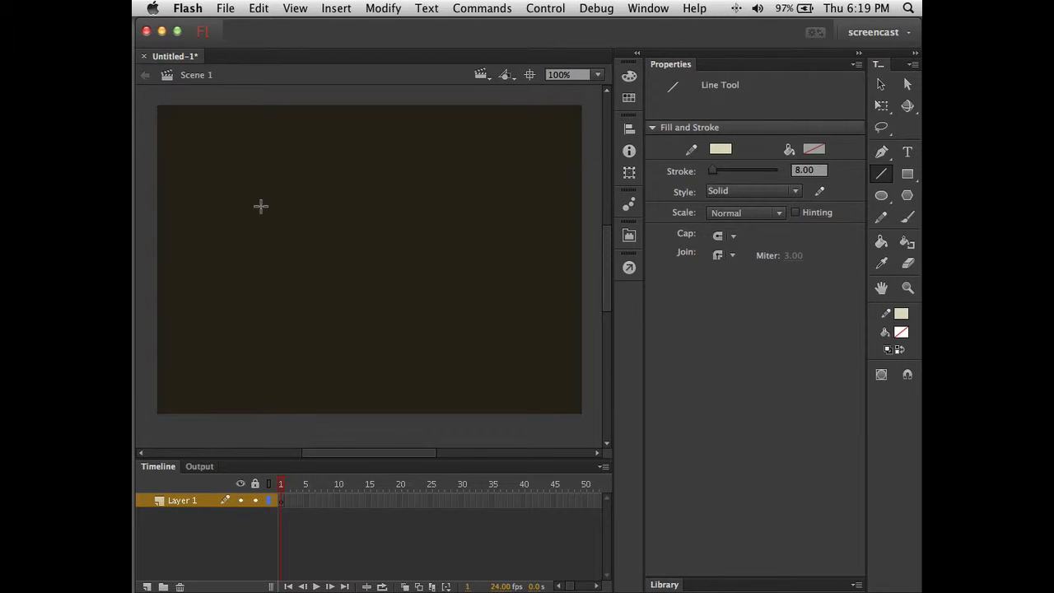
- Draw an unfilled circle with the Oval tool on the stage's left, discarding a test line
{"action": "mouse_move", "coordinate": [260, 206]}
{"action": "left_mouse_down"}
{"action": "mouse_move", "coordinate": [289, 259]}
{"action": "mouse_move", "coordinate": [347, 290]}
{"action": "left_mouse_up"}
{"action": "key", "text": "super+z"}
{"action": "key", "text": "o"}
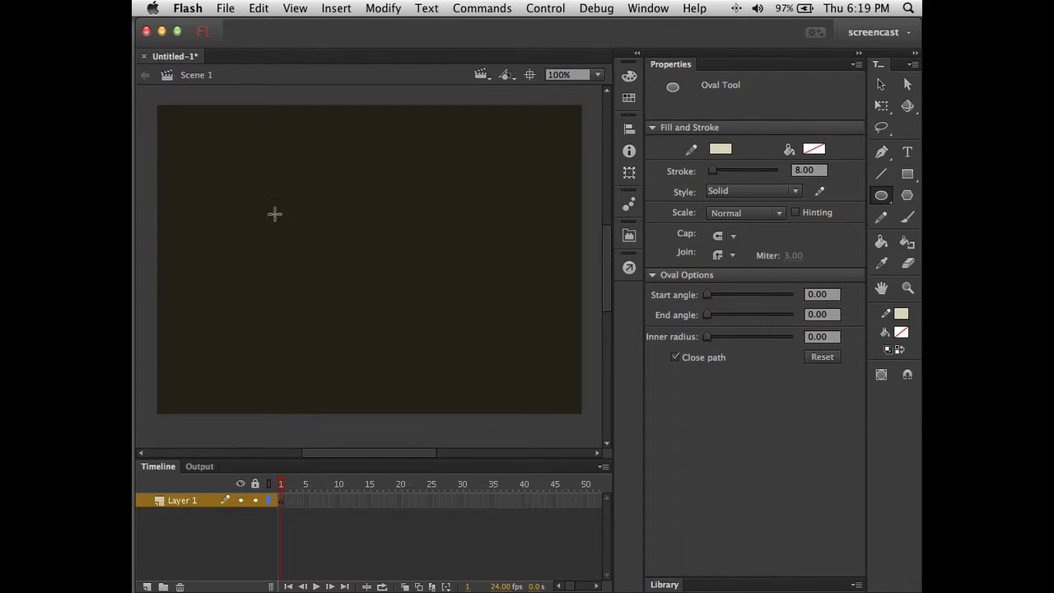
{"action": "left_click_drag", "start_coordinate": [275, 203], "coordinate": [352, 269]}
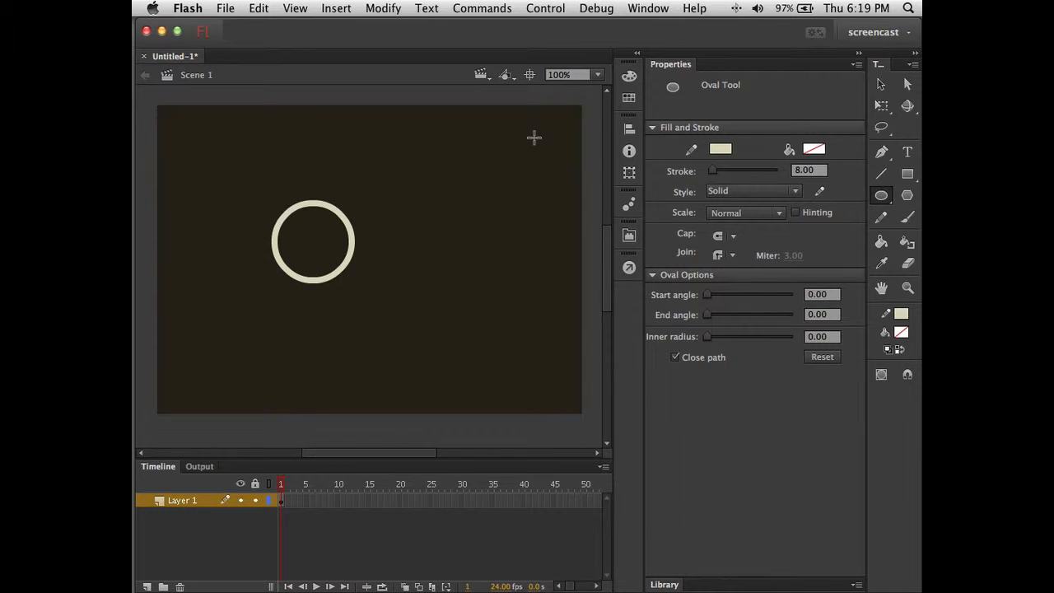
- Select the circle outline and choose Convert to Symbol from its context menu
{"action": "key", "text": "v"}
{"action": "left_click", "coordinate": [353, 240]}
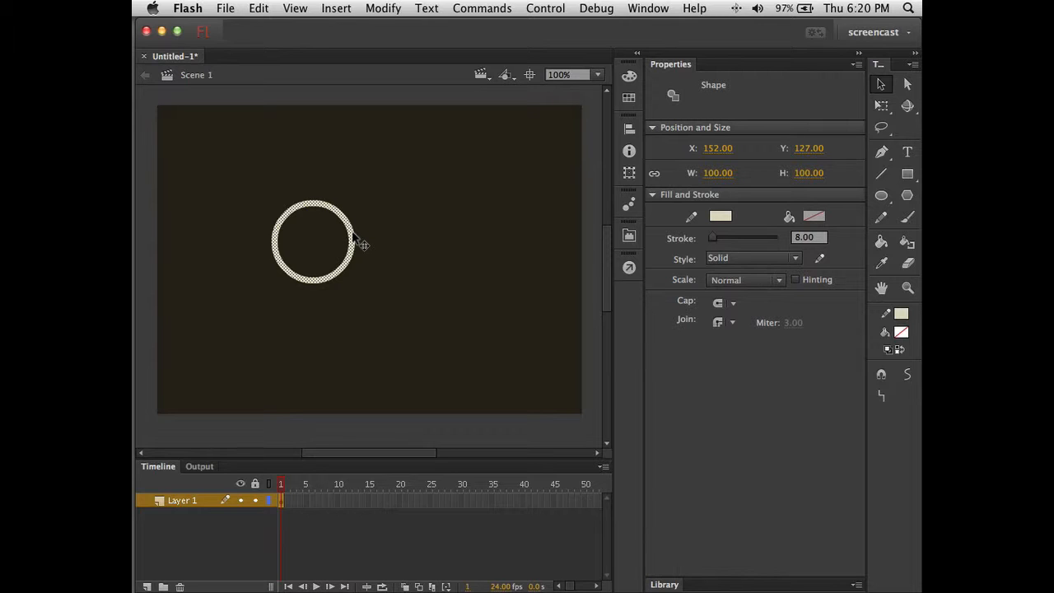
{"action": "right_click", "coordinate": [354, 236]}
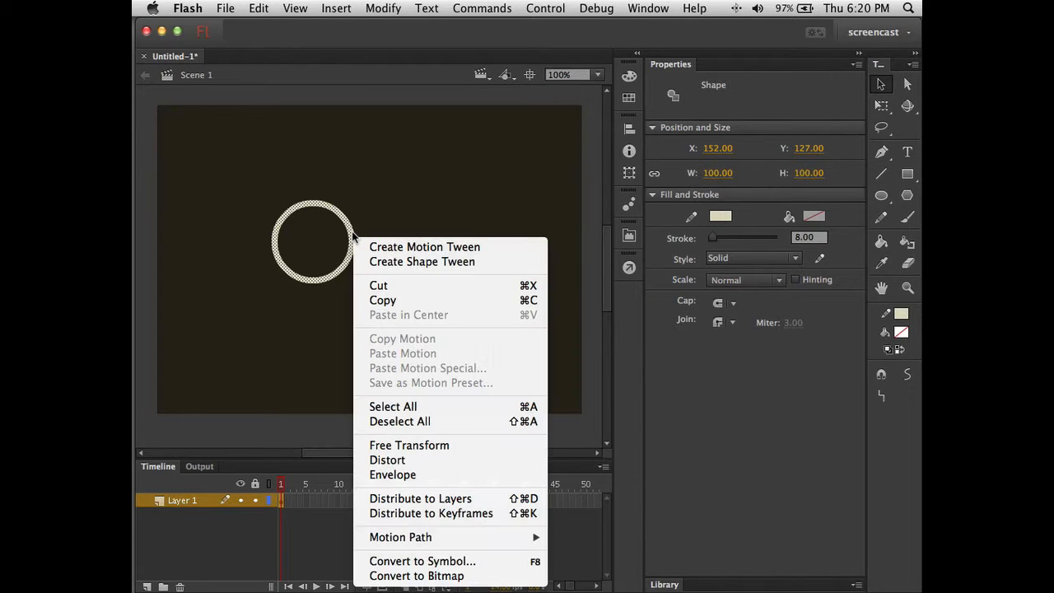
{"action": "left_click", "coordinate": [418, 563]}
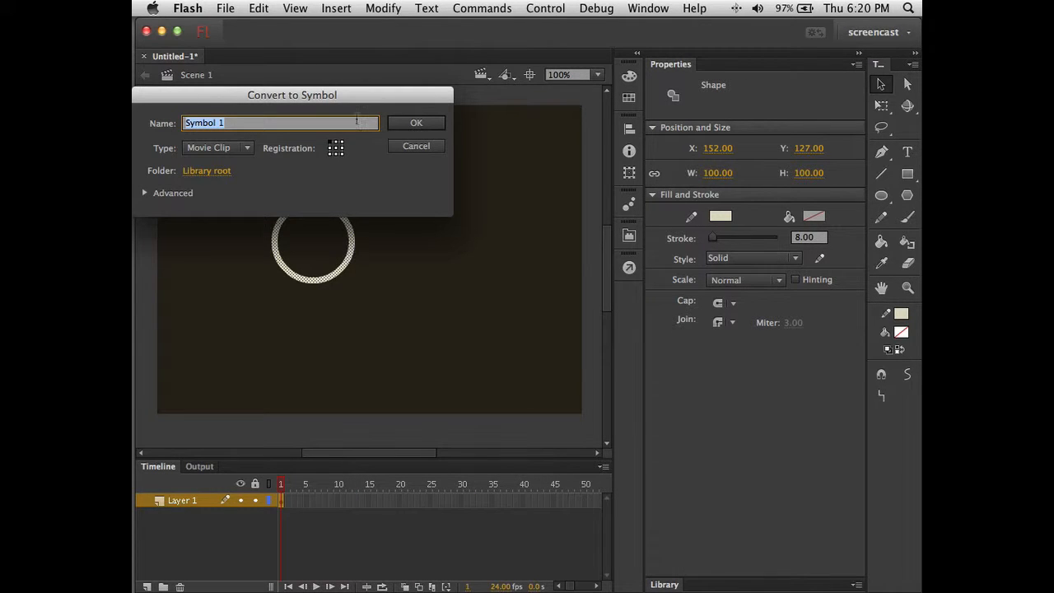
- Name the Movie Clip symbol Circle_stroke_100_8_art and confirm the conversion
{"action": "left_click_drag", "start_coordinate": [366, 92], "coordinate": [425, 53]}
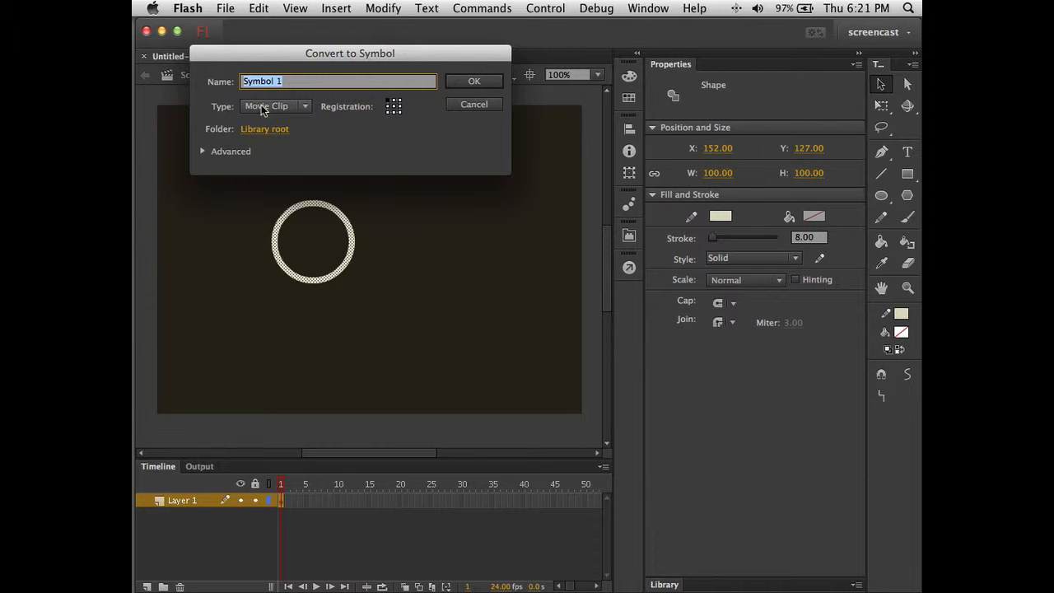
{"action": "double_click", "coordinate": [298, 82]}
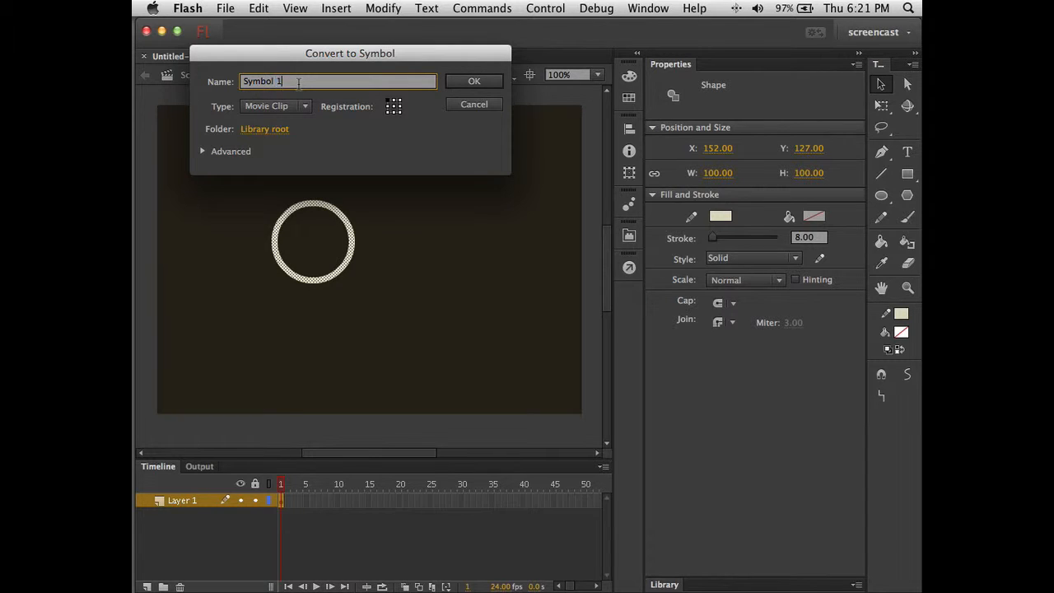
{"action": "triple_click", "coordinate": [298, 82]}
{"action": "type", "text": "Circle"}
{"action": "type", "text": "_stroke"}
{"action": "type", "text": "_100_"}
{"action": "type", "text": "8"}
{"action": "type", "text": "_"}
{"action": "type", "text": "t"}
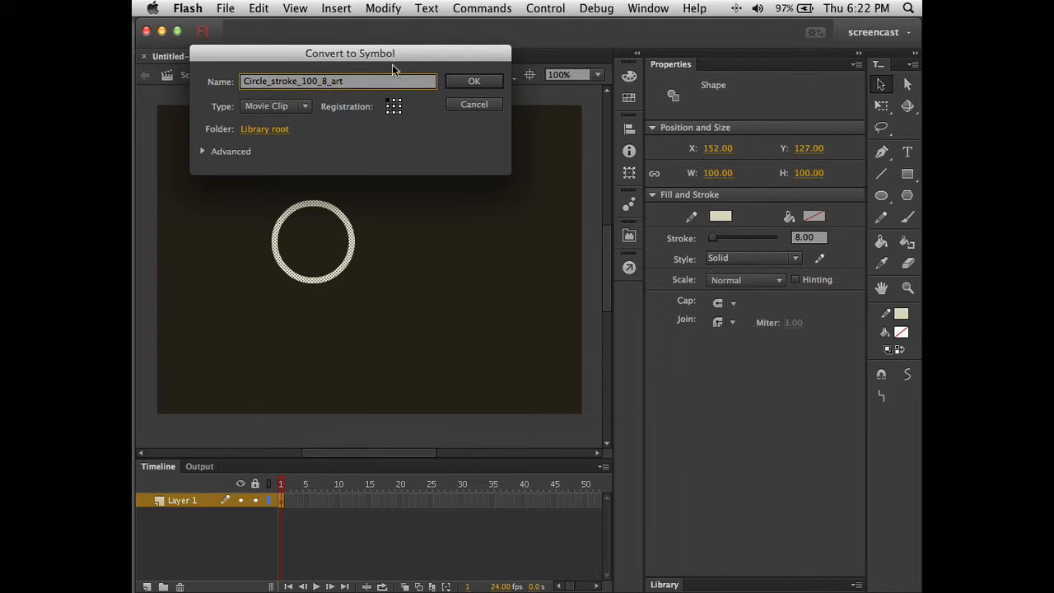
{"action": "left_click", "coordinate": [464, 80]}
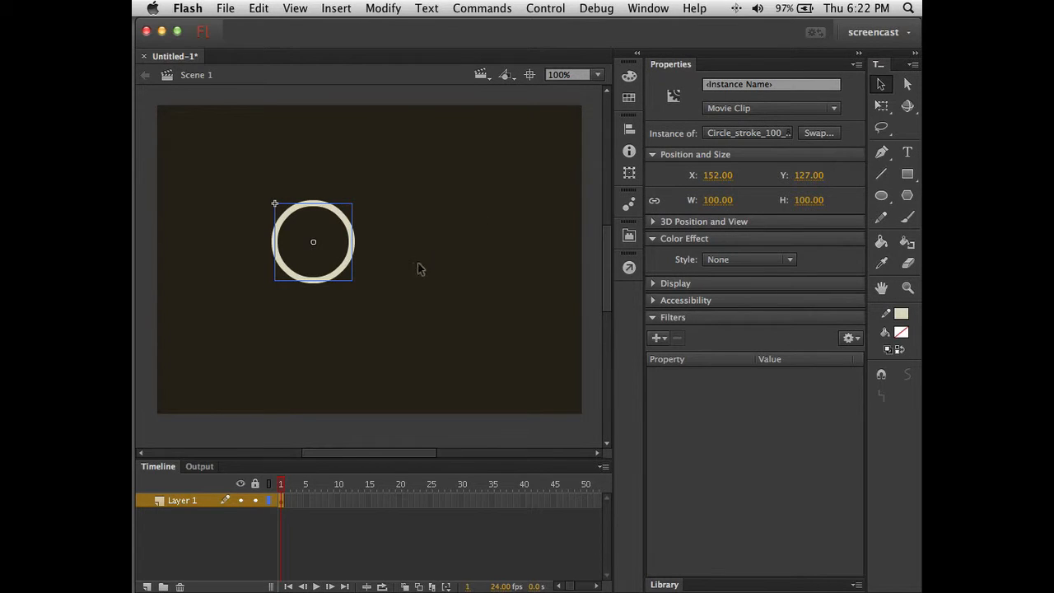
- Inspect the circle's stroke zoomed in and in outline view, then delete the instance
{"action": "left_click", "coordinate": [353, 247], "text": "super"}
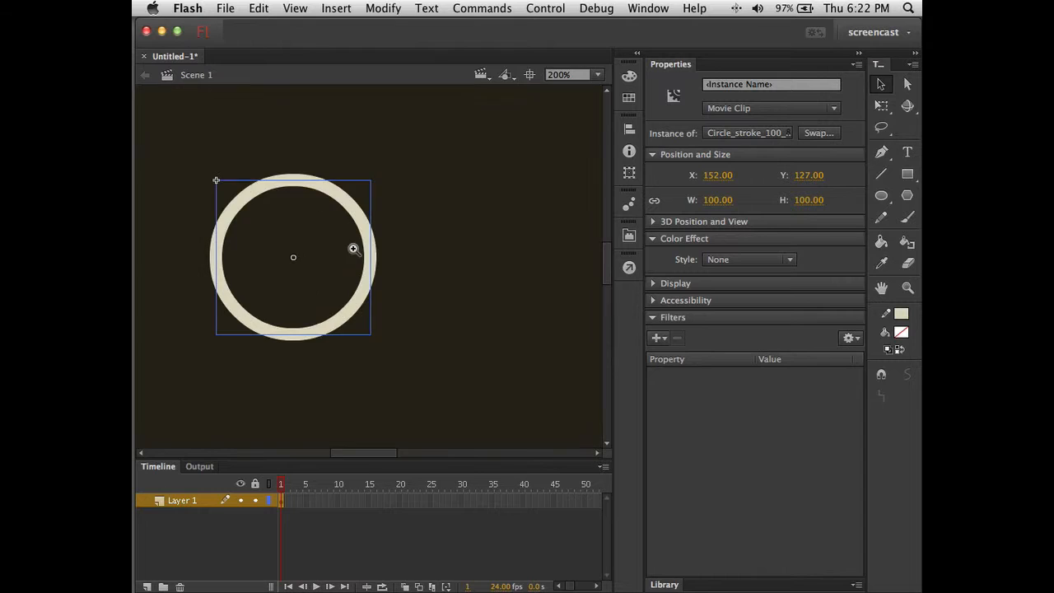
{"action": "left_click", "coordinate": [377, 259], "text": "super"}
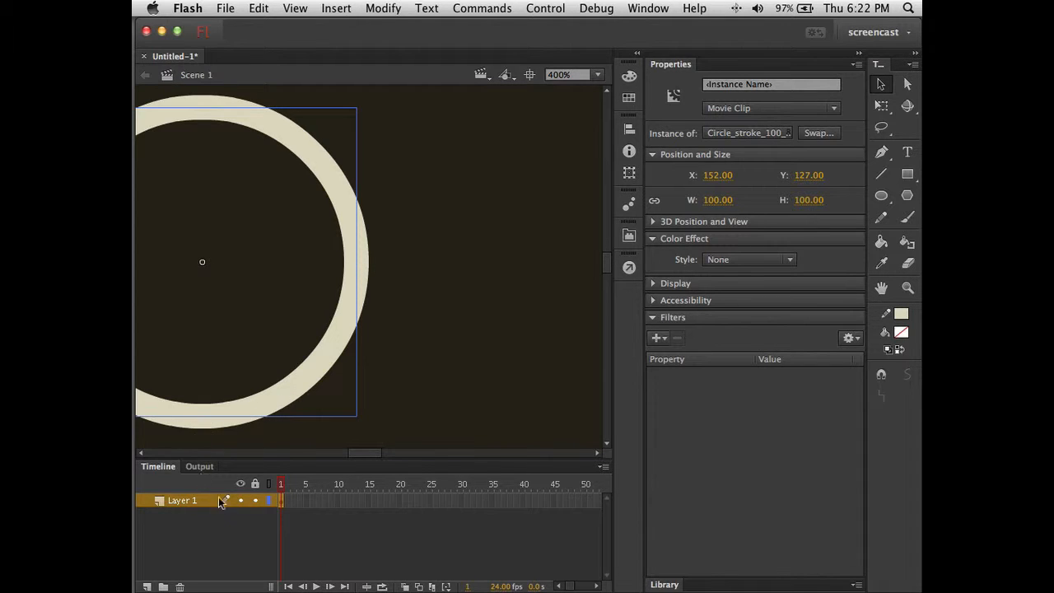
{"action": "left_click", "coordinate": [269, 501]}
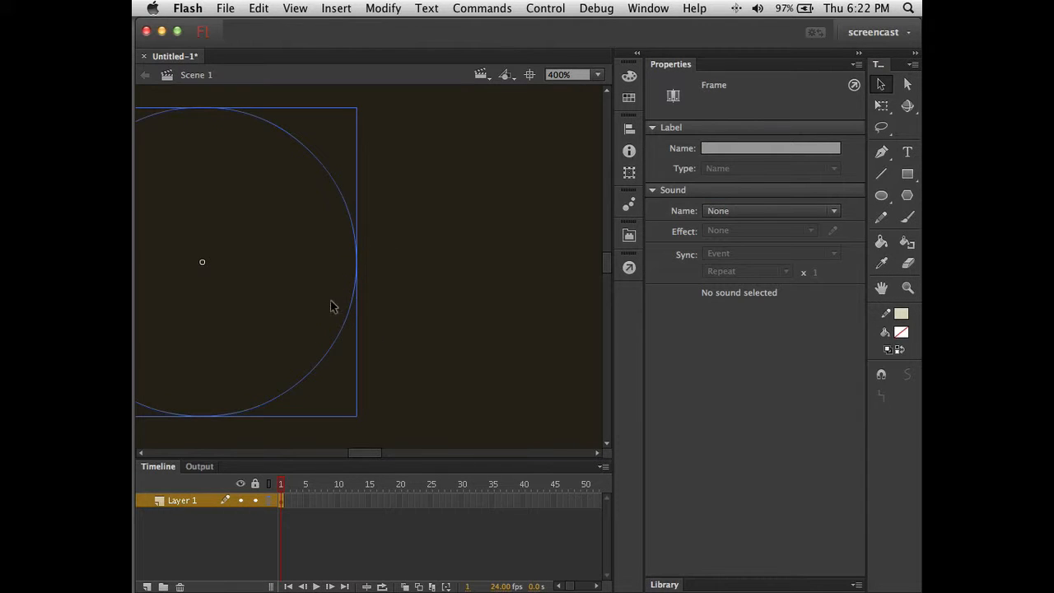
{"action": "left_click", "coordinate": [268, 499]}
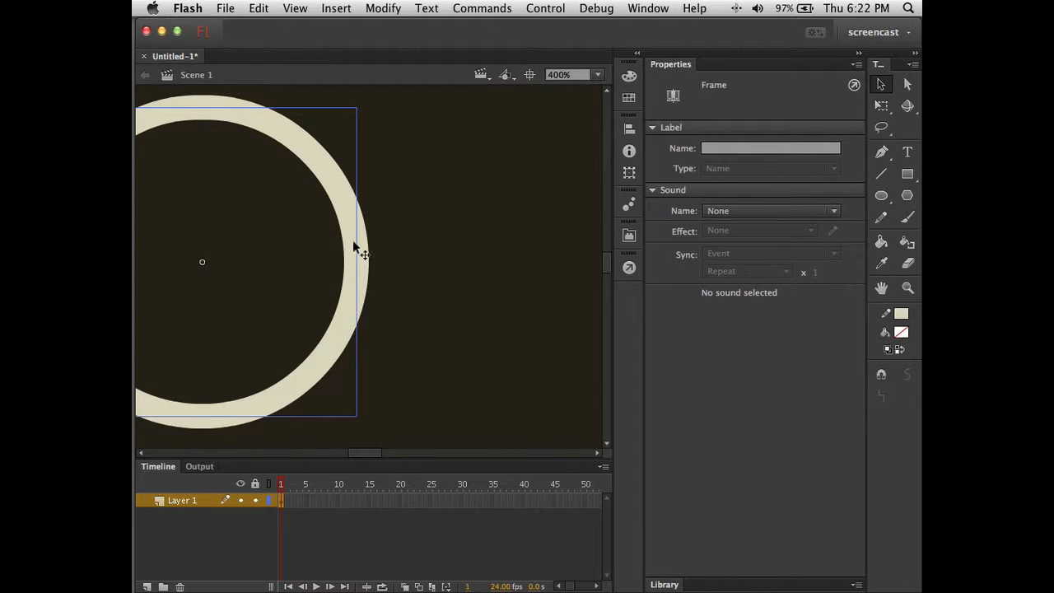
{"action": "left_click", "coordinate": [267, 500]}
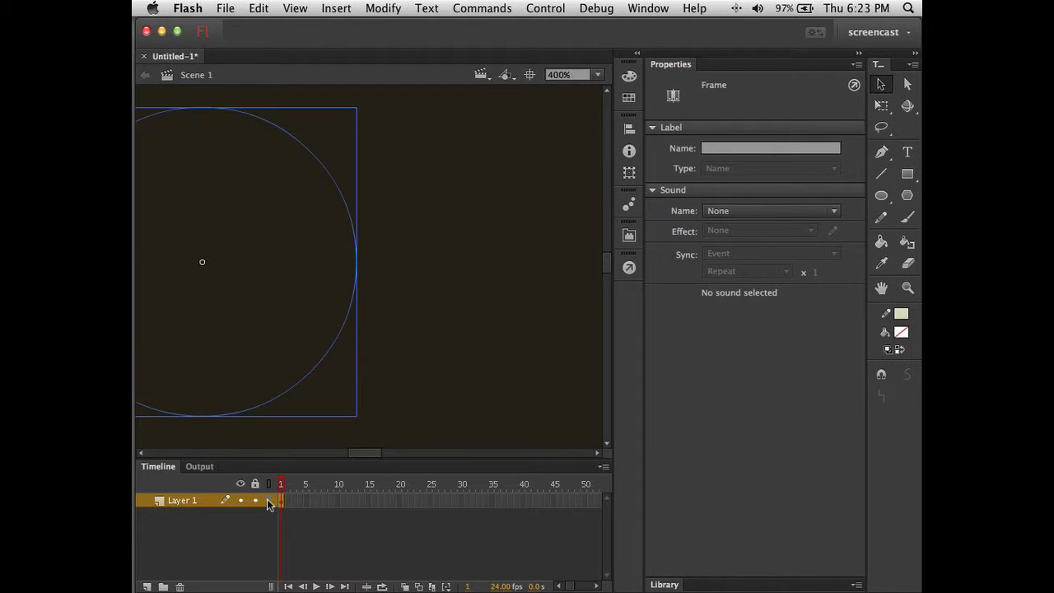
{"action": "left_click", "coordinate": [267, 500]}
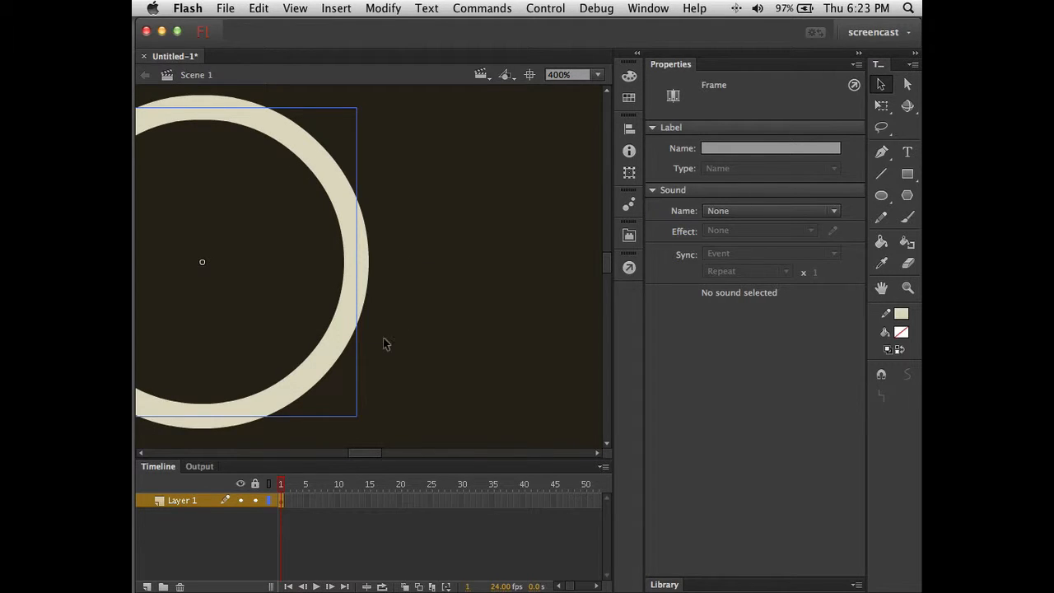
{"action": "left_click", "coordinate": [396, 297]}
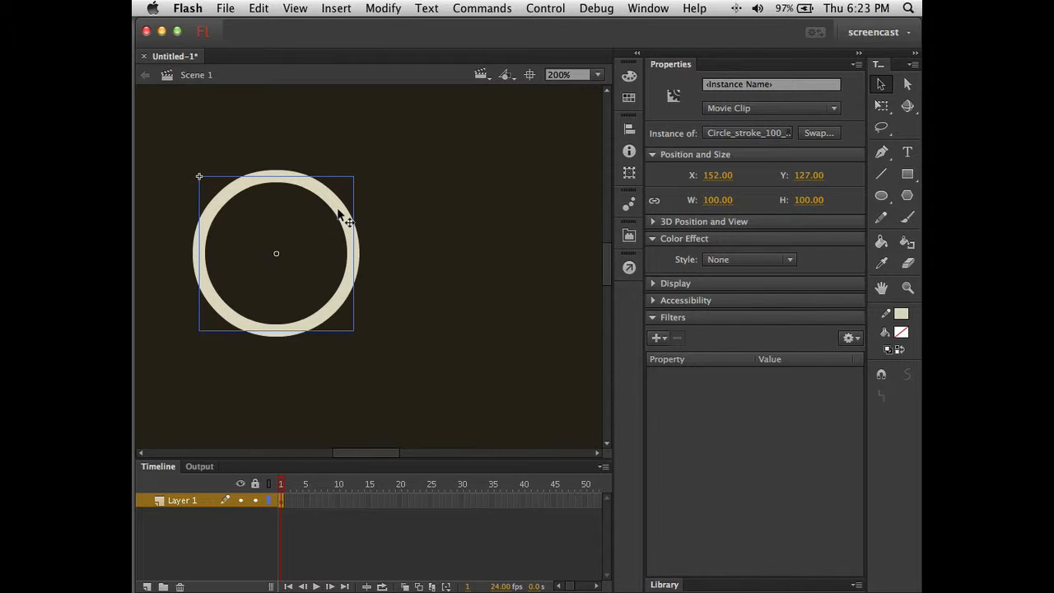
{"action": "key", "text": "Delete"}
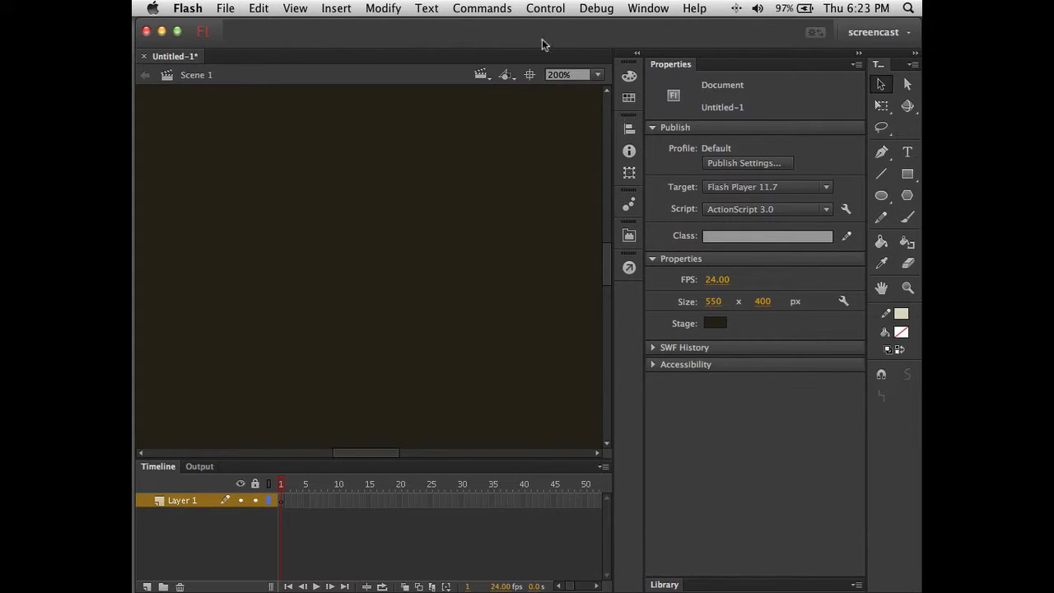
- Create a new Movie Clip symbol named BikeWheel from Insert > New Symbol
{"action": "left_click", "coordinate": [336, 10]}
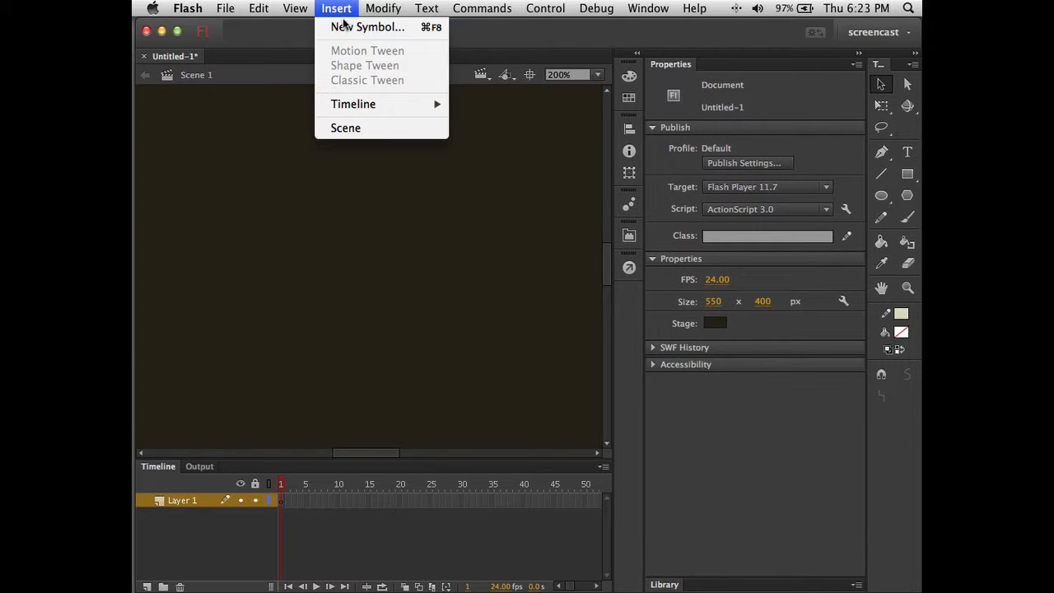
{"action": "left_click", "coordinate": [344, 26]}
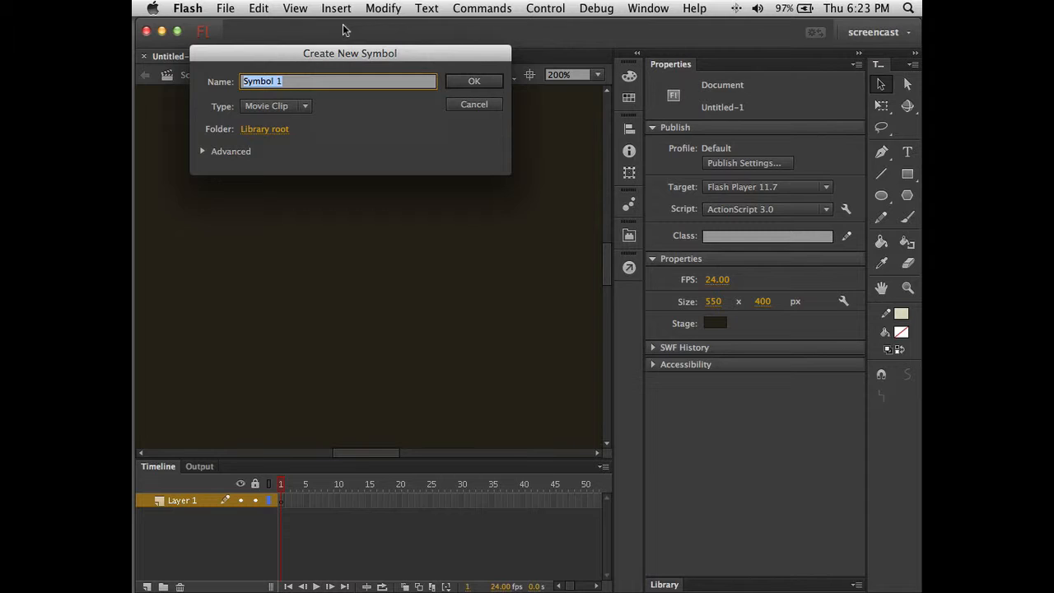
{"action": "type", "text": "bik"}
{"action": "key", "text": "BackSpace"}
{"action": "key", "text": "BackSpace"}
{"action": "key", "text": "BackSpace"}
{"action": "type", "text": "BikeWheel"}
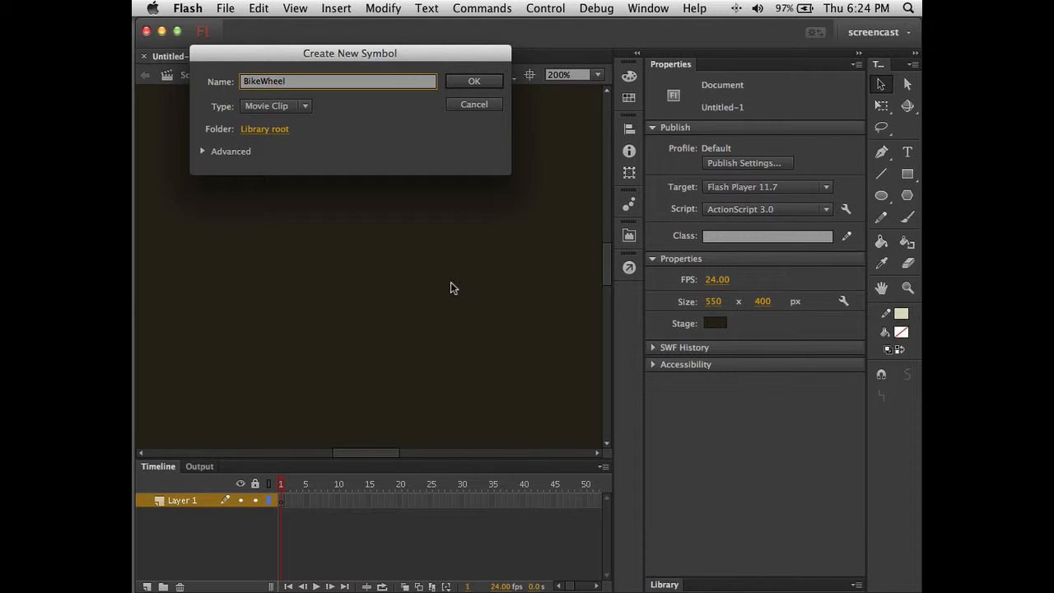
{"action": "left_click", "coordinate": [476, 82]}
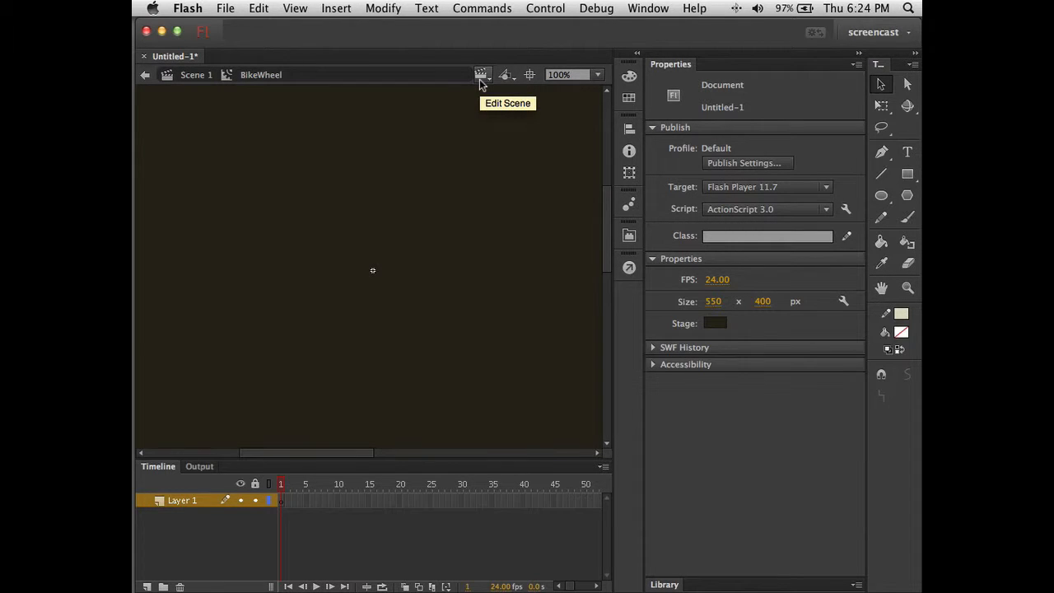
- Try dragging a BikeWheel instance from the Library into itself and dismiss the warning
{"action": "left_click", "coordinate": [664, 585]}
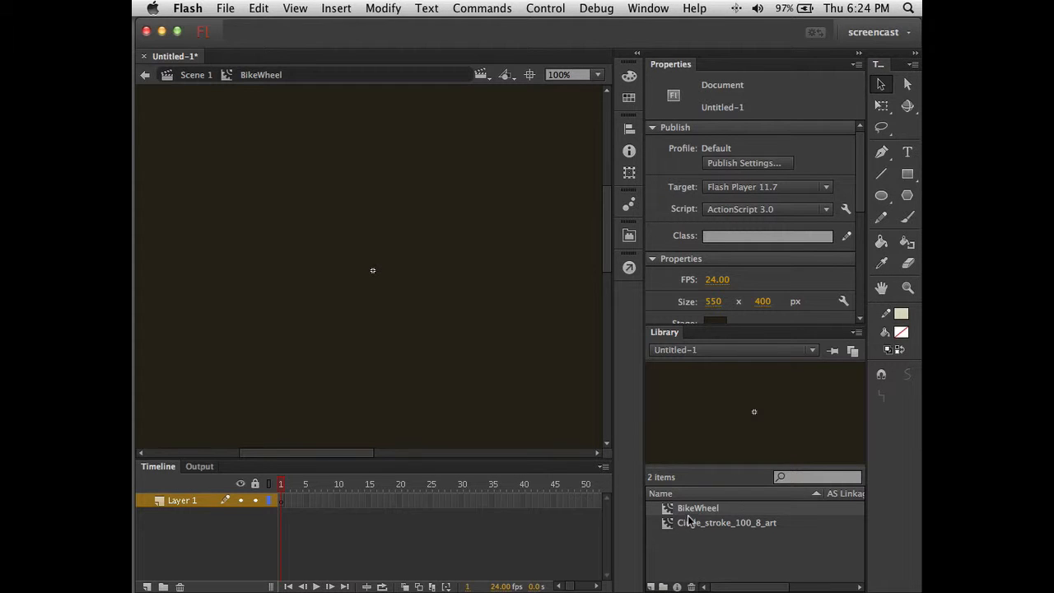
{"action": "left_click", "coordinate": [665, 526]}
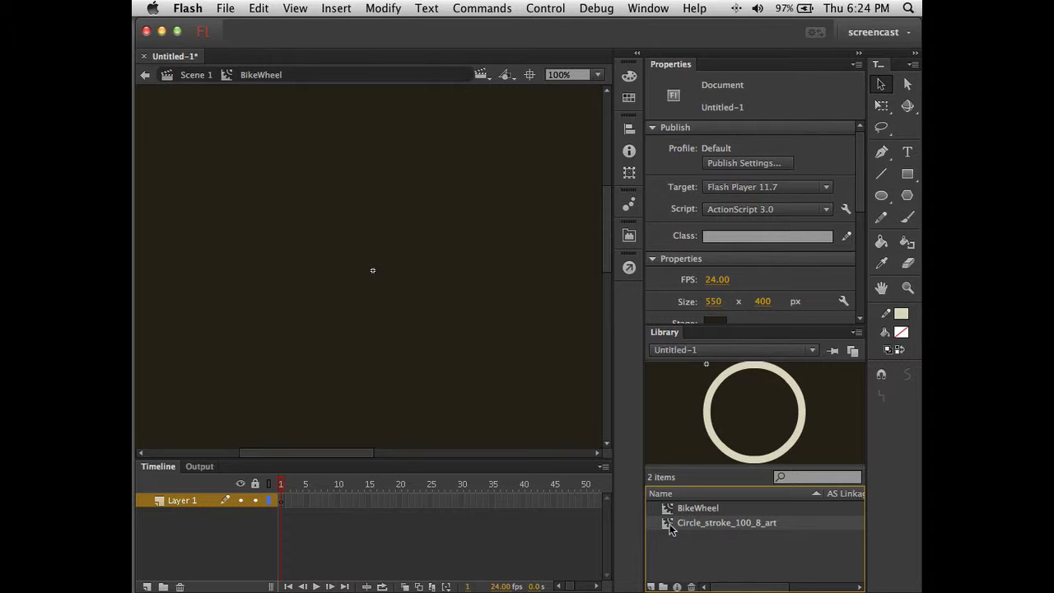
{"action": "mouse_move", "coordinate": [669, 523]}
{"action": "left_mouse_down"}
{"action": "mouse_move", "coordinate": [588, 436]}
{"action": "mouse_move", "coordinate": [470, 346]}
{"action": "mouse_move", "coordinate": [665, 525]}
{"action": "left_mouse_up"}
{"action": "left_click", "coordinate": [678, 541]}
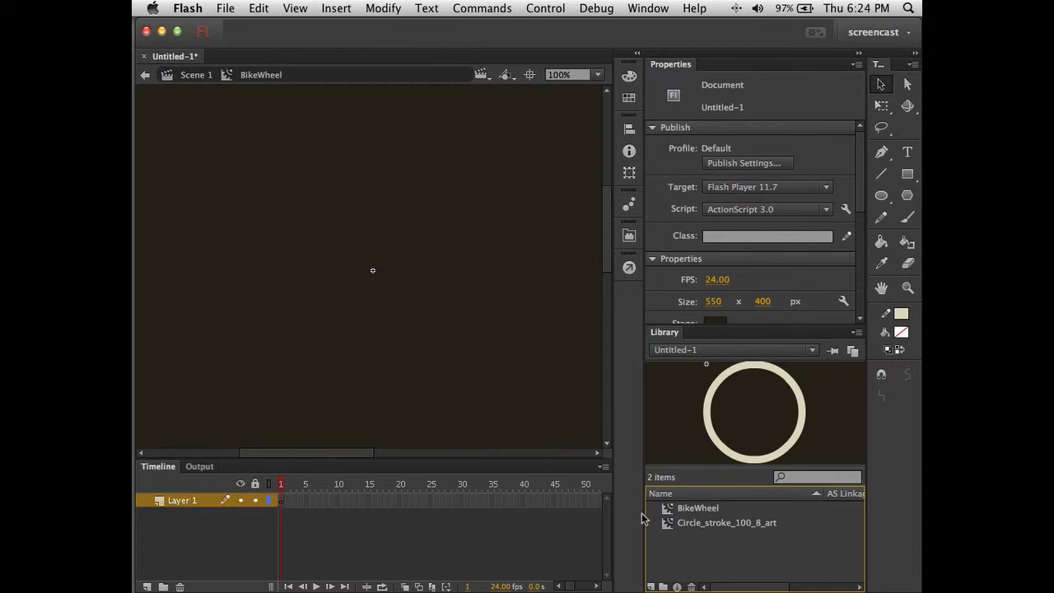
{"action": "left_click", "coordinate": [668, 511]}
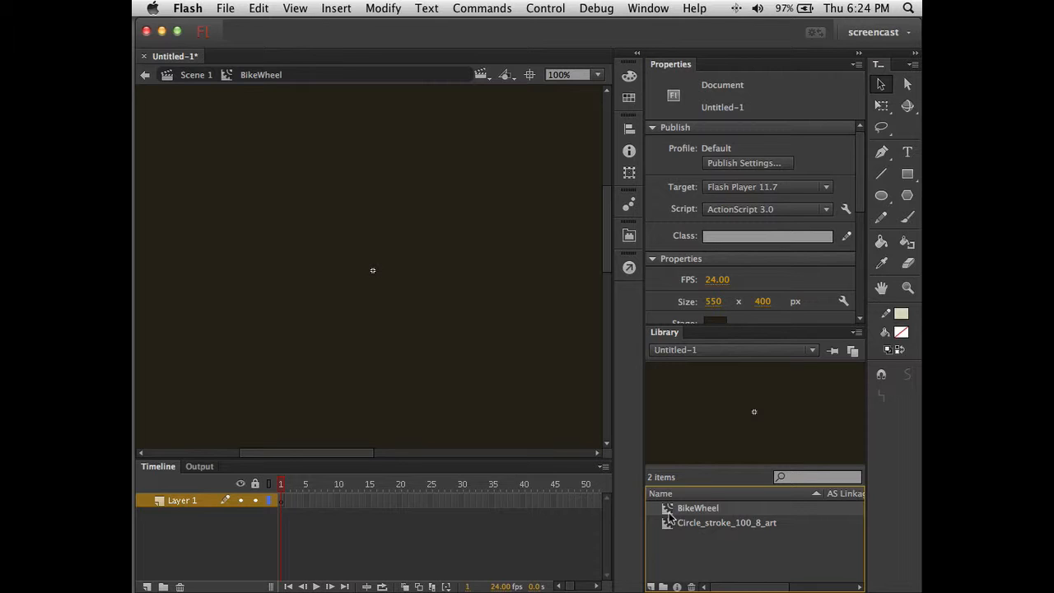
{"action": "left_click_drag", "start_coordinate": [669, 516], "coordinate": [483, 319]}
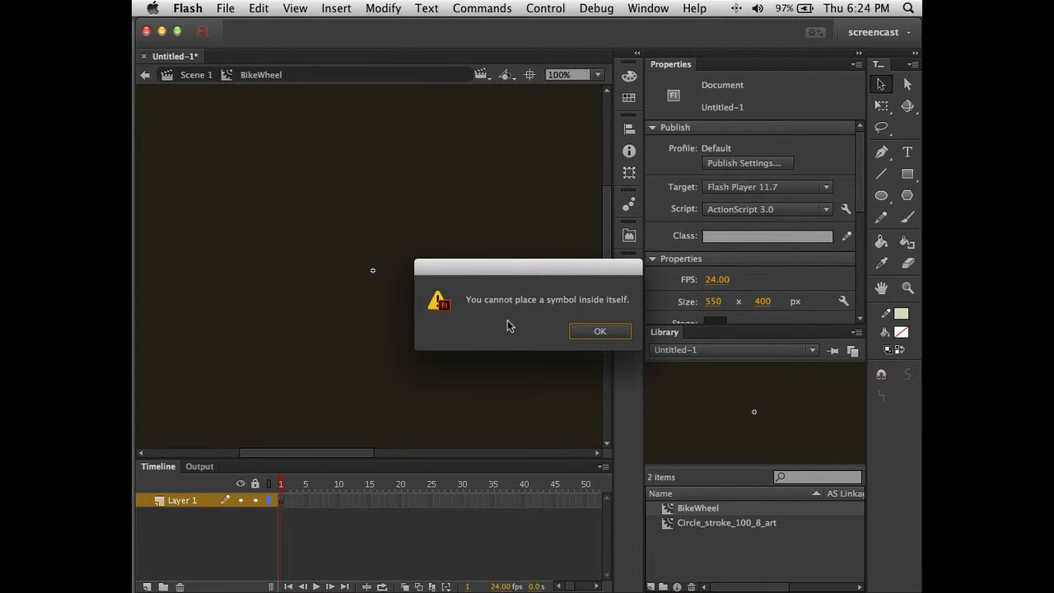
{"action": "left_click", "coordinate": [596, 333]}
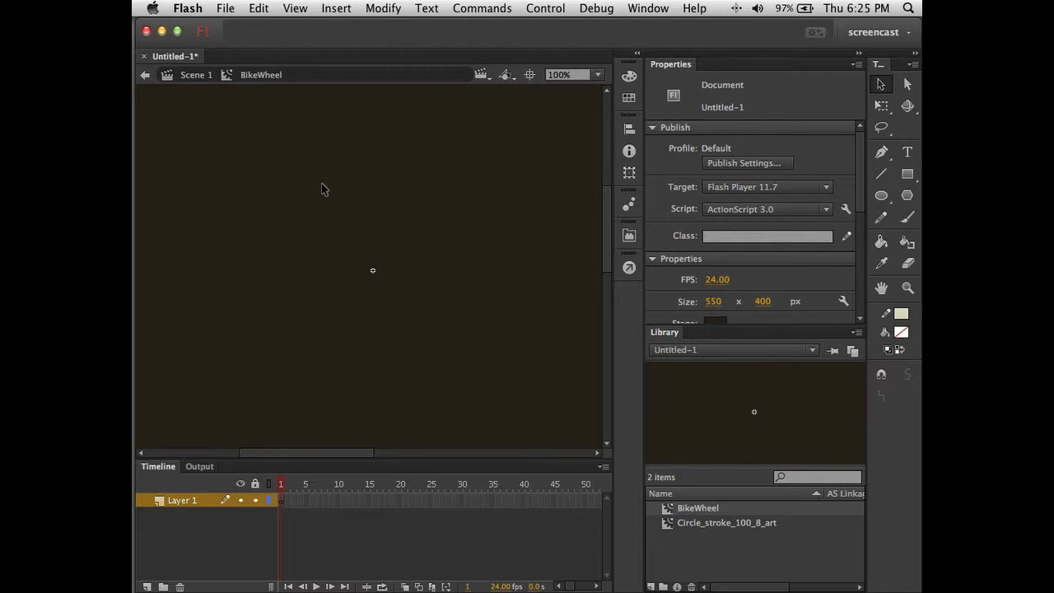
- Place Circle_stroke_100_8_art in BikeWheel and align it left and top to the stage
{"action": "left_click", "coordinate": [667, 526]}
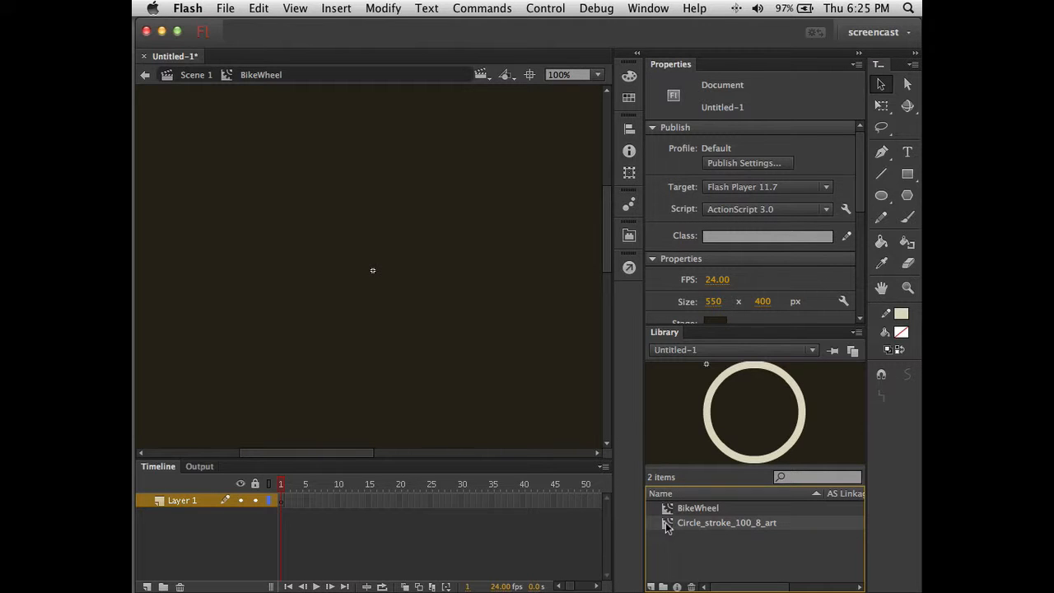
{"action": "left_click_drag", "start_coordinate": [667, 527], "coordinate": [488, 348]}
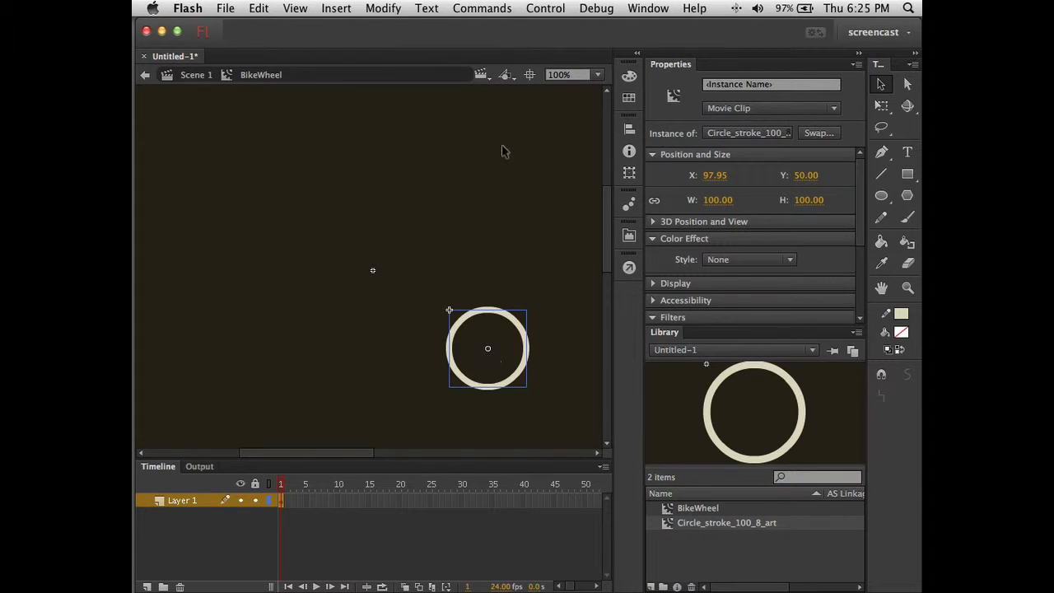
{"action": "left_click", "coordinate": [629, 130]}
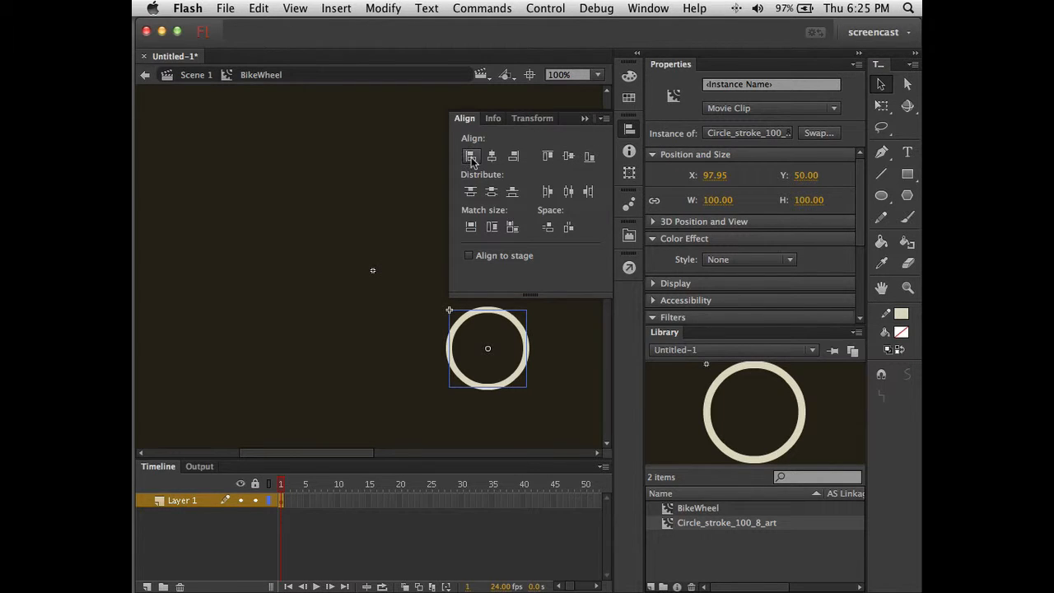
{"action": "left_click", "coordinate": [468, 255]}
{"action": "left_click", "coordinate": [471, 157]}
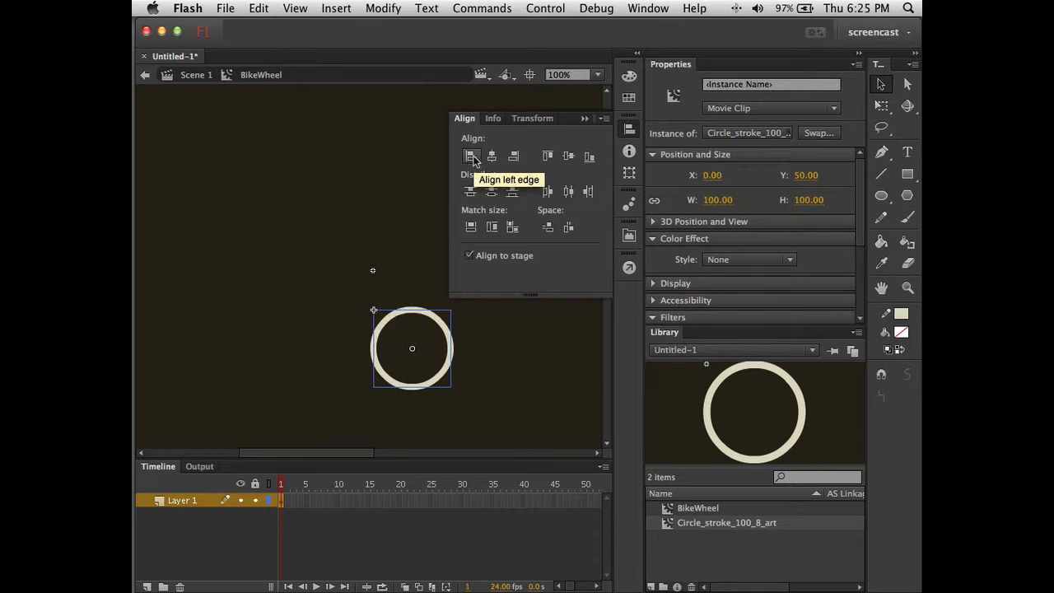
{"action": "left_click", "coordinate": [548, 156]}
- Rename Layer 1 to circle and close the Align panel
{"action": "double_click", "coordinate": [180, 502]}
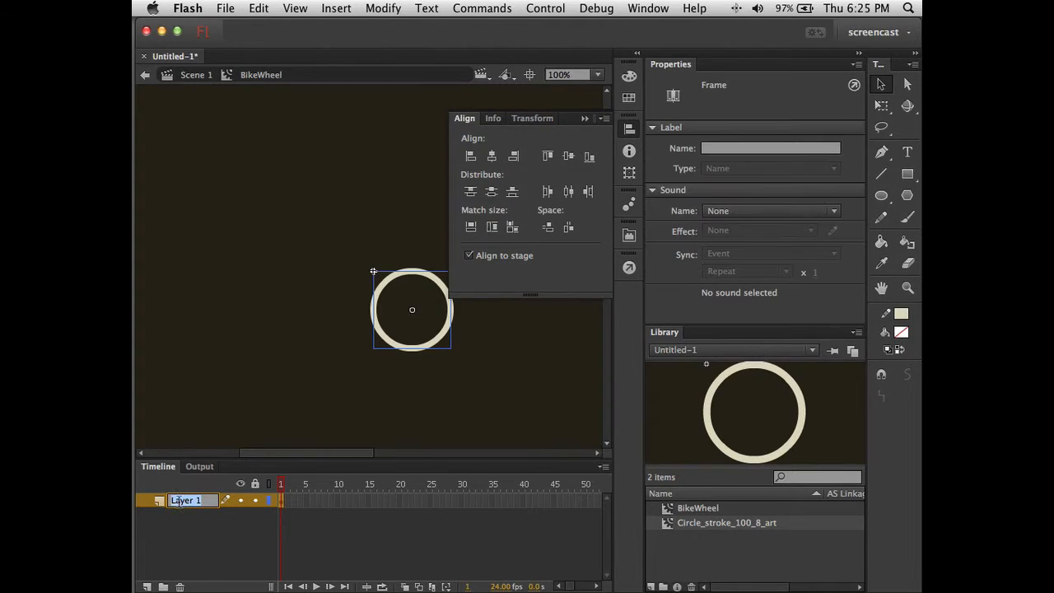
{"action": "type", "text": "circle"}
{"action": "key", "text": "Return"}
{"action": "left_click", "coordinate": [206, 534]}
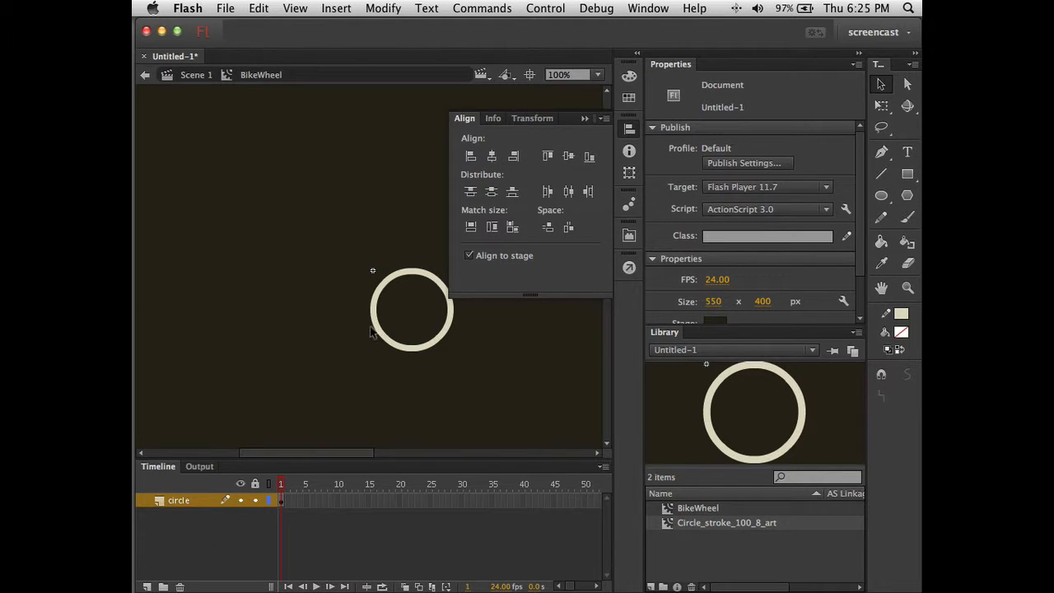
{"action": "left_click", "coordinate": [584, 120]}
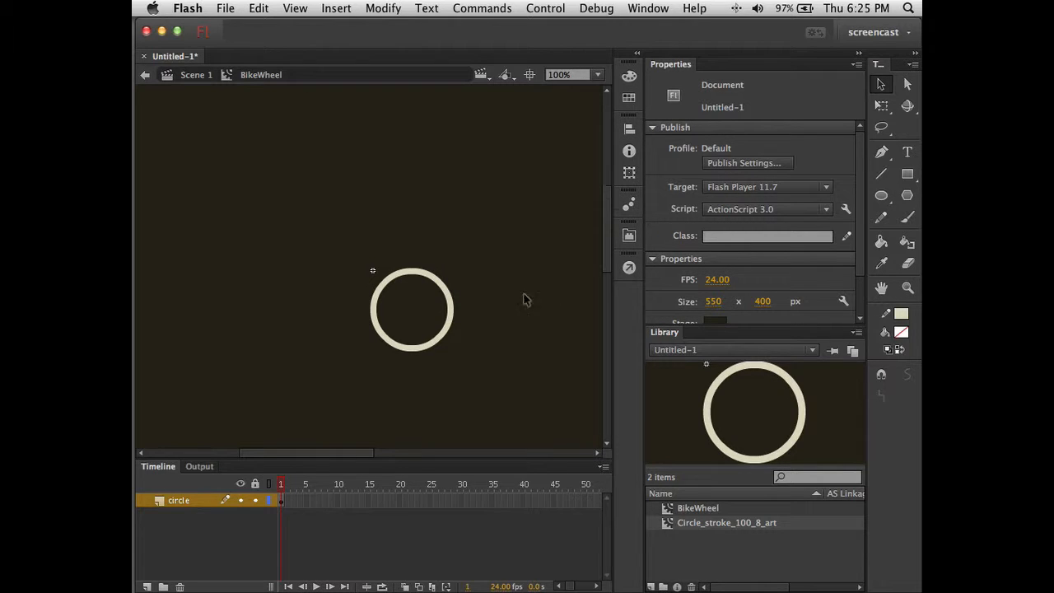
- Add a new layer named spokes above the circle layer
{"action": "left_click", "coordinate": [147, 586]}
{"action": "double_click", "coordinate": [180, 504]}
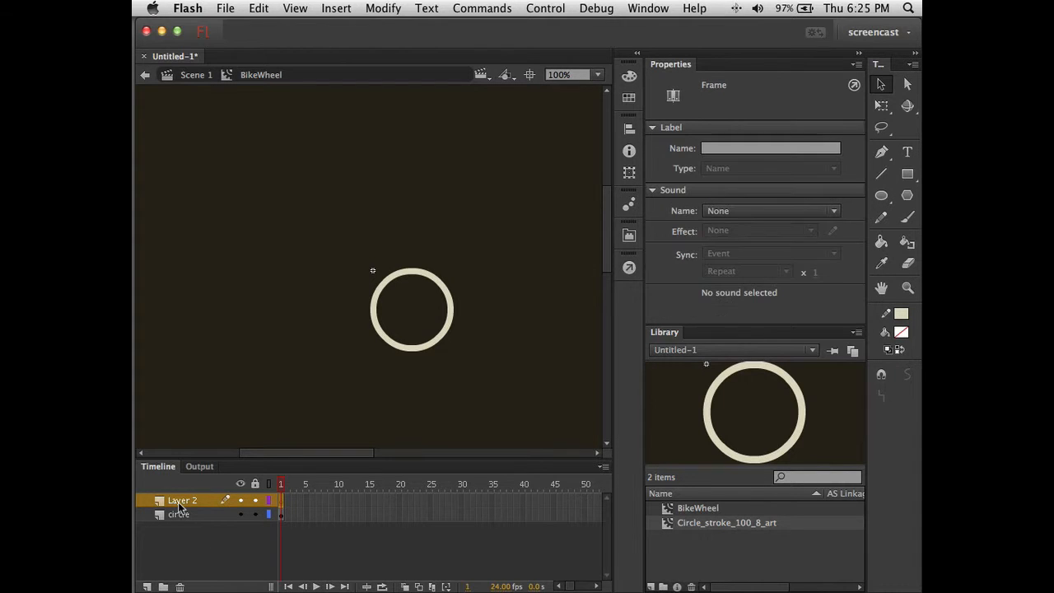
{"action": "type", "text": "sp"}
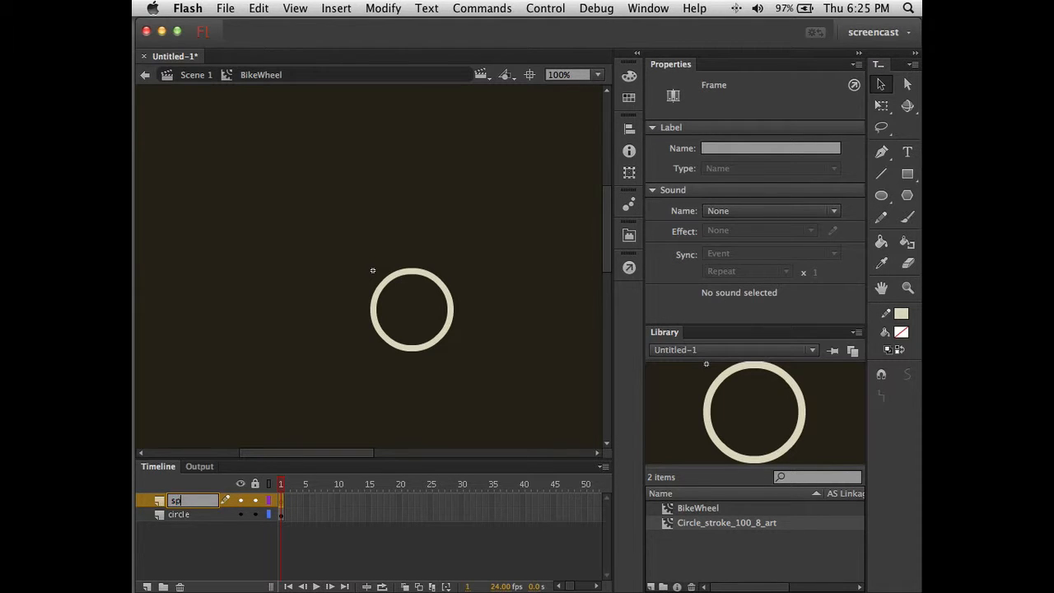
{"action": "type", "text": "okes"}
{"action": "key", "text": "Return"}
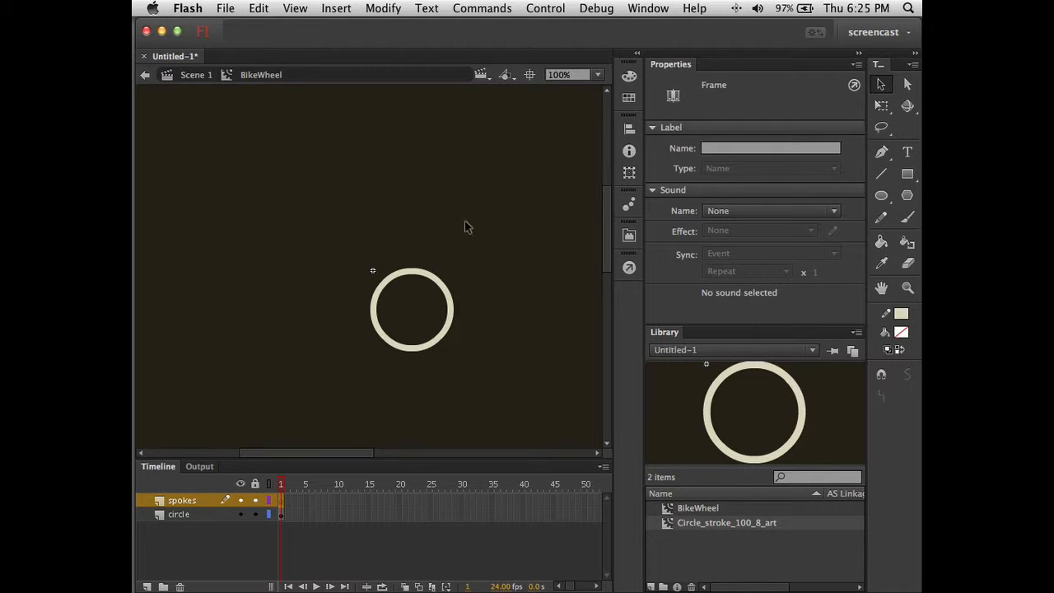
{"action": "left_click", "coordinate": [881, 174]}
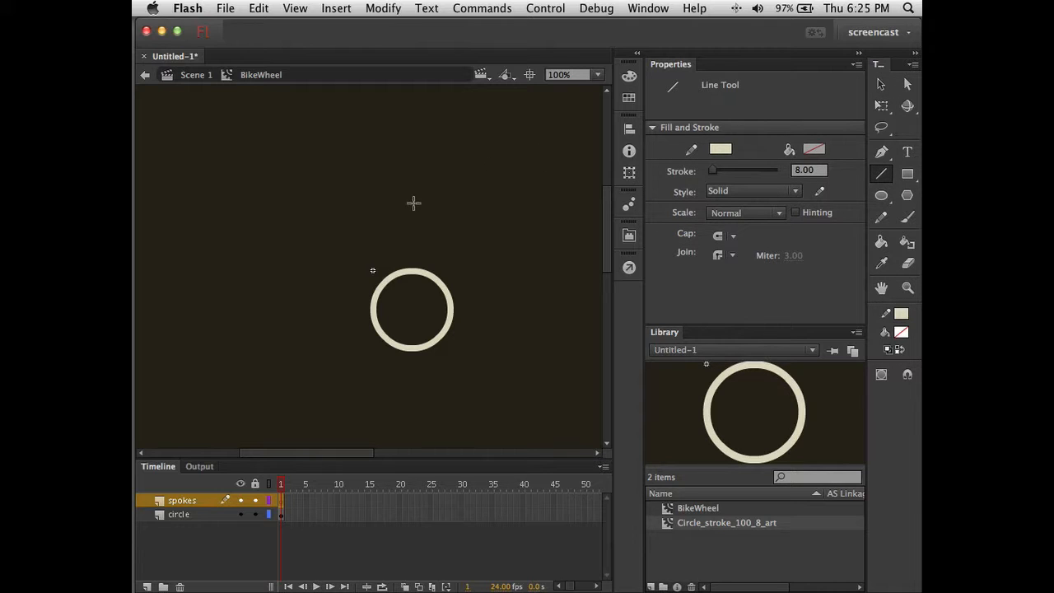
- Draw a horizontal line above the circle and give it a stroke thickness of 2
{"action": "mouse_move", "coordinate": [393, 212]}
{"action": "left_mouse_down"}
{"action": "mouse_move", "coordinate": [503, 220]}
{"action": "mouse_move", "coordinate": [510, 212]}
{"action": "left_mouse_up"}
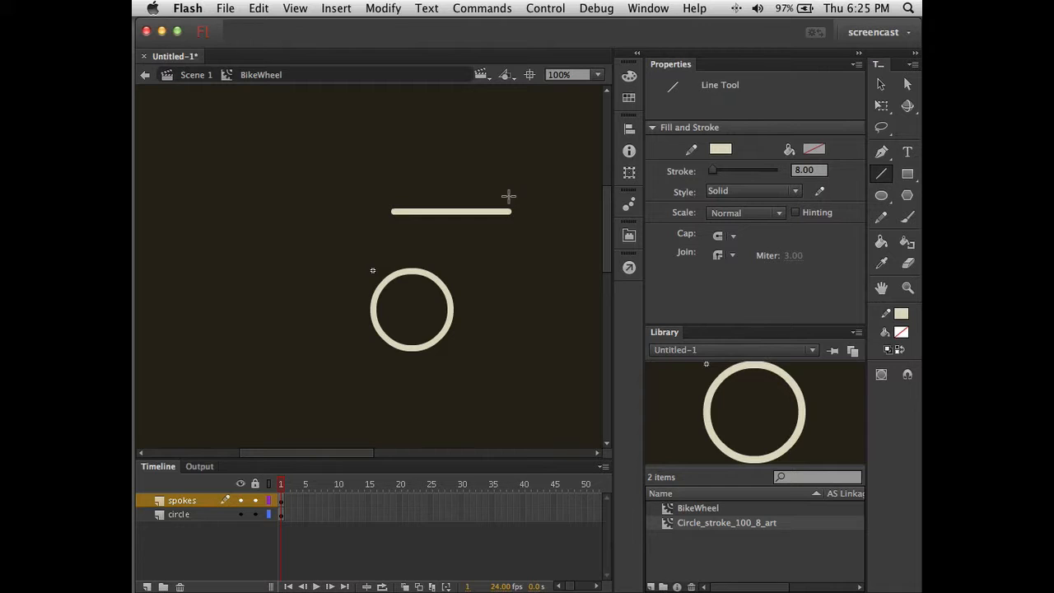
{"action": "key", "text": "v"}
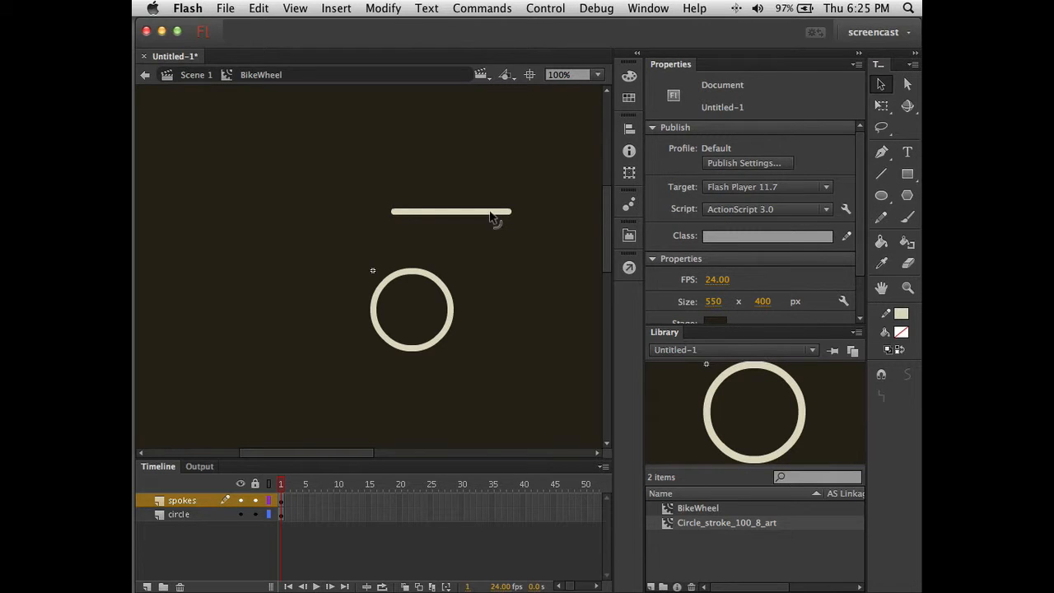
{"action": "left_click", "coordinate": [491, 214]}
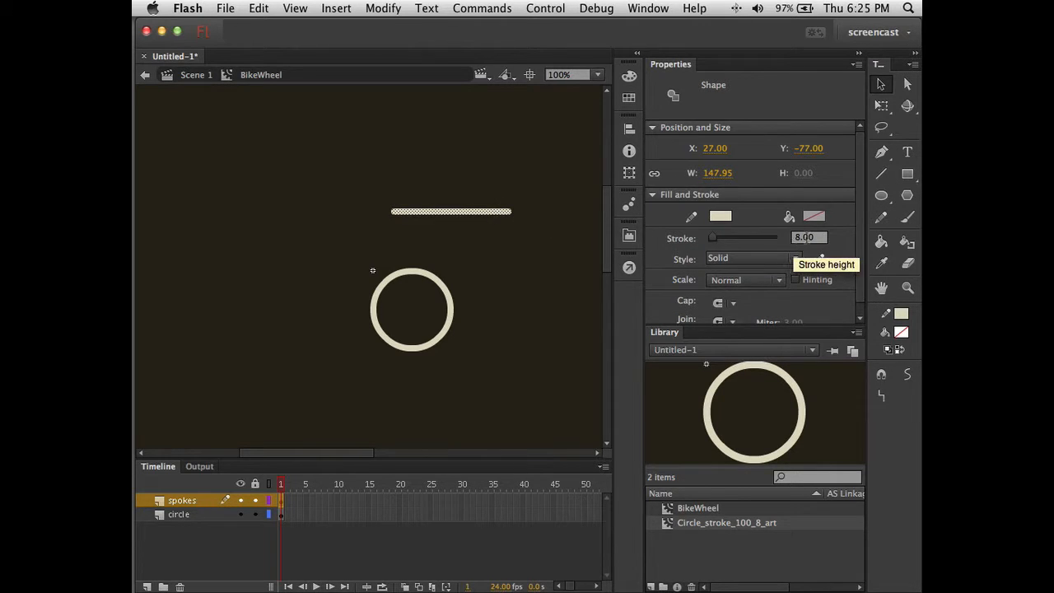
{"action": "left_click", "coordinate": [805, 238]}
{"action": "type", "text": "1"}
{"action": "key", "text": "Return"}
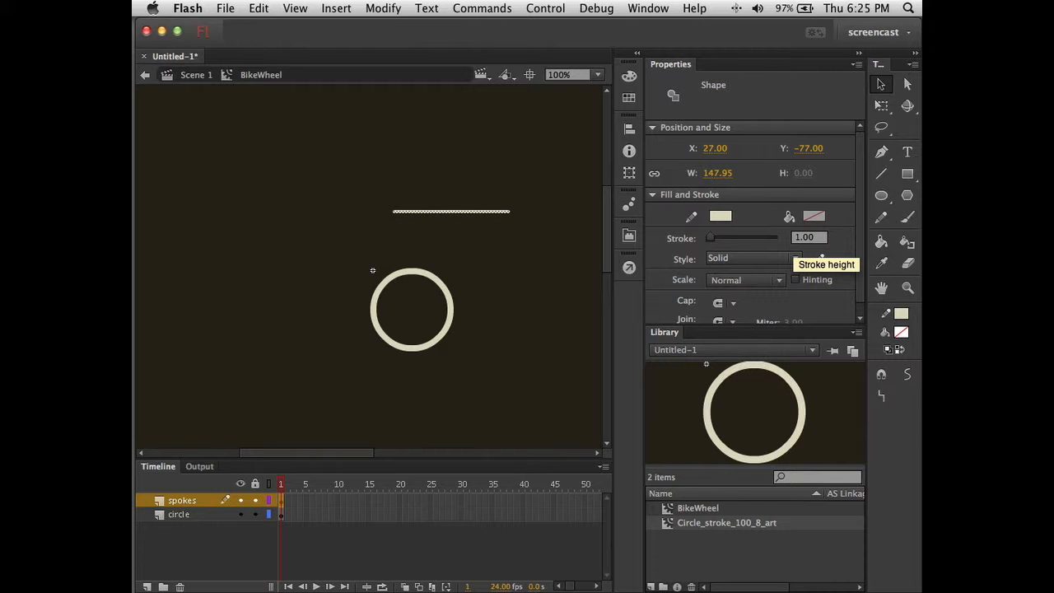
{"action": "left_click", "coordinate": [524, 240]}
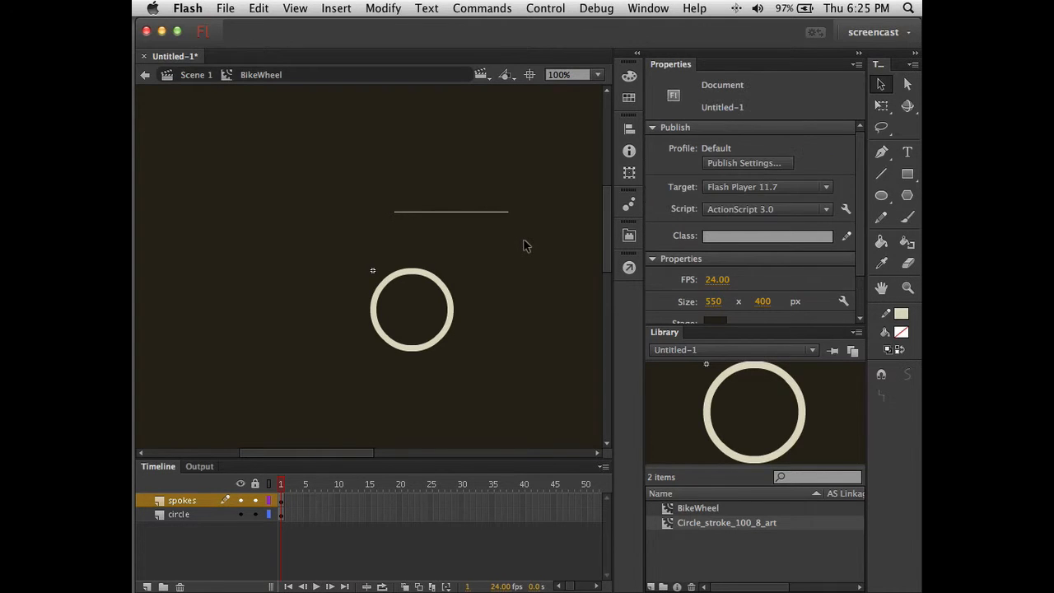
{"action": "left_click", "coordinate": [502, 213]}
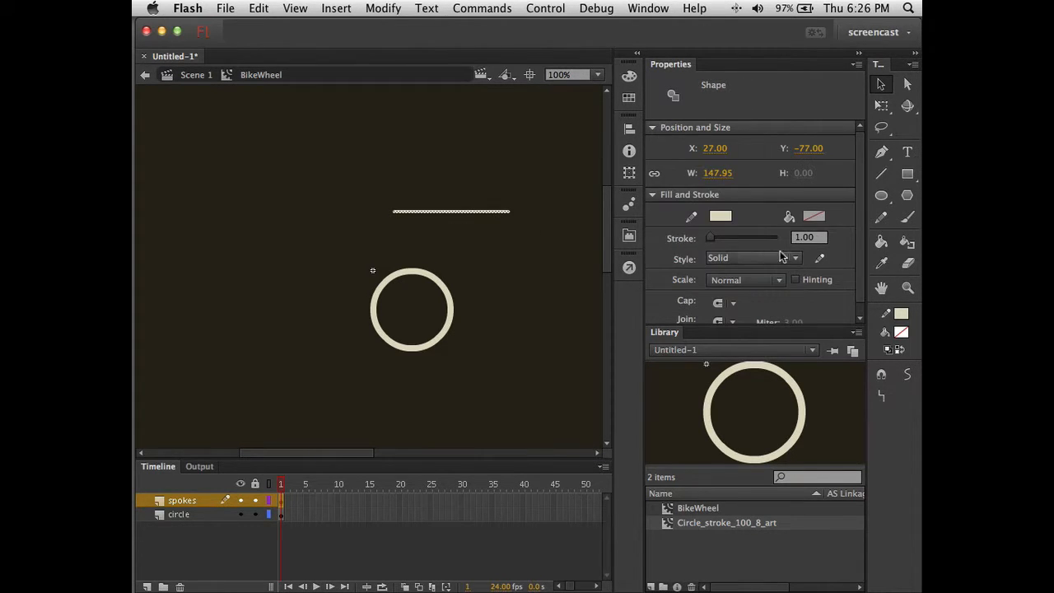
{"action": "left_click", "coordinate": [803, 238]}
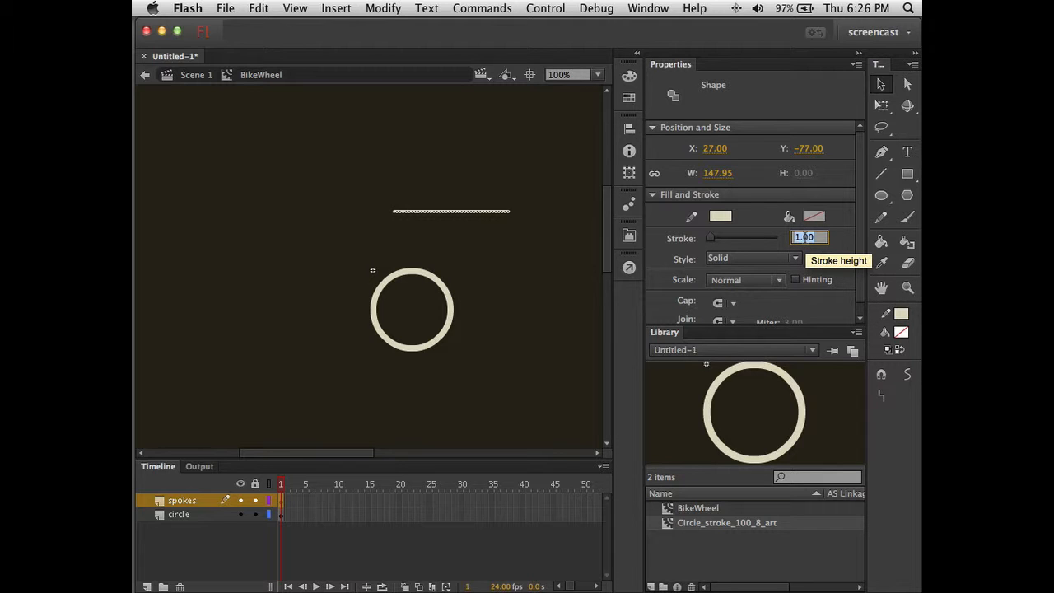
{"action": "type", "text": "2"}
{"action": "key", "text": "Return"}
{"action": "left_click", "coordinate": [509, 269]}
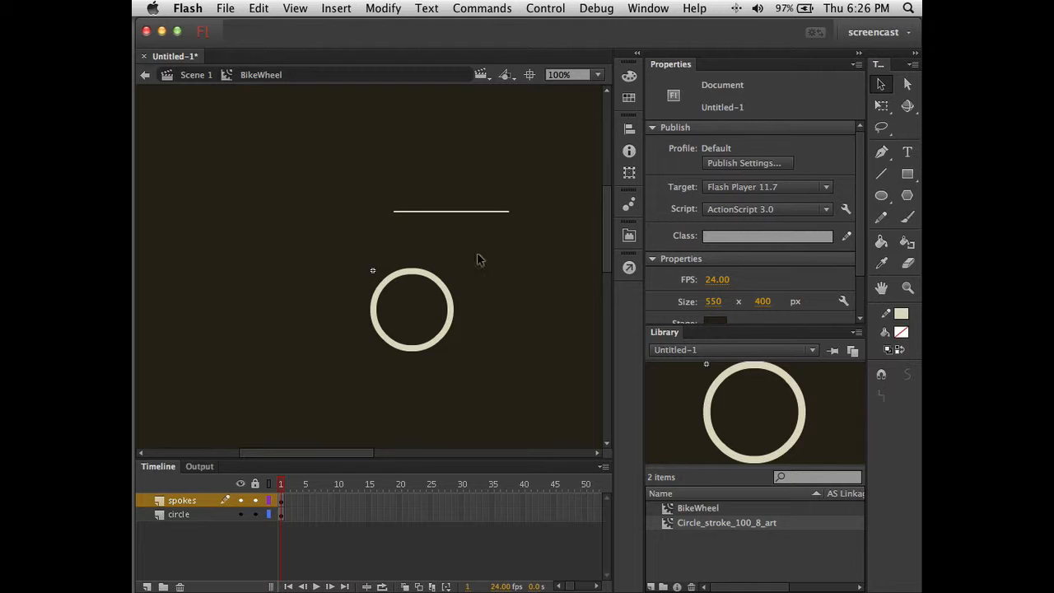
- Set the line's width to 100
{"action": "left_click", "coordinate": [458, 213]}
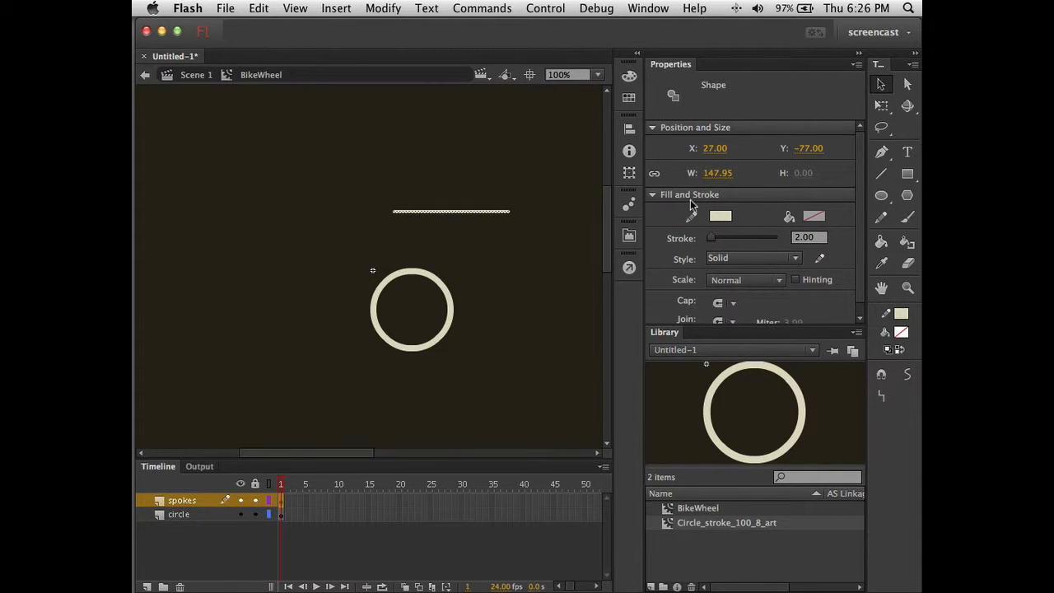
{"action": "left_click", "coordinate": [717, 174]}
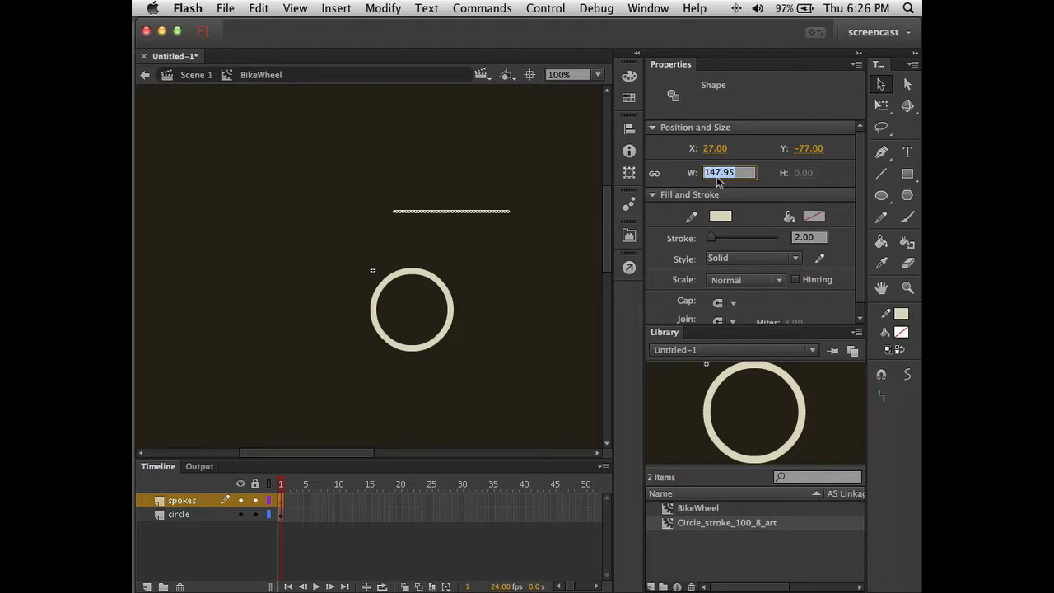
{"action": "type", "text": "100"}
{"action": "key", "text": "Return"}
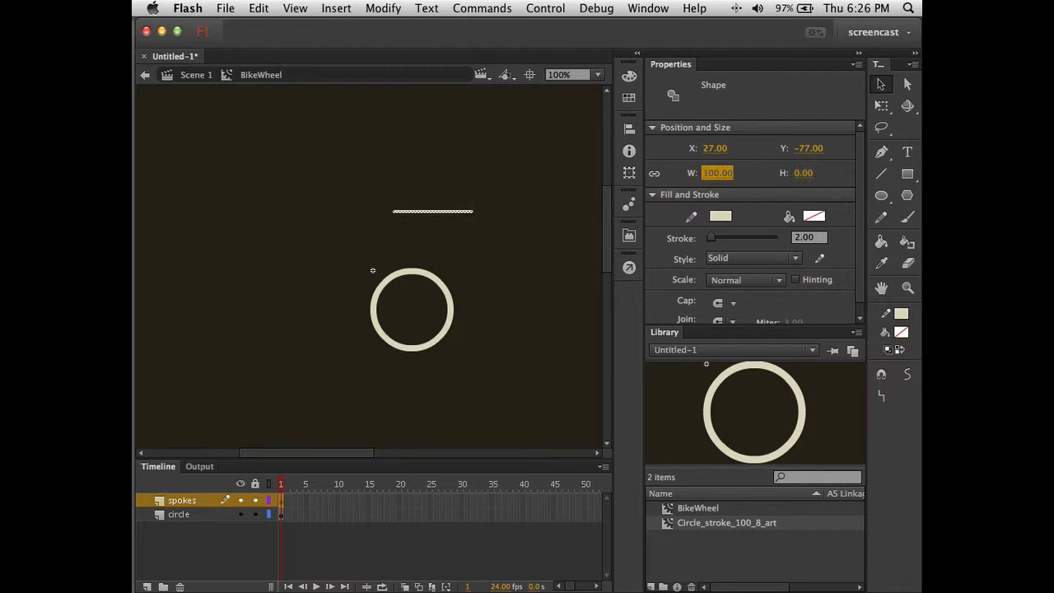
{"action": "left_click", "coordinate": [487, 272]}
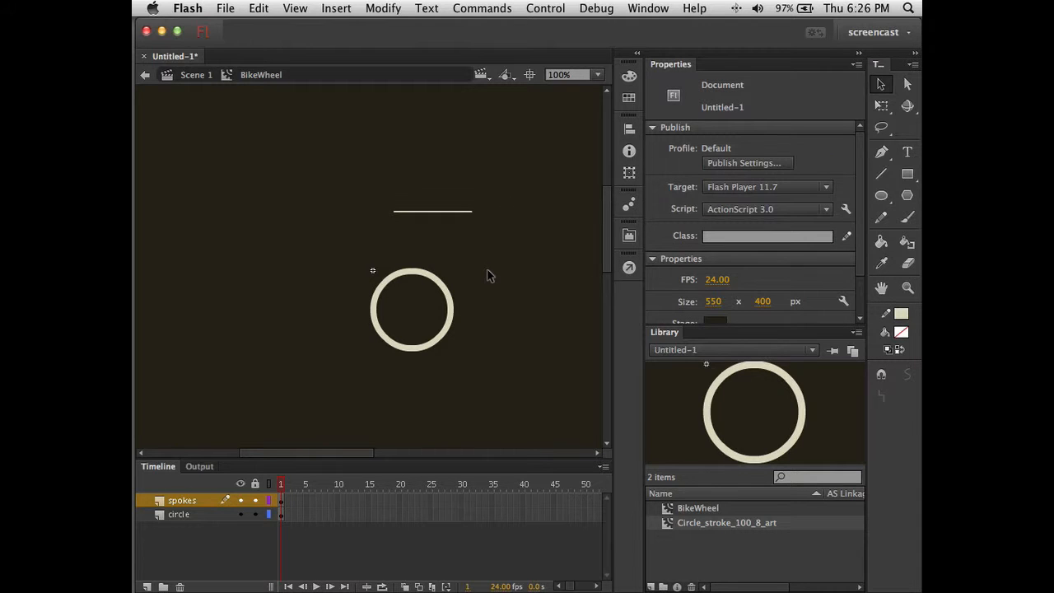
- Convert the spoke line into a Movie Clip symbol named BikeSpoke_art
{"action": "left_click", "coordinate": [431, 214]}
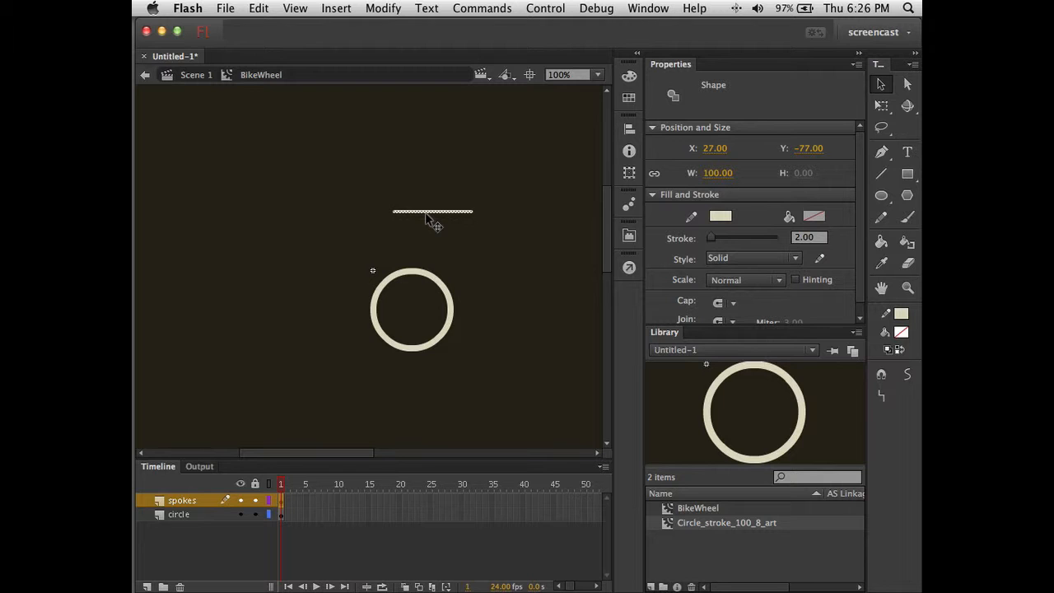
{"action": "right_click", "coordinate": [426, 214]}
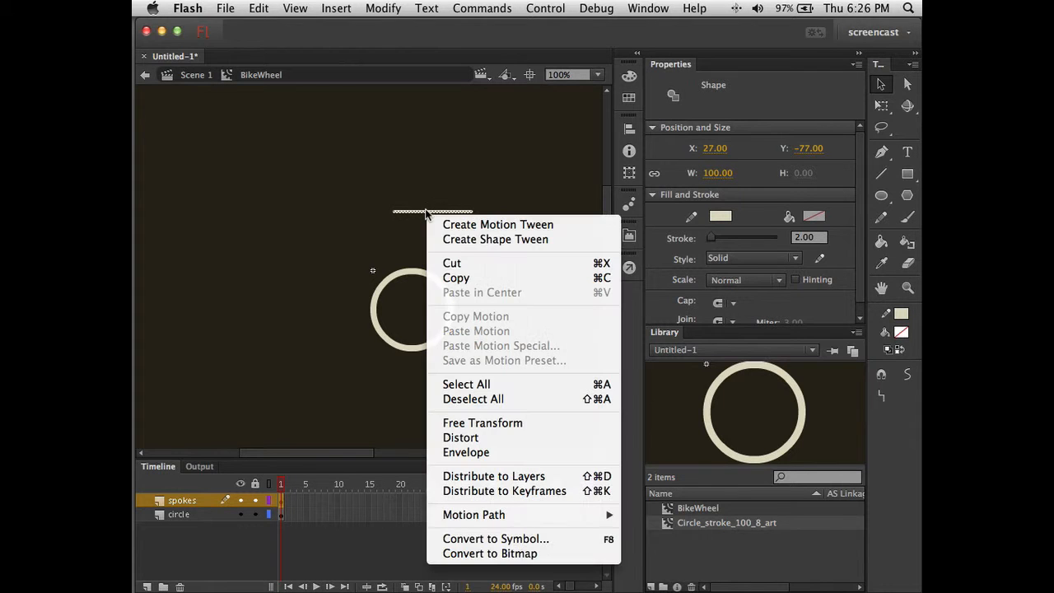
{"action": "left_click", "coordinate": [487, 539]}
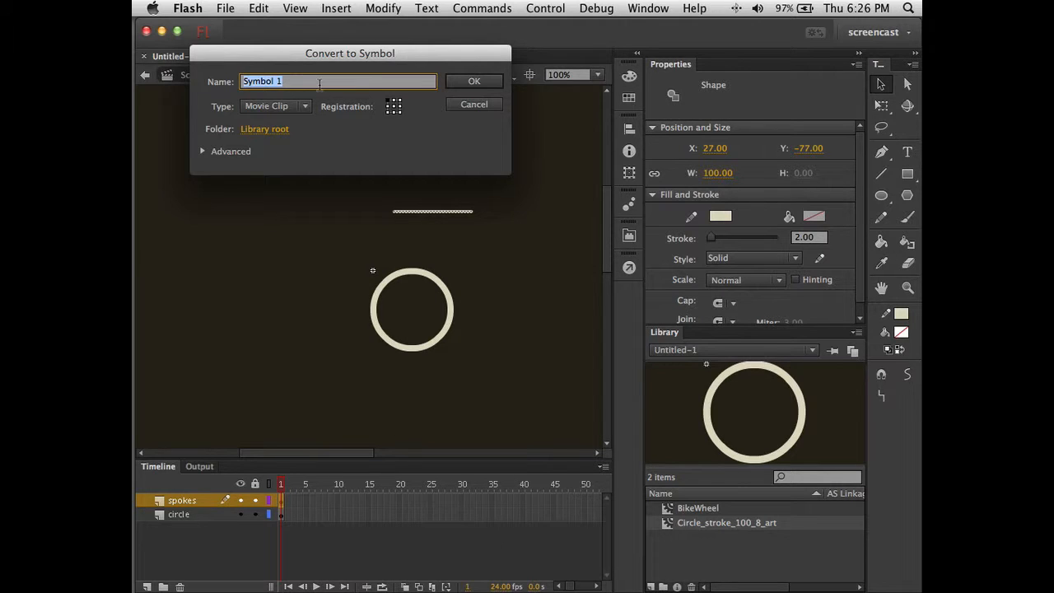
{"action": "double_click", "coordinate": [319, 84]}
{"action": "triple_click", "coordinate": [319, 84]}
{"action": "type", "text": "BikeSpoke_art"}
{"action": "key", "text": "Return"}
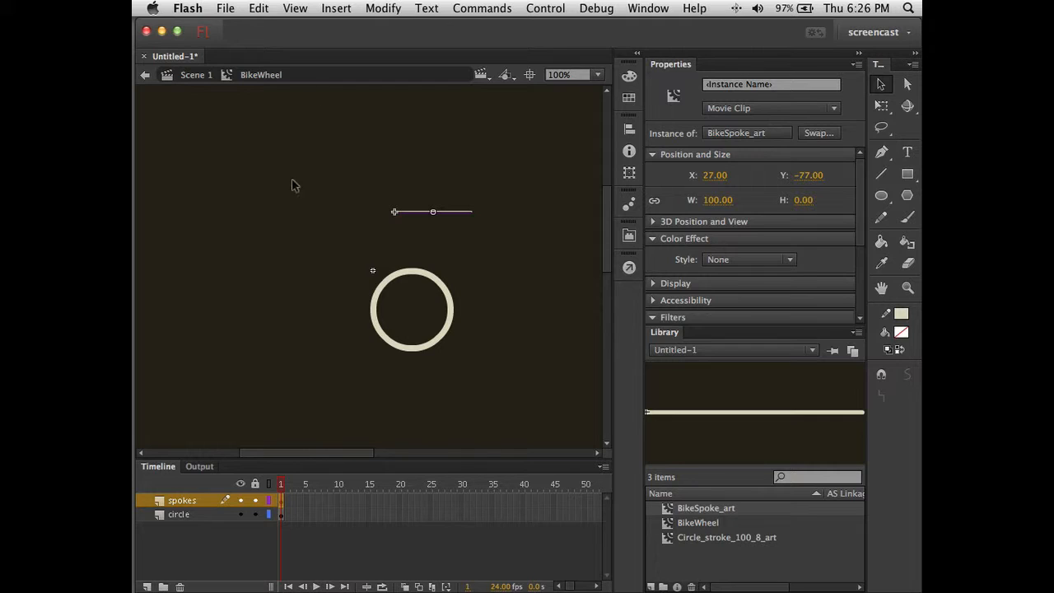
- Move the spoke above the circle and lock the circle layer
{"action": "left_click", "coordinate": [354, 207]}
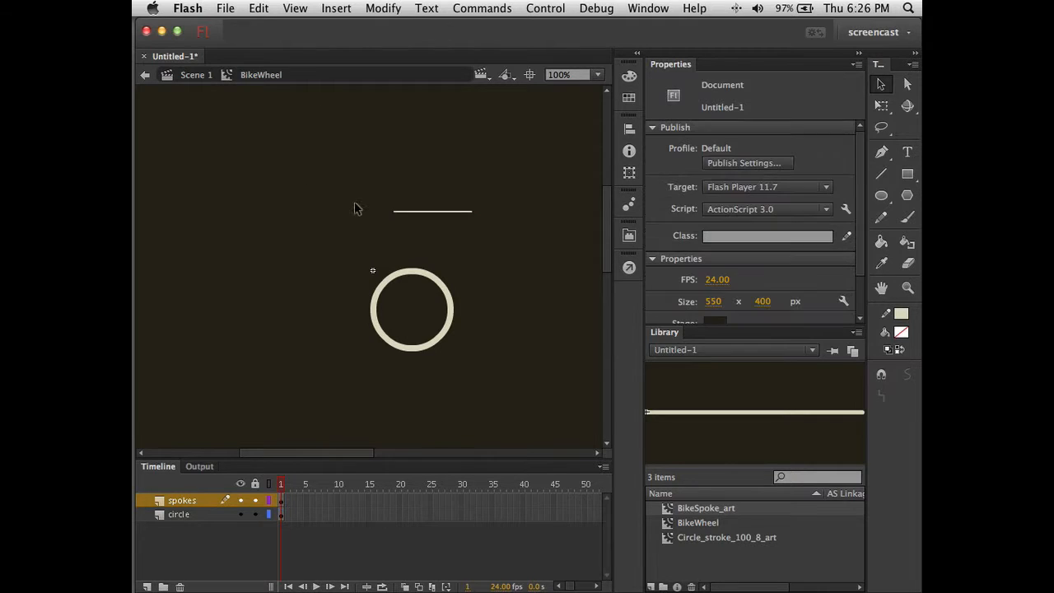
{"action": "left_click", "coordinate": [452, 213]}
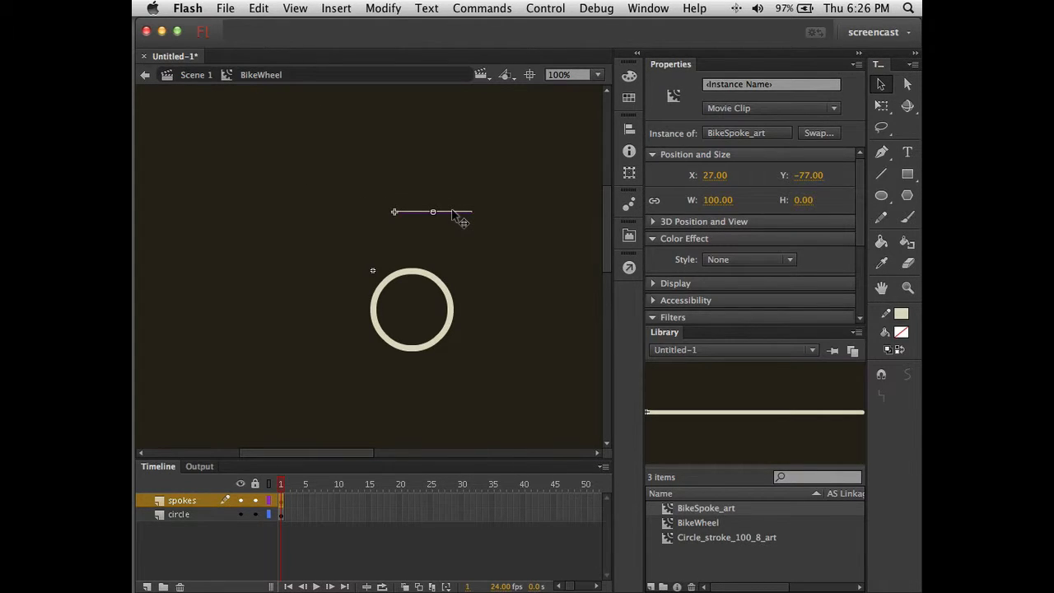
{"action": "left_click_drag", "start_coordinate": [452, 213], "coordinate": [486, 167]}
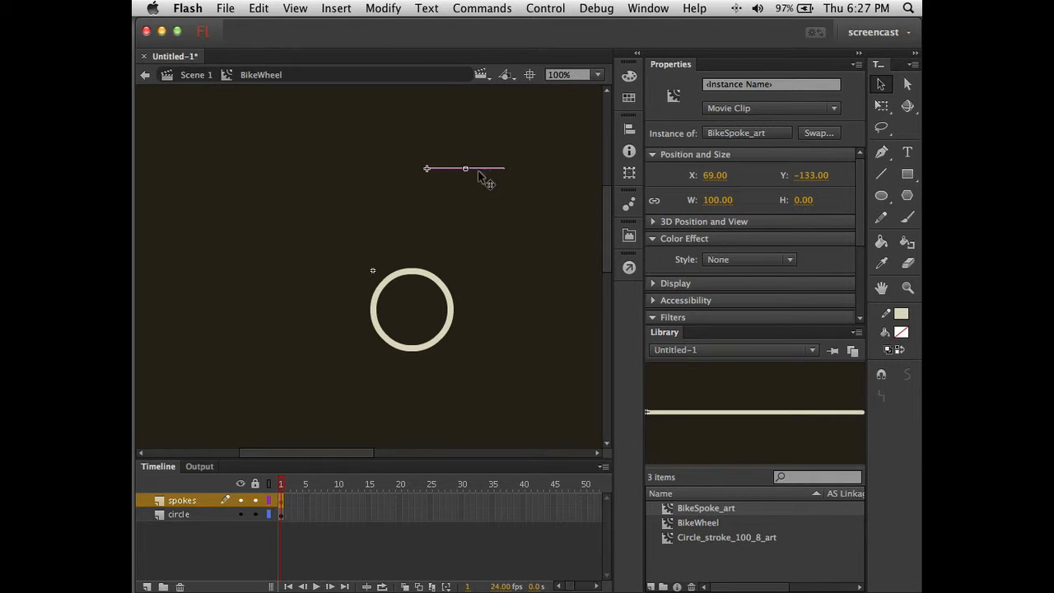
{"action": "left_click", "coordinate": [256, 513]}
{"action": "left_click", "coordinate": [468, 272]}
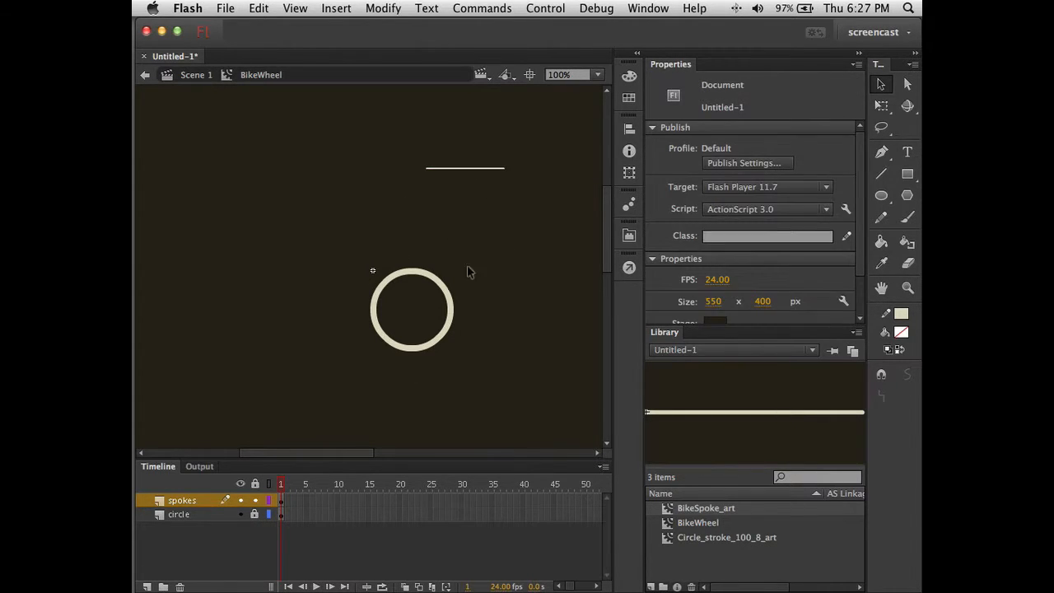
- Open the Transform panel and drag the spoke up-left to X -149, Y -156
{"action": "left_click", "coordinate": [496, 169]}
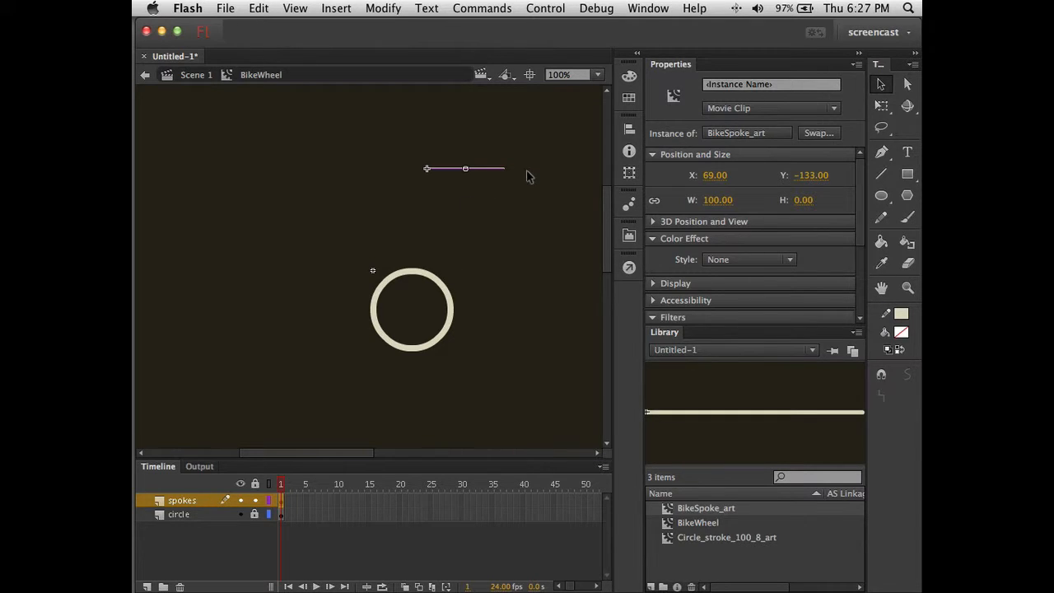
{"action": "left_click", "coordinate": [629, 130]}
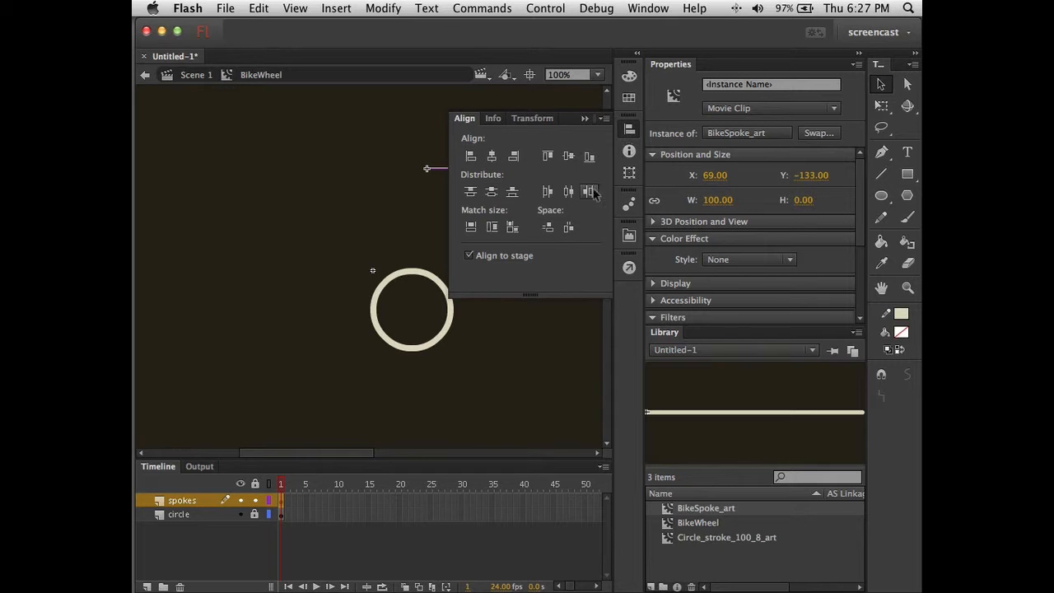
{"action": "left_click", "coordinate": [536, 118]}
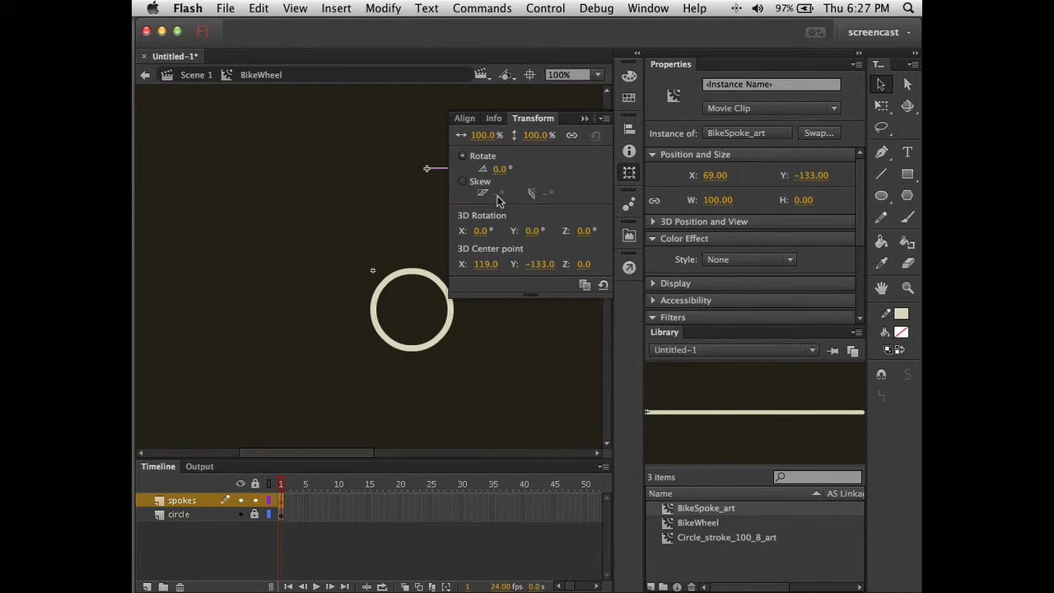
{"action": "left_click", "coordinate": [436, 196]}
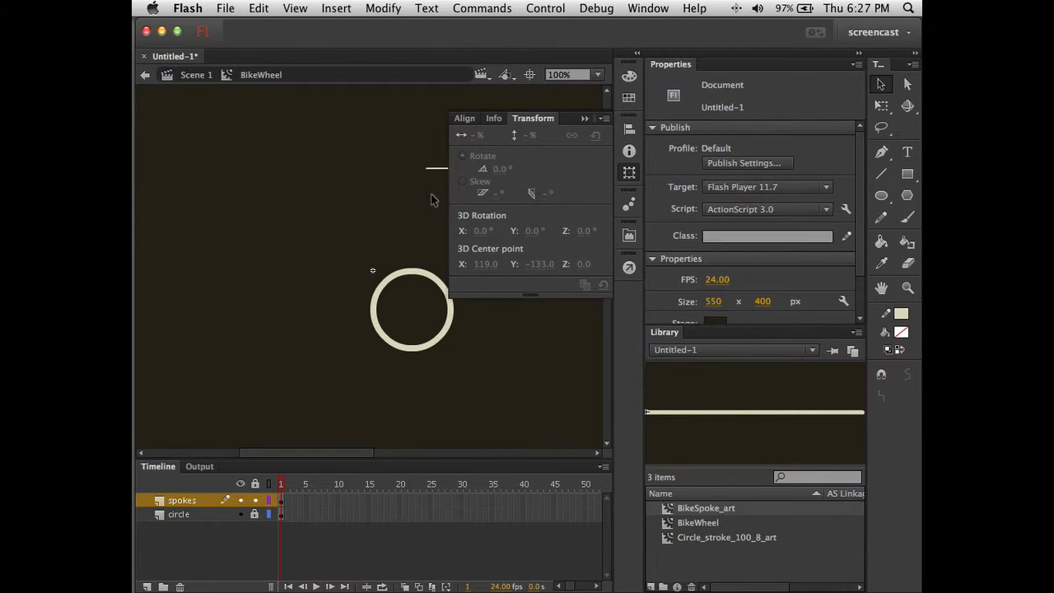
{"action": "left_click", "coordinate": [440, 171]}
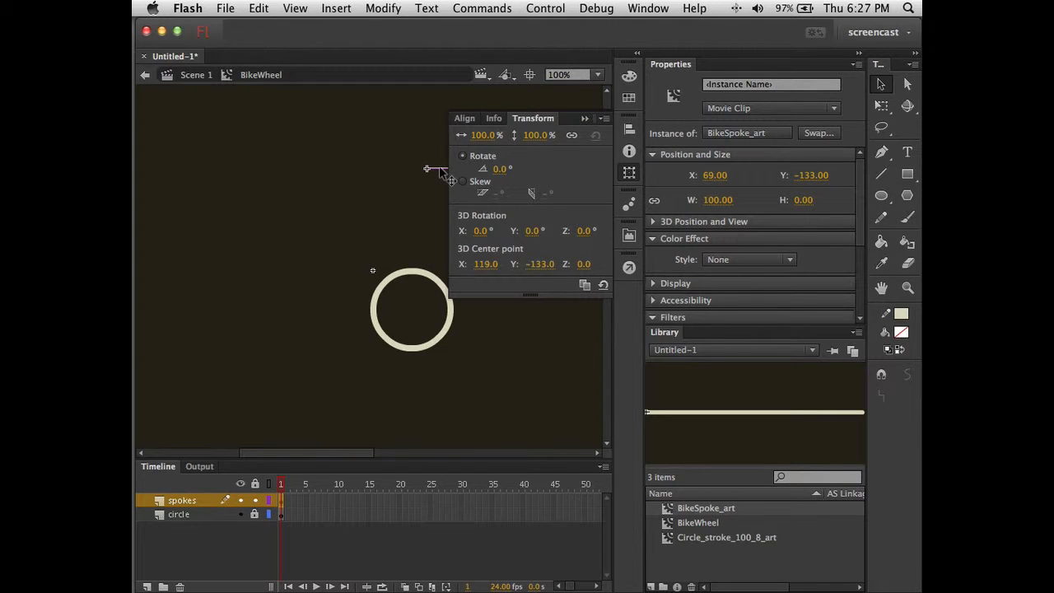
{"action": "left_click_drag", "start_coordinate": [440, 170], "coordinate": [273, 157]}
{"action": "left_click", "coordinate": [302, 175]}
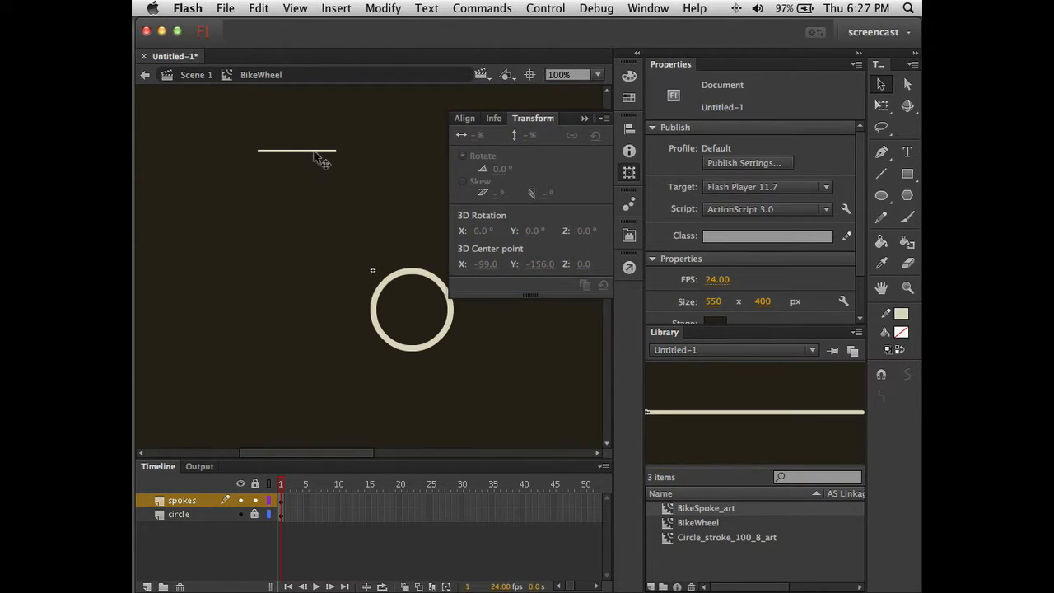
{"action": "left_click", "coordinate": [319, 160]}
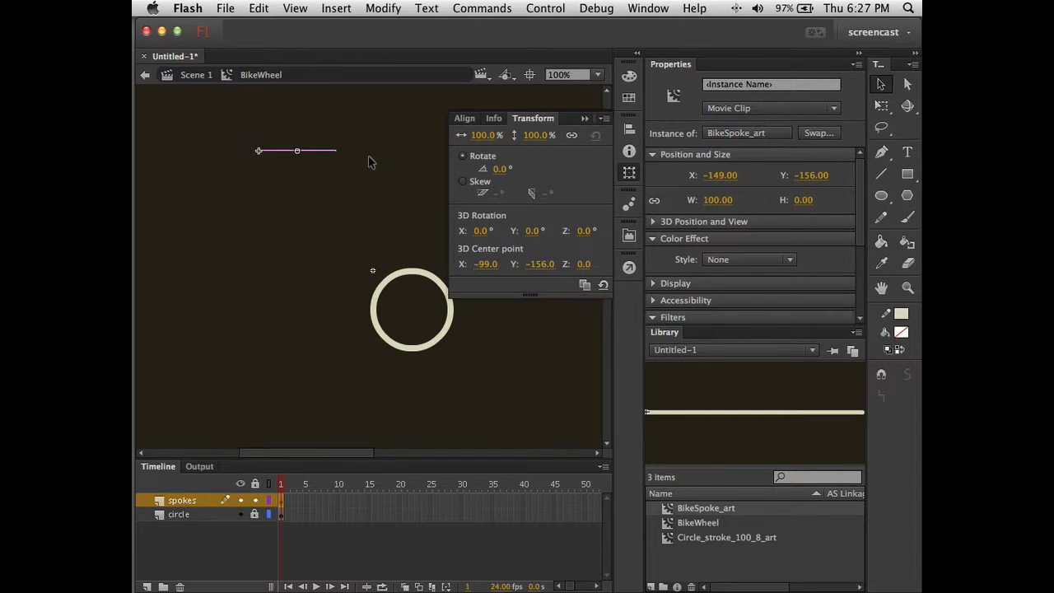
- Rotate the spoke 30° in the Transform panel
{"action": "left_click", "coordinate": [499, 170]}
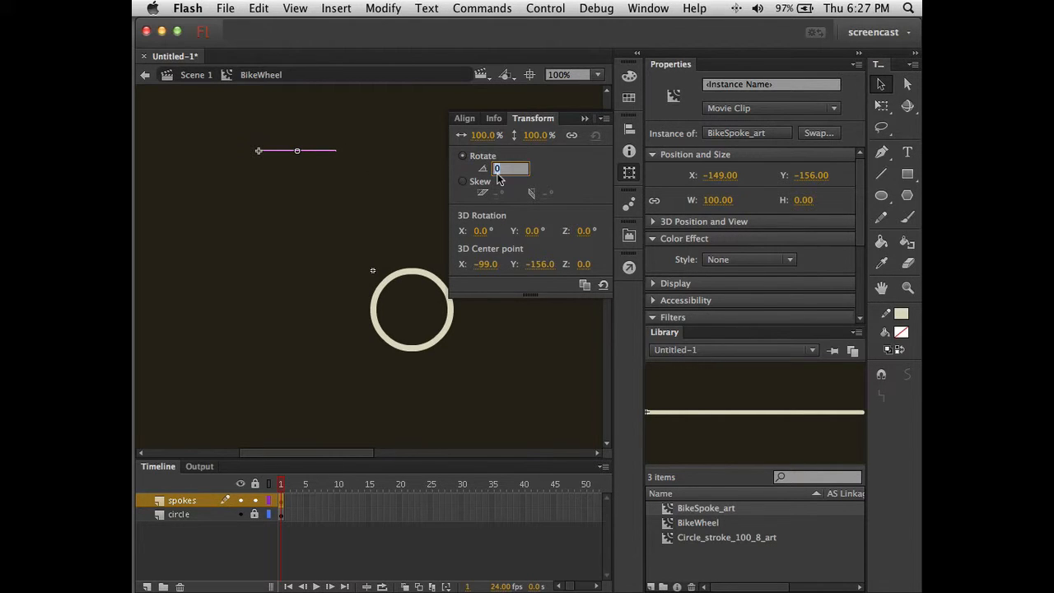
{"action": "type", "text": "30"}
{"action": "key", "text": "Return"}
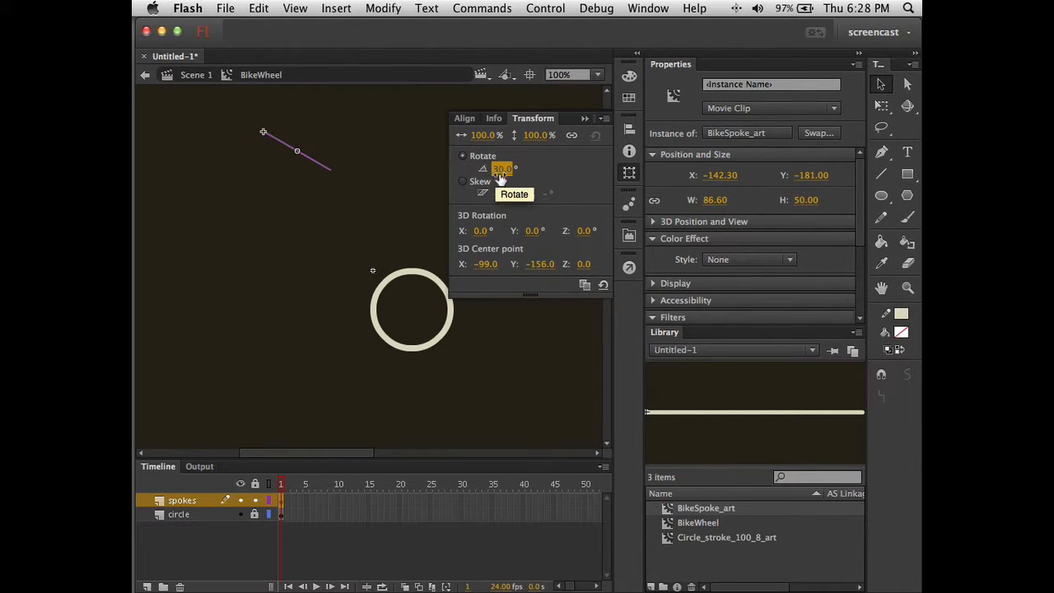
- Add four 30°-rotated duplicates to complete the spoke star, then select all the copies
{"action": "left_click", "coordinate": [583, 288]}
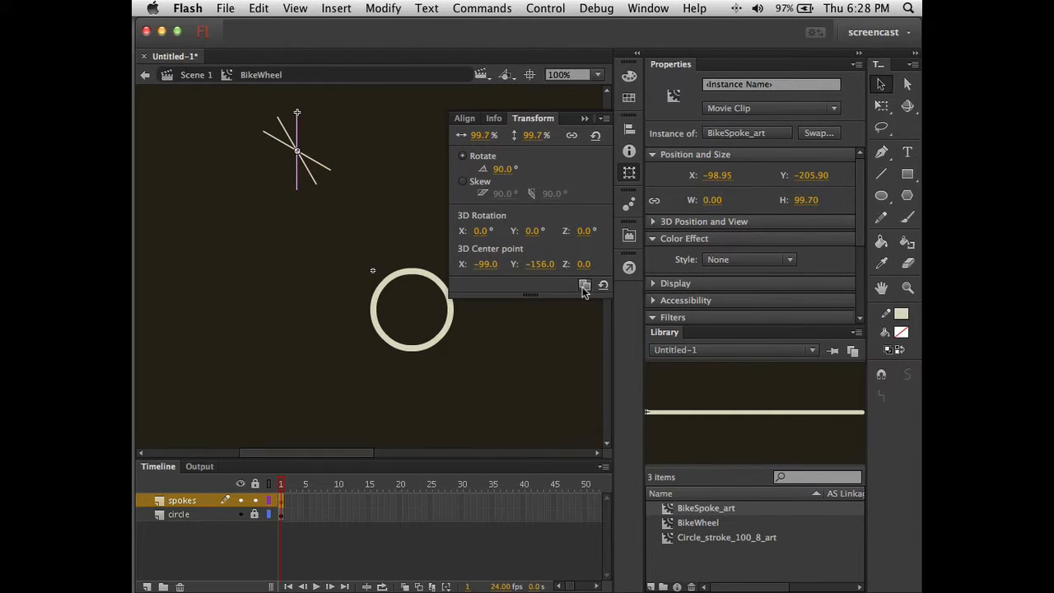
{"action": "left_click", "coordinate": [583, 287]}
{"action": "left_click", "coordinate": [583, 287]}
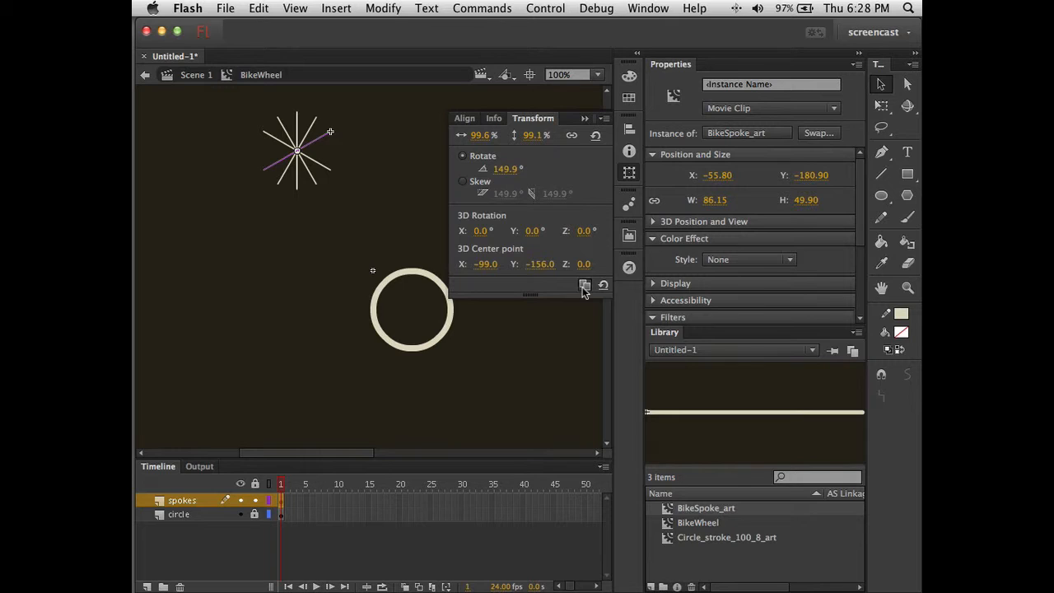
{"action": "left_click", "coordinate": [583, 288]}
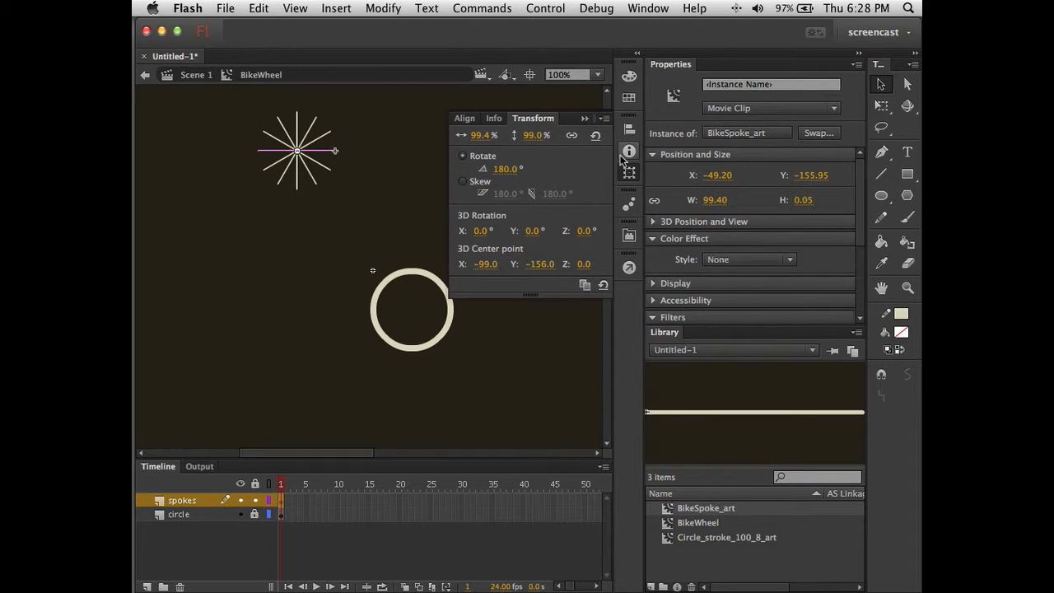
{"action": "left_click", "coordinate": [395, 219]}
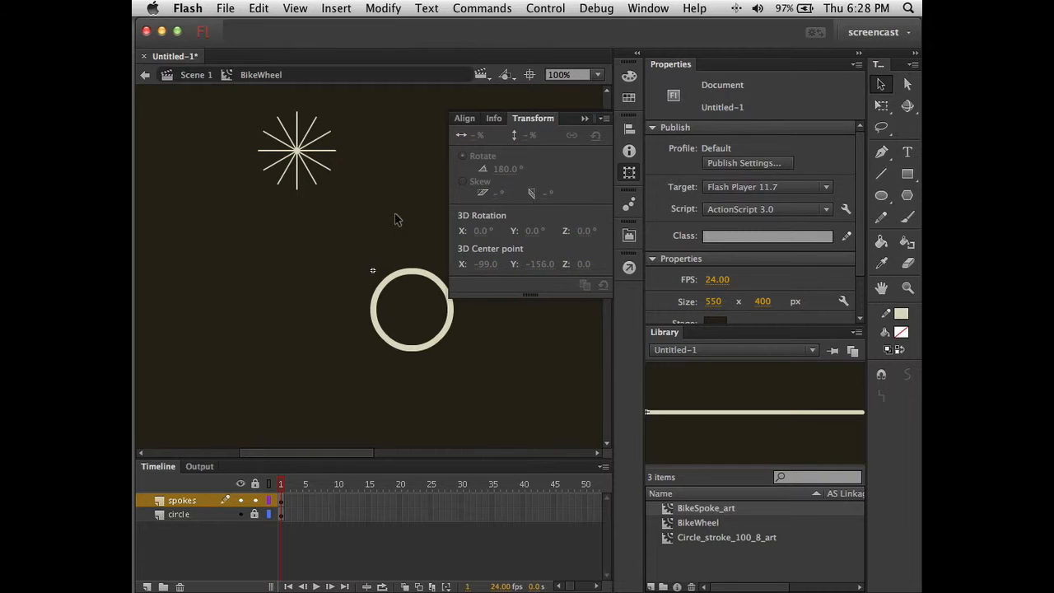
{"action": "left_click_drag", "start_coordinate": [233, 103], "coordinate": [354, 232]}
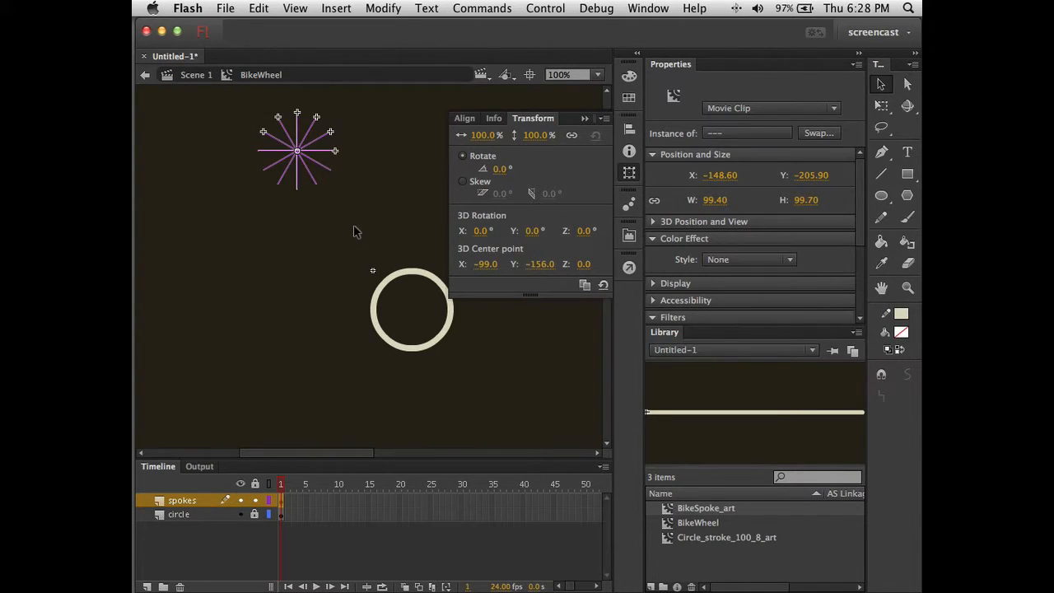
- Group the spokes, move the group beside the circle at X -171.6, Y 0.3, and unlock the circle layer
{"action": "key", "text": "super+g"}
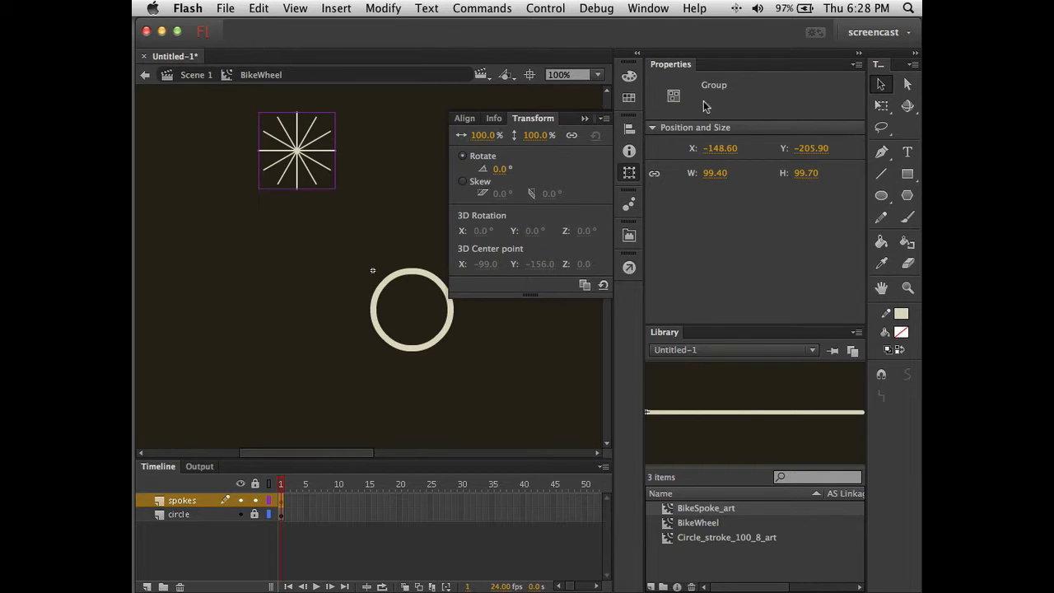
{"action": "left_click_drag", "start_coordinate": [308, 162], "coordinate": [290, 321]}
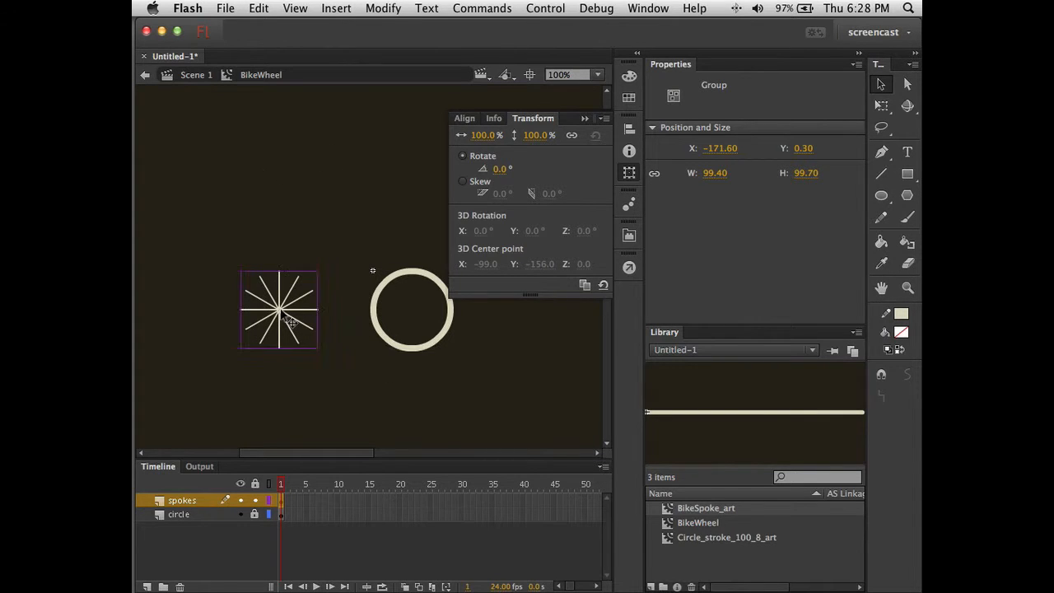
{"action": "left_click", "coordinate": [256, 514]}
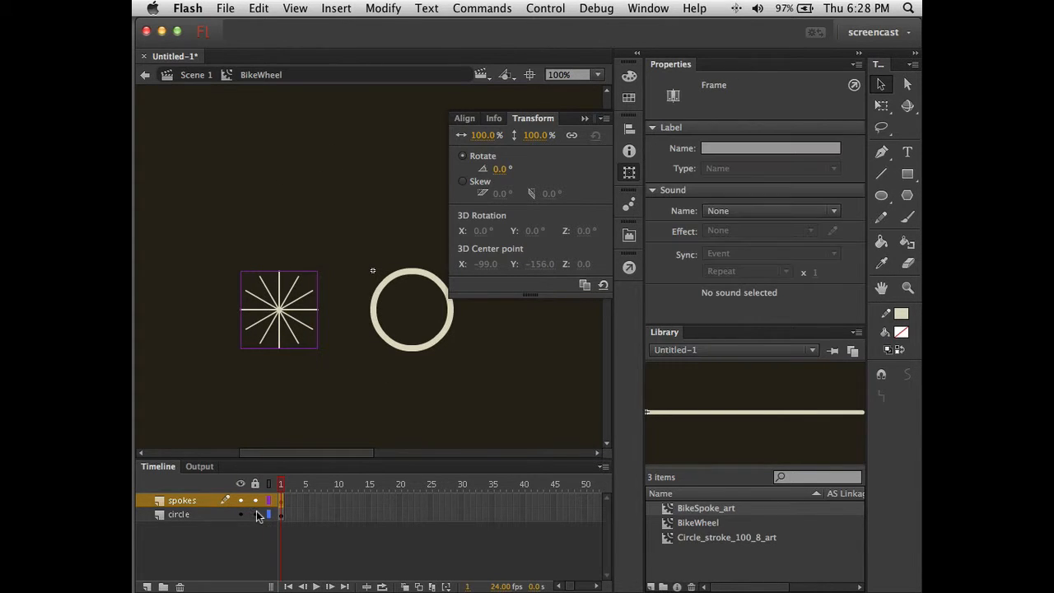
{"action": "left_click", "coordinate": [380, 325]}
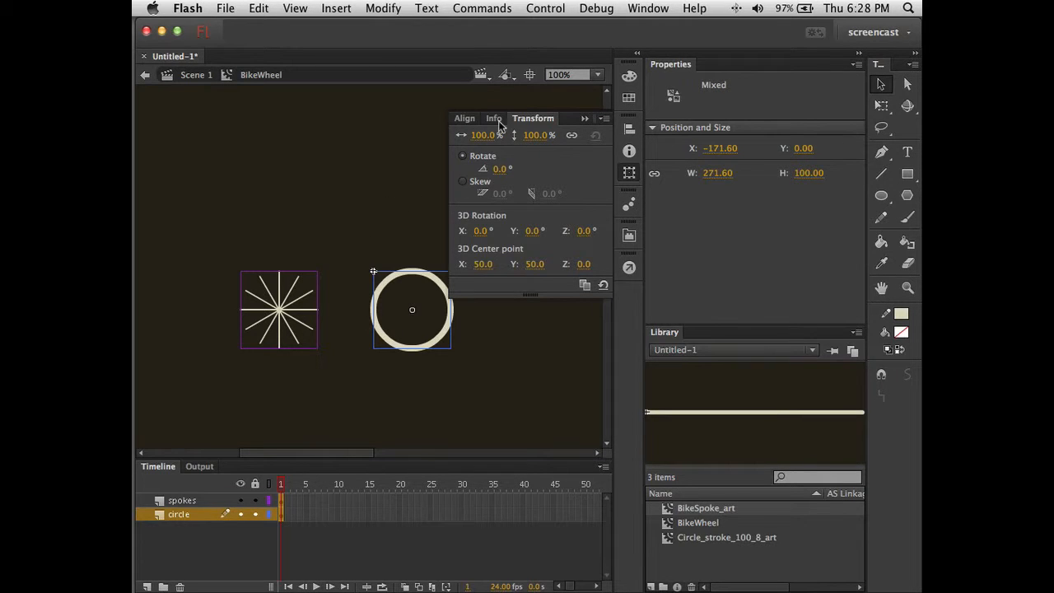
- Move the spoke group onto the circle and centre them horizontally and vertically relative to each other
{"action": "left_click", "coordinate": [465, 119]}
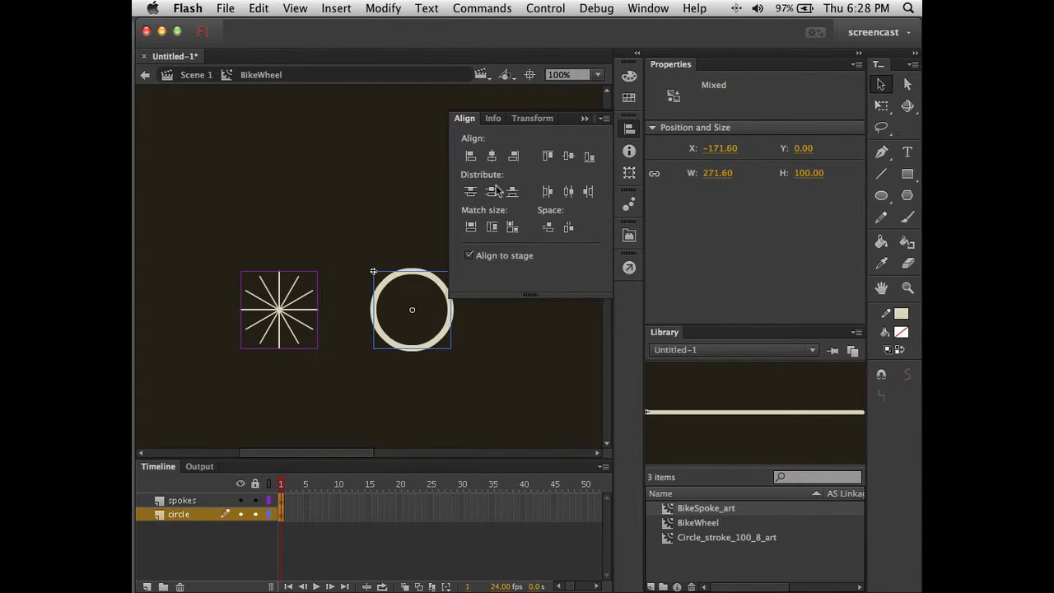
{"action": "left_click", "coordinate": [468, 255]}
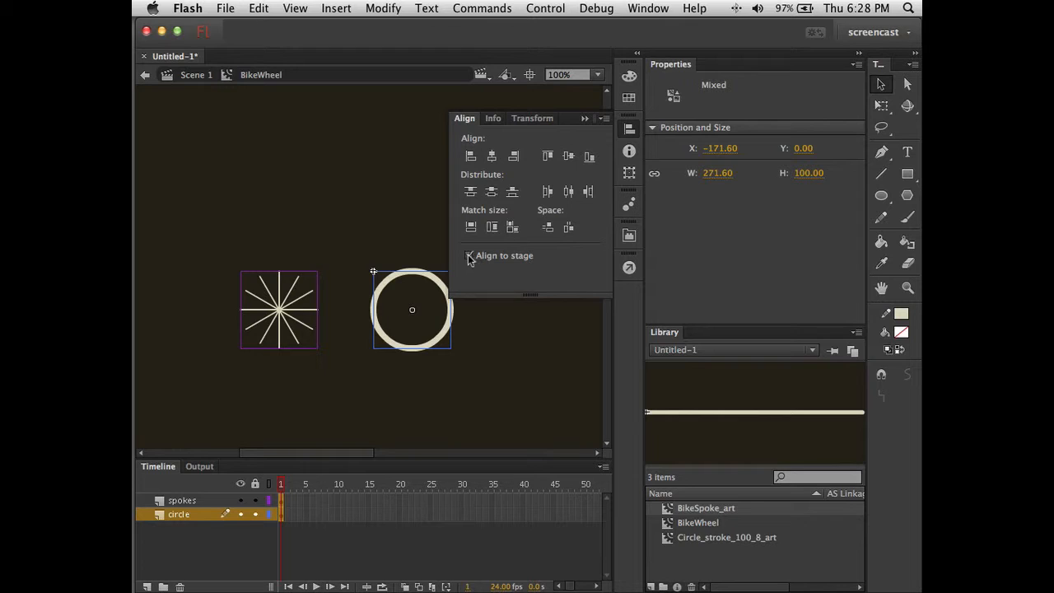
{"action": "left_click", "coordinate": [493, 157]}
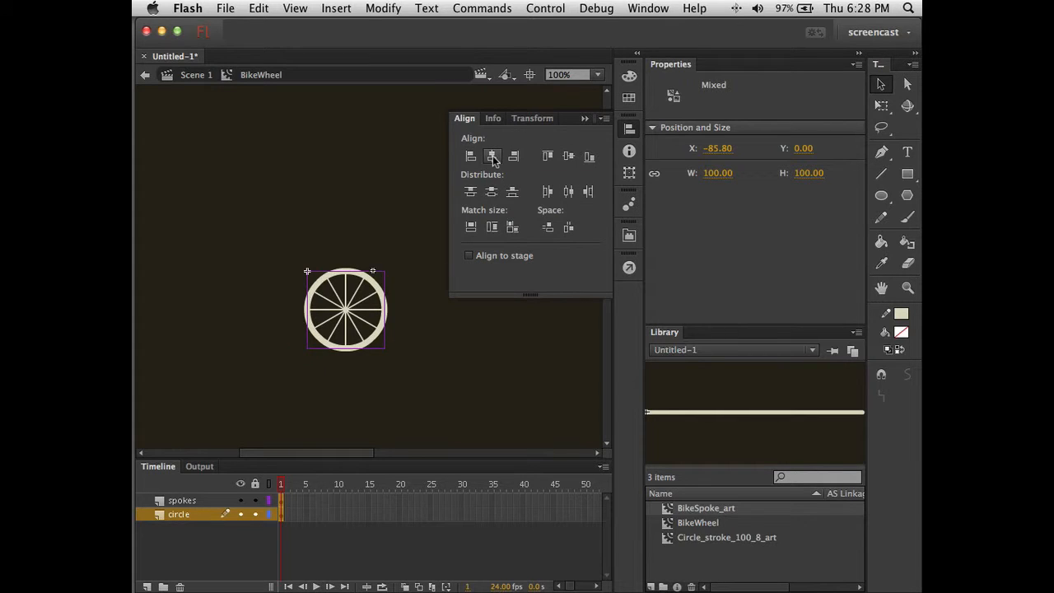
{"action": "key", "text": "super+z"}
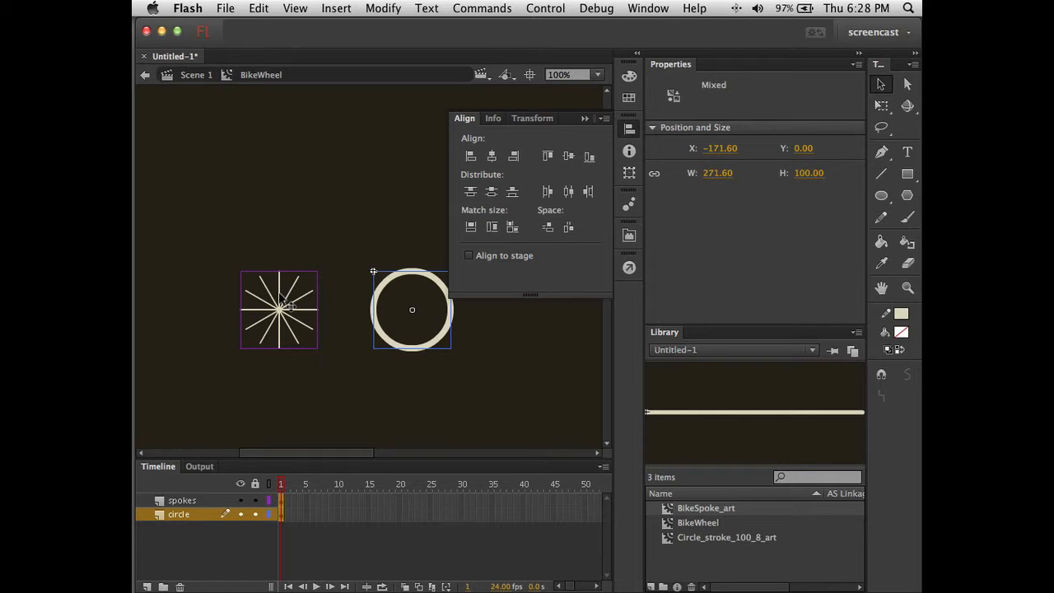
{"action": "left_click", "coordinate": [299, 229]}
{"action": "left_click", "coordinate": [290, 307]}
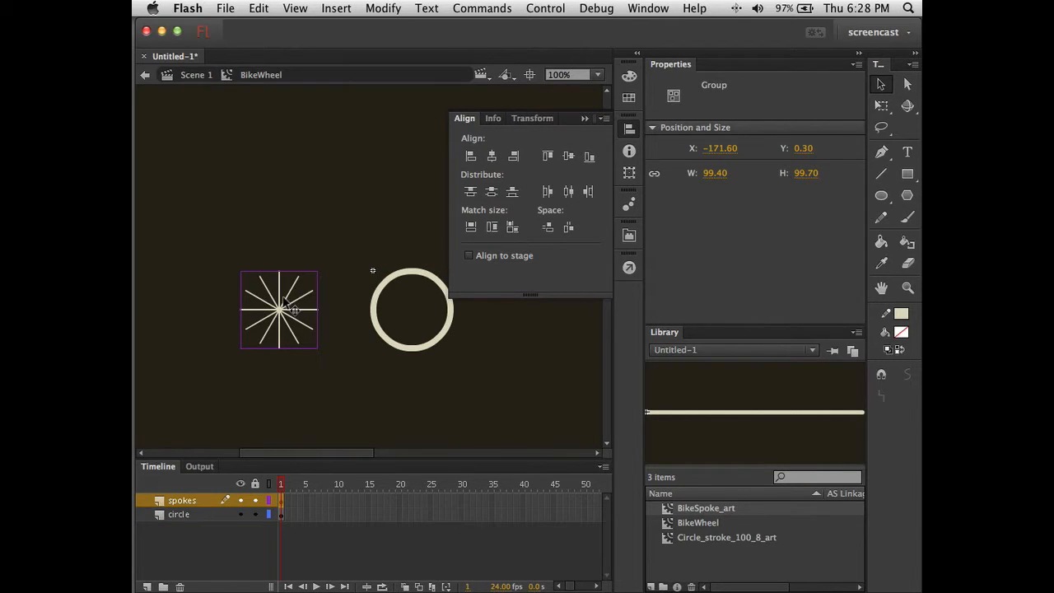
{"action": "left_click_drag", "start_coordinate": [288, 306], "coordinate": [422, 314]}
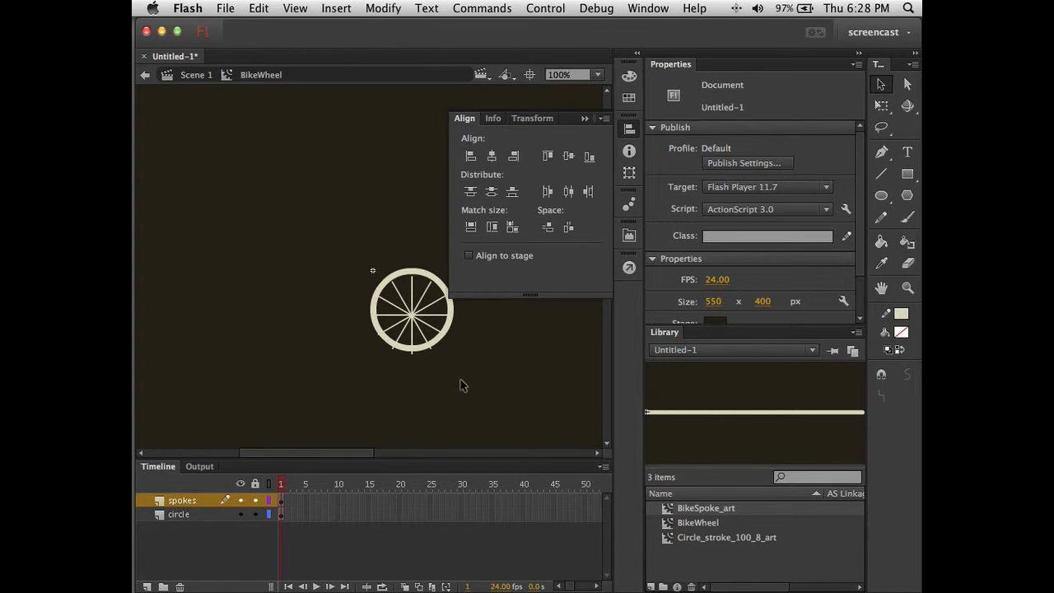
{"action": "key", "text": "super+a"}
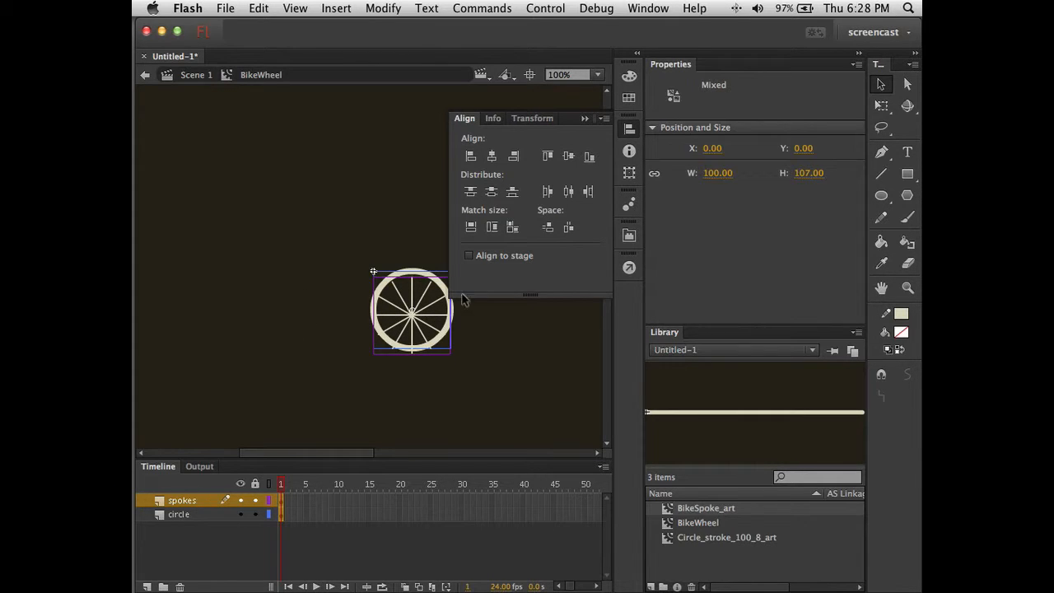
{"action": "left_click", "coordinate": [492, 156]}
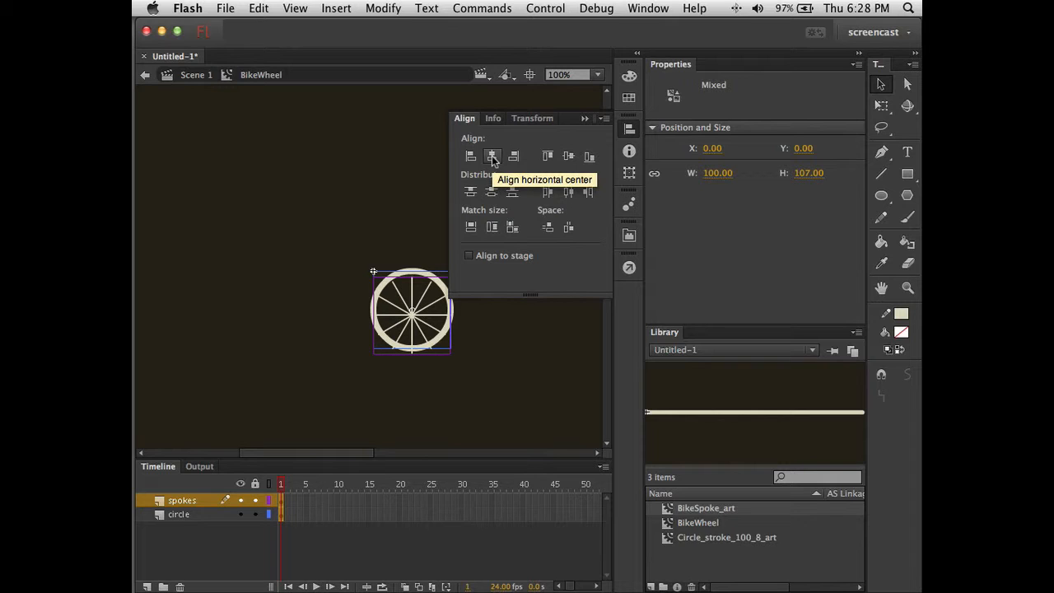
{"action": "left_click", "coordinate": [568, 157]}
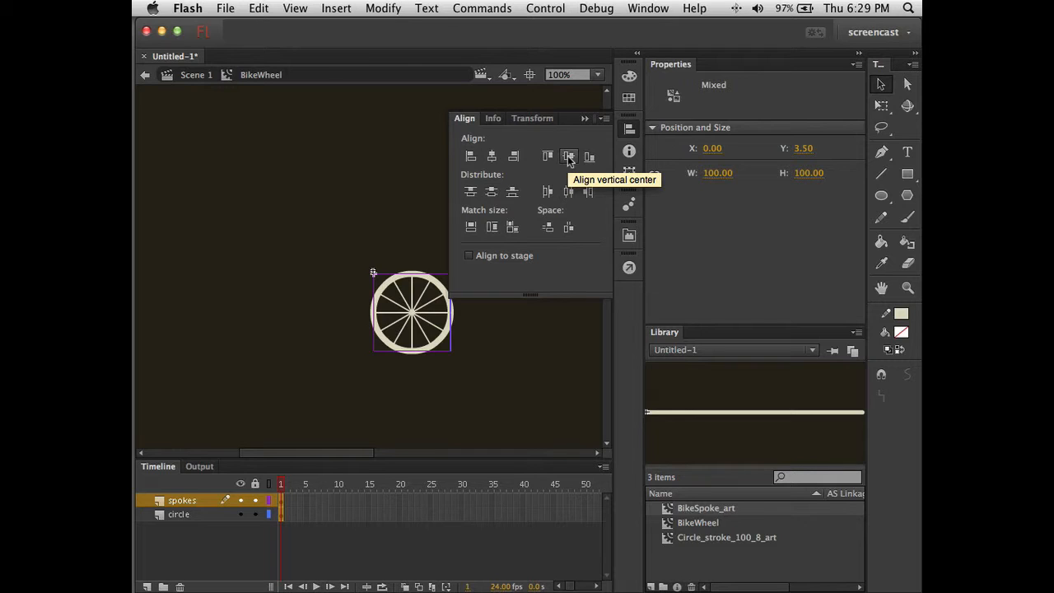
{"action": "key", "text": "super+z"}
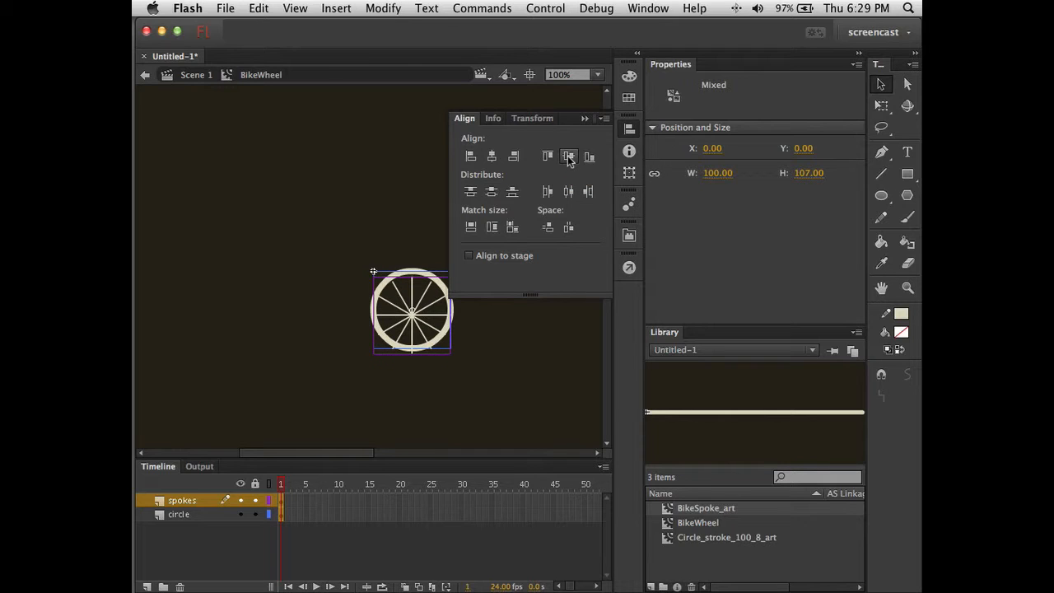
{"action": "left_click", "coordinate": [568, 159]}
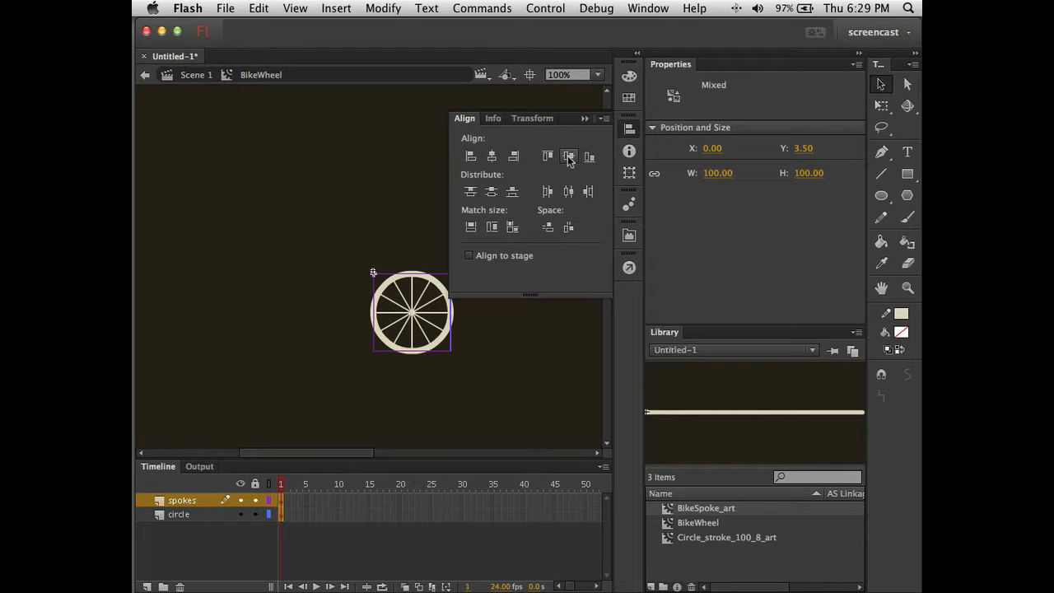
- Select the whole wheel and align its top edge to the stage
{"action": "left_click", "coordinate": [521, 339]}
{"action": "left_click", "coordinate": [429, 328]}
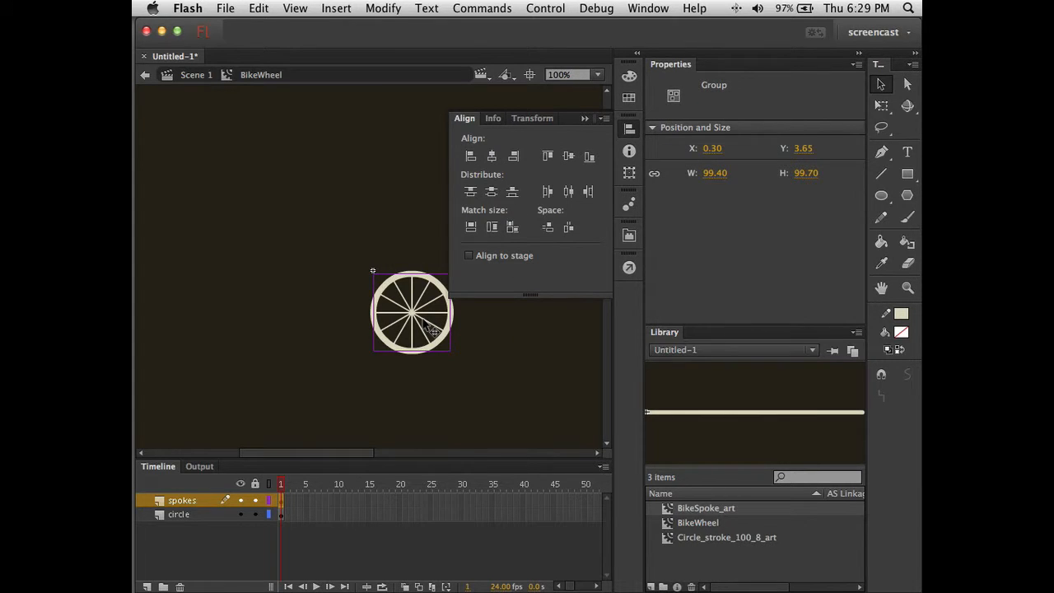
{"action": "left_click", "coordinate": [428, 388]}
{"action": "left_click", "coordinate": [420, 313]}
{"action": "left_click", "coordinate": [337, 306]}
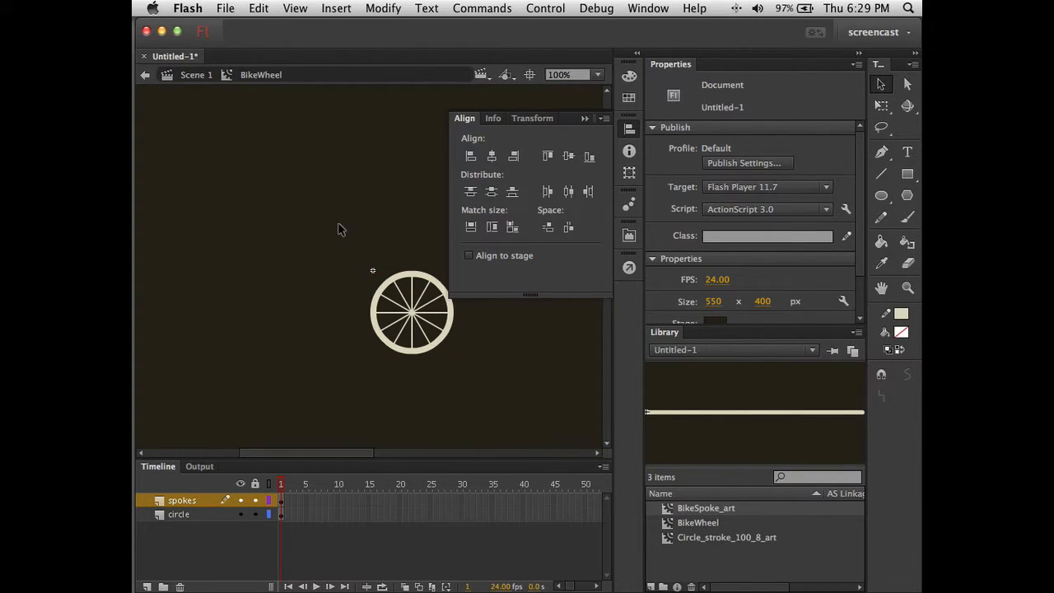
{"action": "left_click_drag", "start_coordinate": [338, 229], "coordinate": [462, 406]}
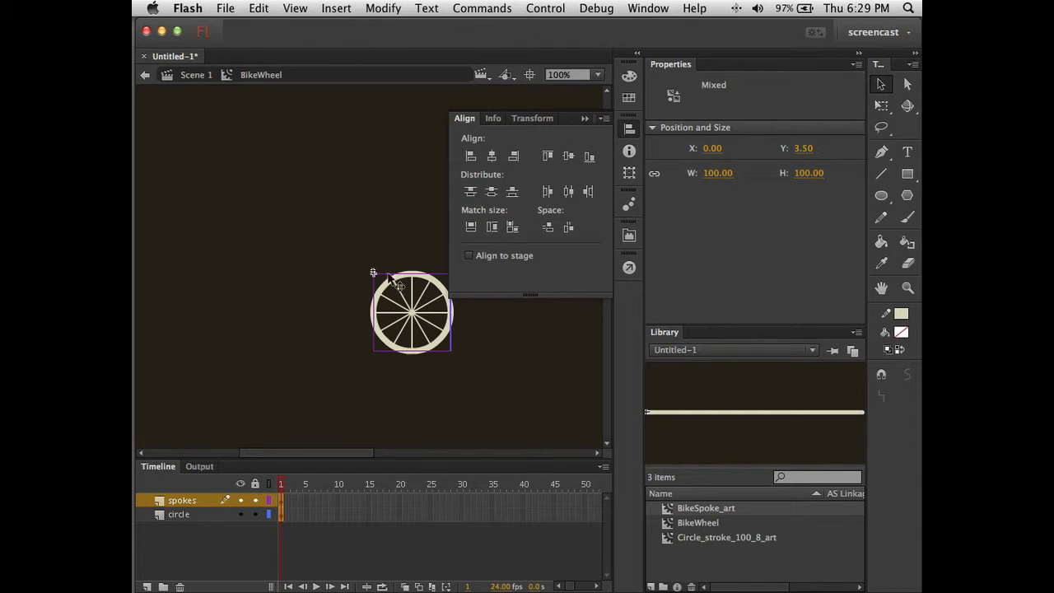
{"action": "left_click", "coordinate": [469, 255]}
{"action": "left_click", "coordinate": [548, 157]}
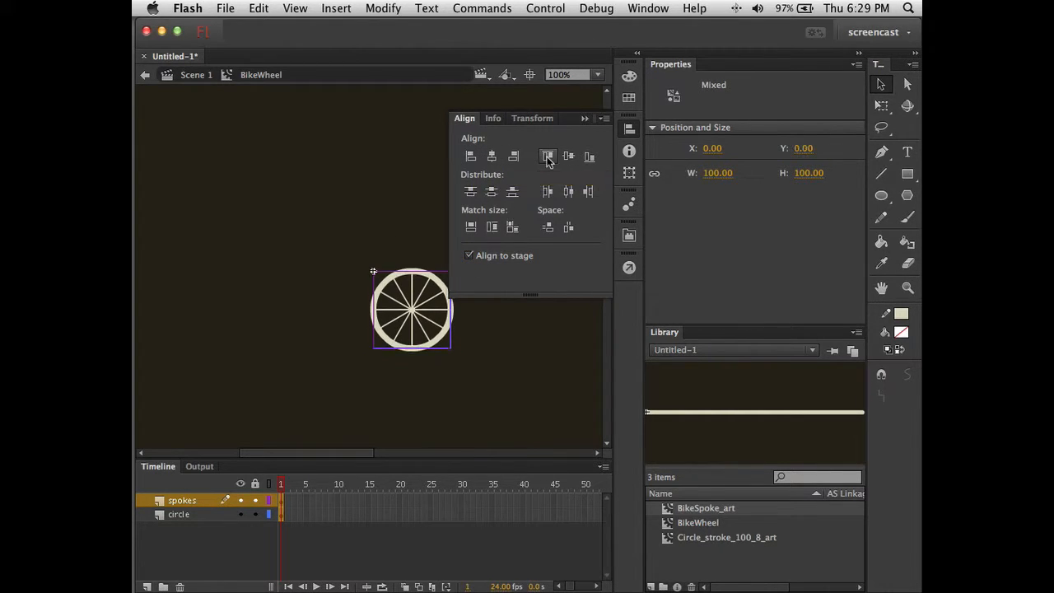
{"action": "left_click", "coordinate": [464, 369]}
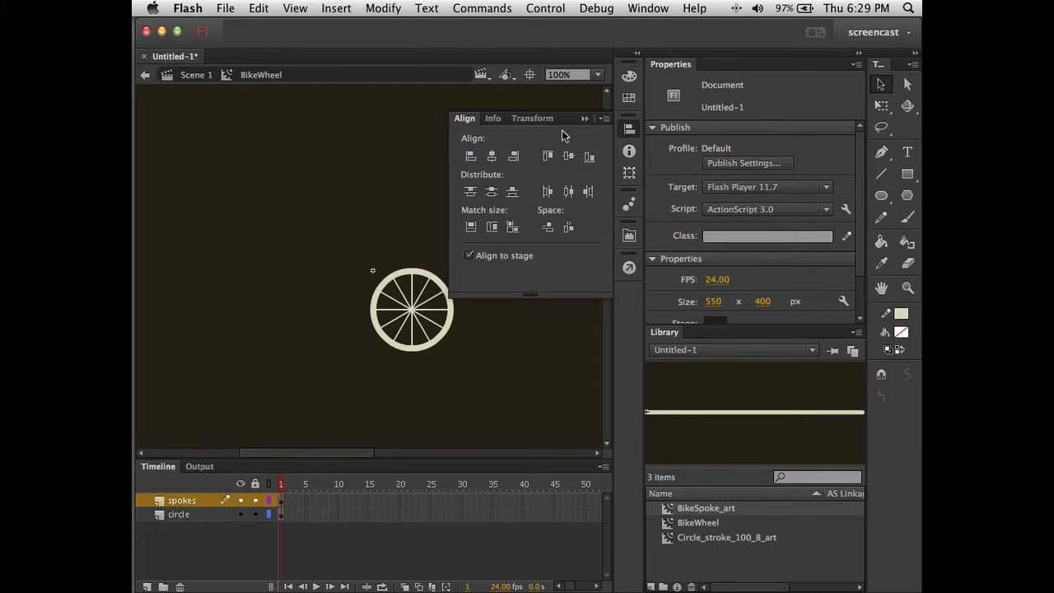
- Collapse the Align panel and rename the BikeWheel library symbol to BikeWheel_art
{"action": "left_click", "coordinate": [584, 117]}
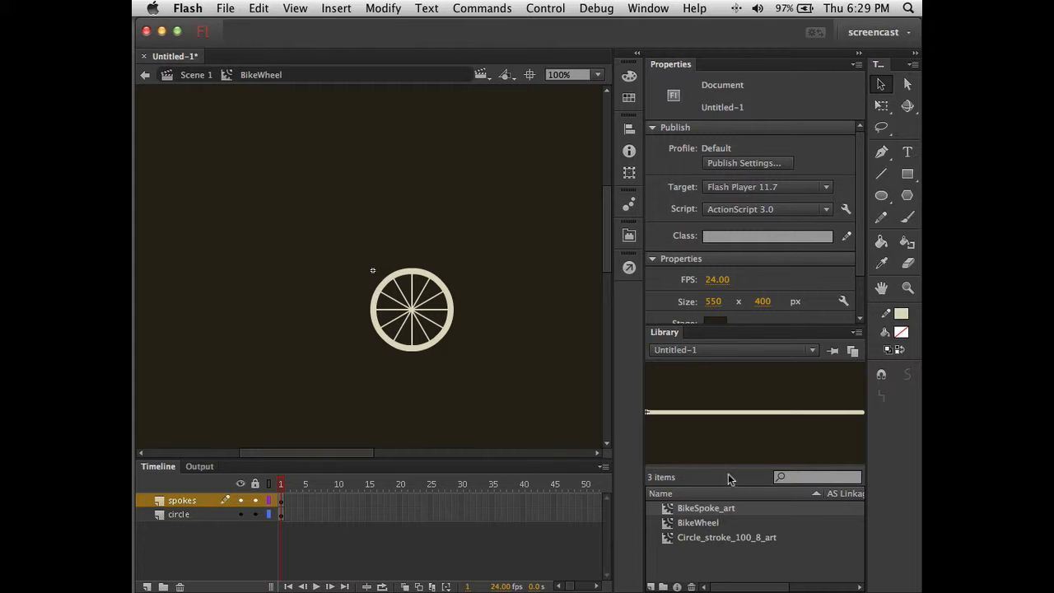
{"action": "left_click_drag", "start_coordinate": [731, 465], "coordinate": [732, 455]}
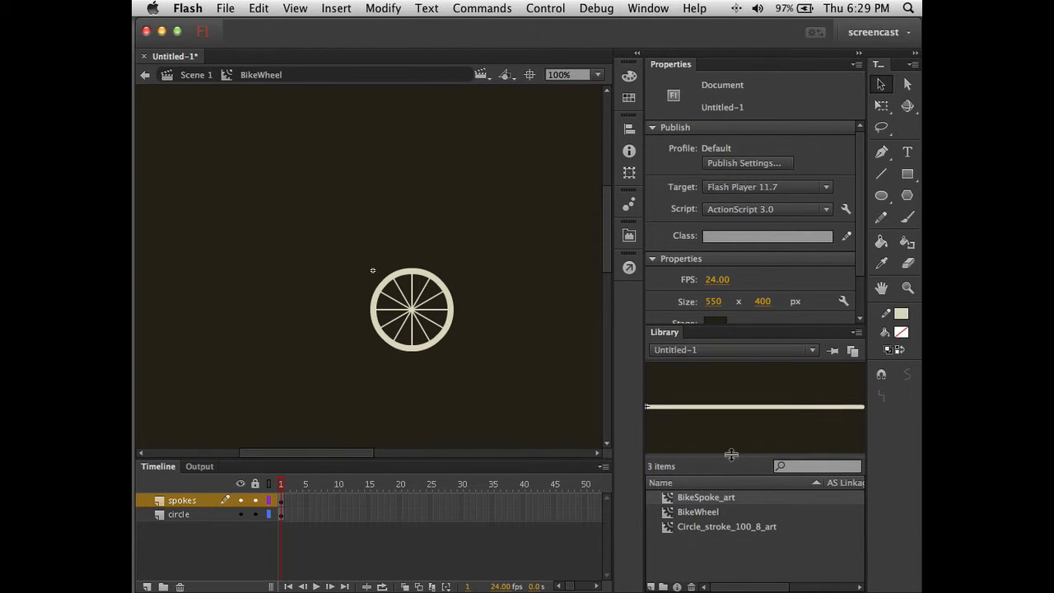
{"action": "left_click", "coordinate": [708, 513]}
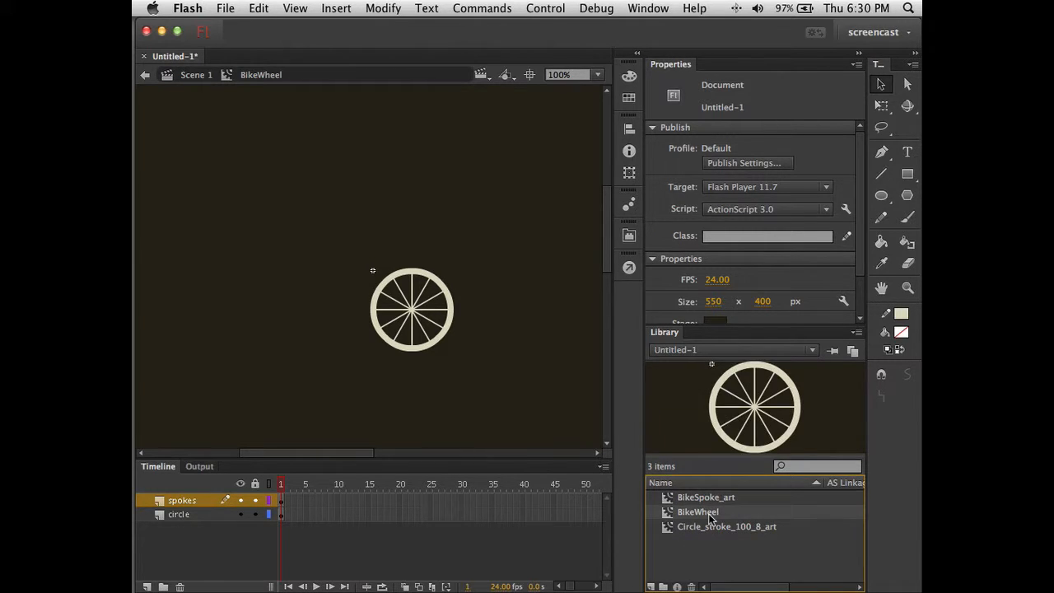
{"action": "double_click", "coordinate": [710, 512]}
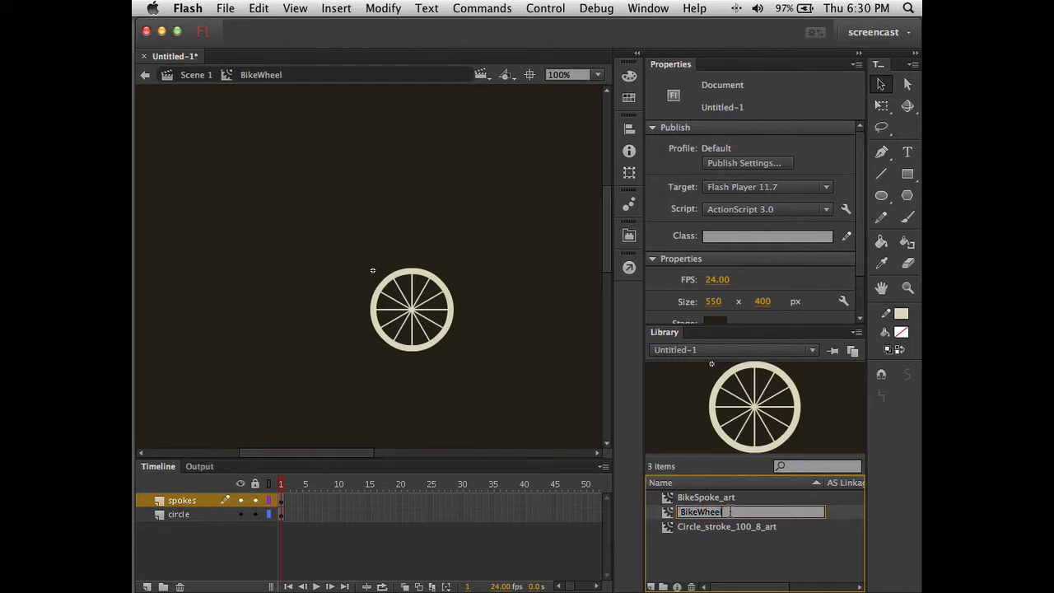
{"action": "type", "text": "_art"}
{"action": "key", "text": "Return"}
{"action": "left_click", "coordinate": [533, 384]}
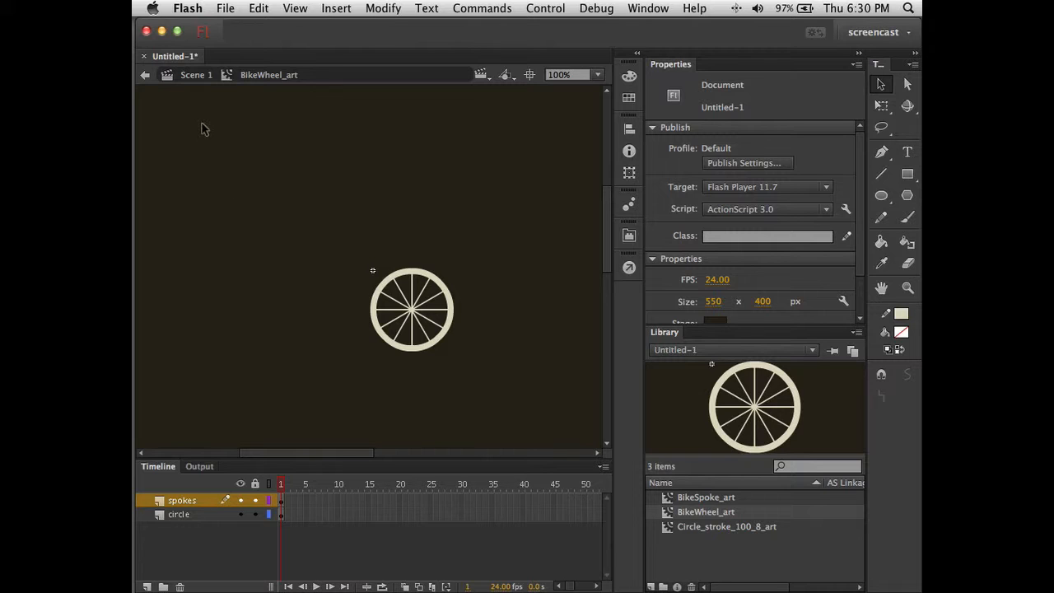
- Begin a new Movie Clip symbol via Insert > New Symbol and name it BikeWheel_spin
{"action": "left_click", "coordinate": [336, 8]}
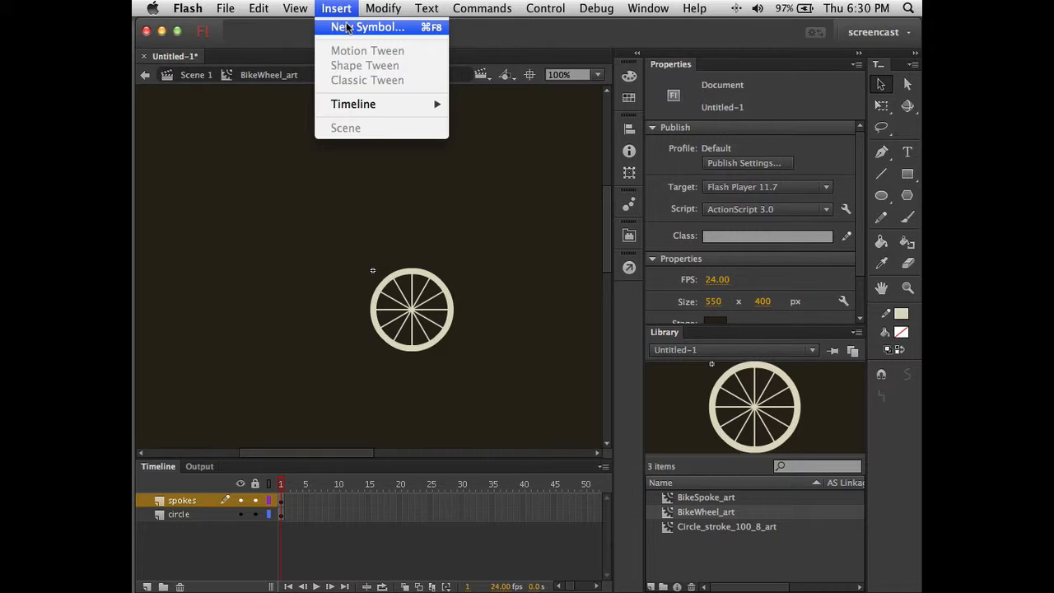
{"action": "left_click", "coordinate": [347, 27]}
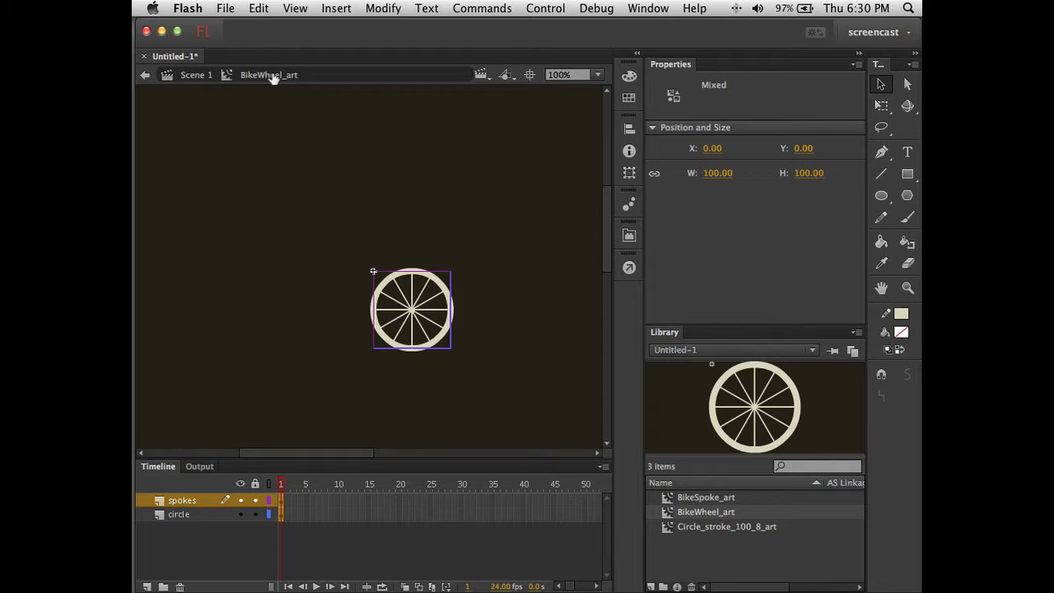
{"action": "left_click", "coordinate": [213, 187]}
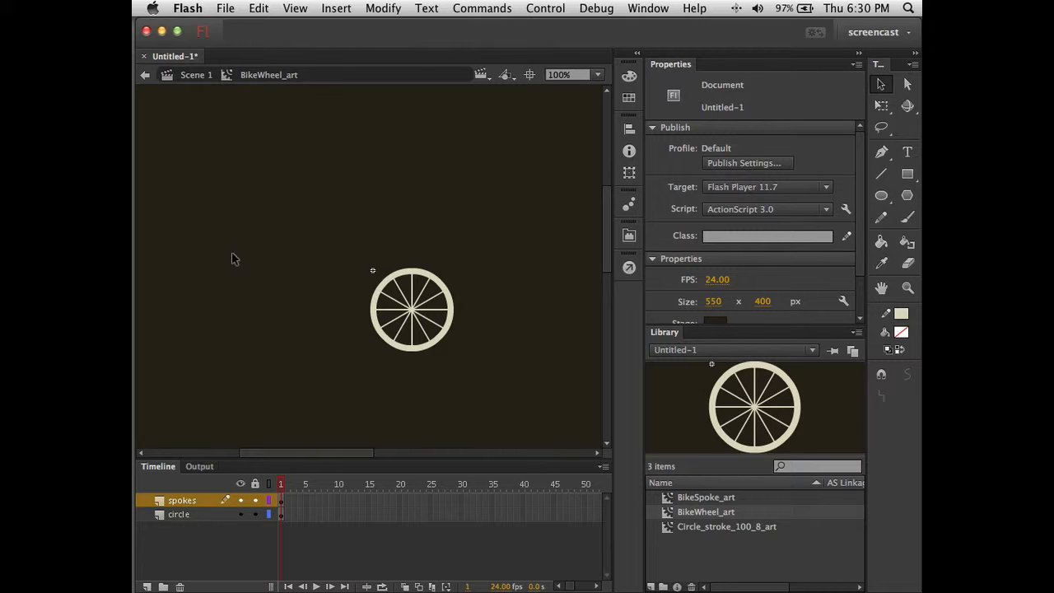
{"action": "left_click", "coordinate": [329, 9]}
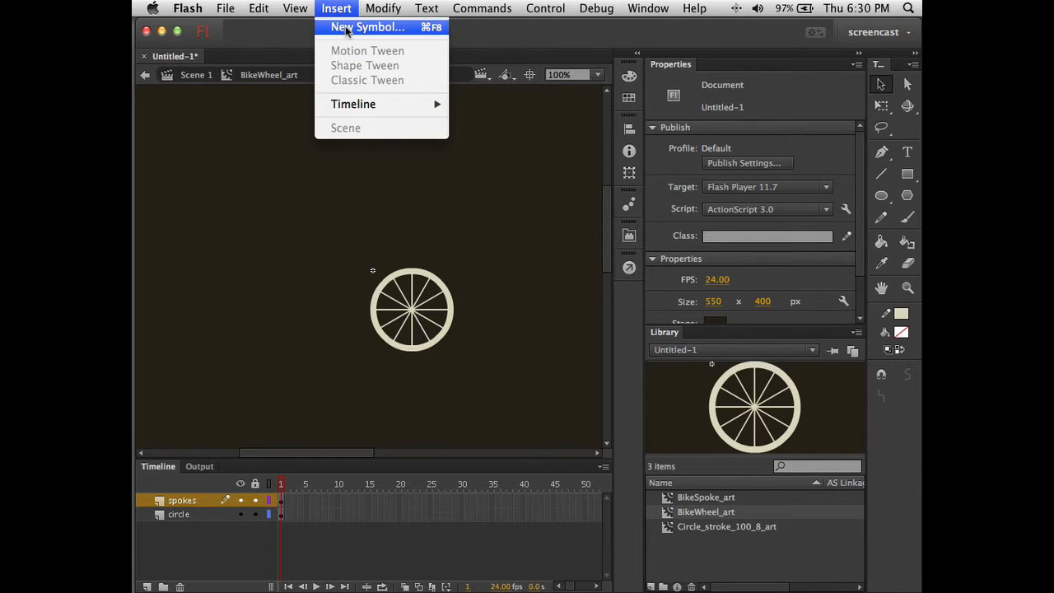
{"action": "left_click", "coordinate": [348, 28]}
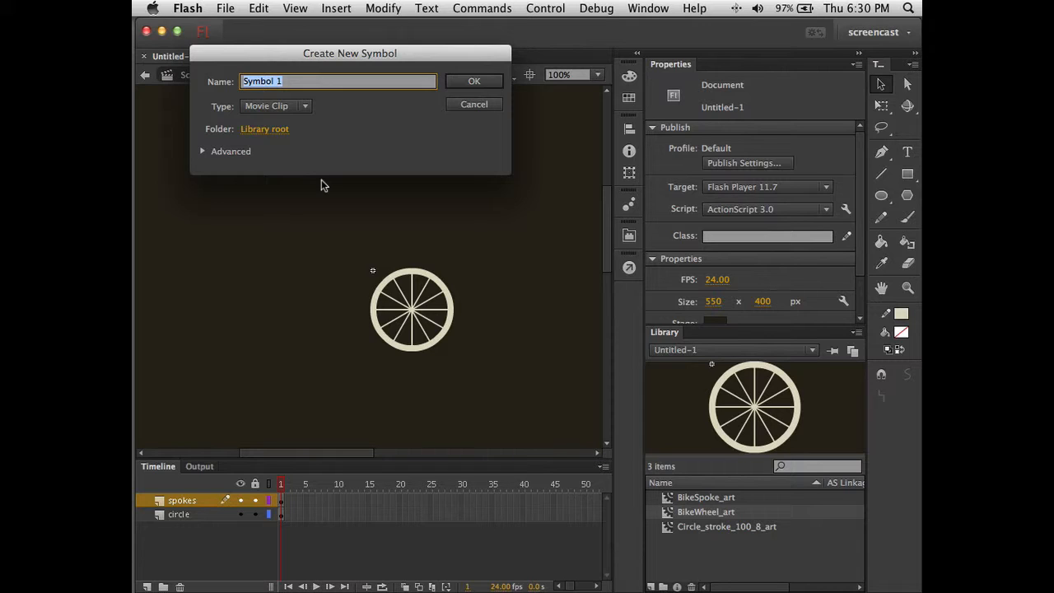
{"action": "type", "text": "BikeWheel_spin"}
- Create BikeWheel_spin and place a BikeWheel_art instance aligned to the stage's left and top edges at 0, 0
{"action": "left_click", "coordinate": [475, 81]}
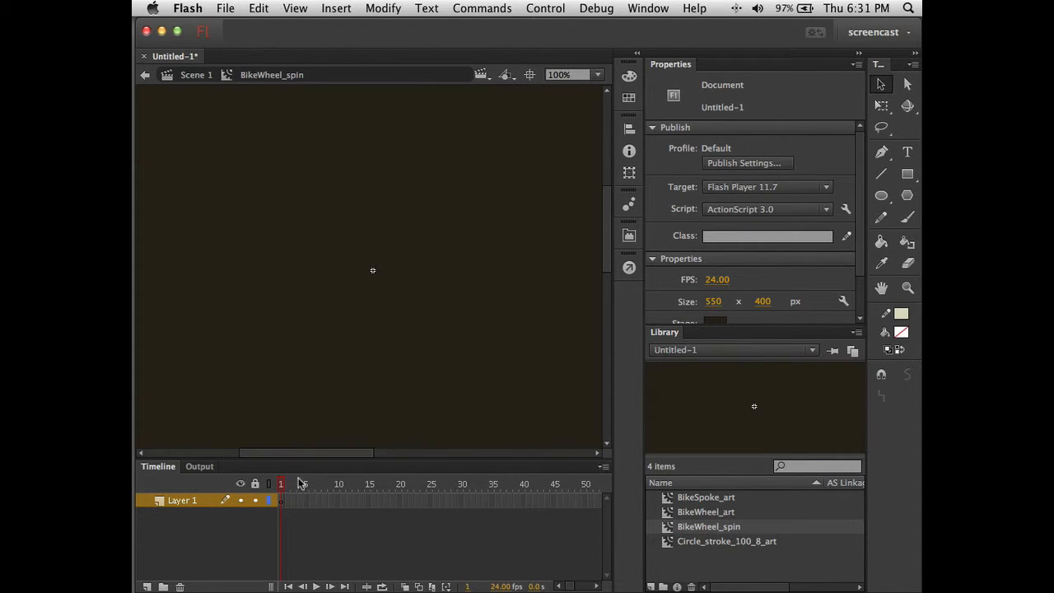
{"action": "left_click", "coordinate": [672, 513]}
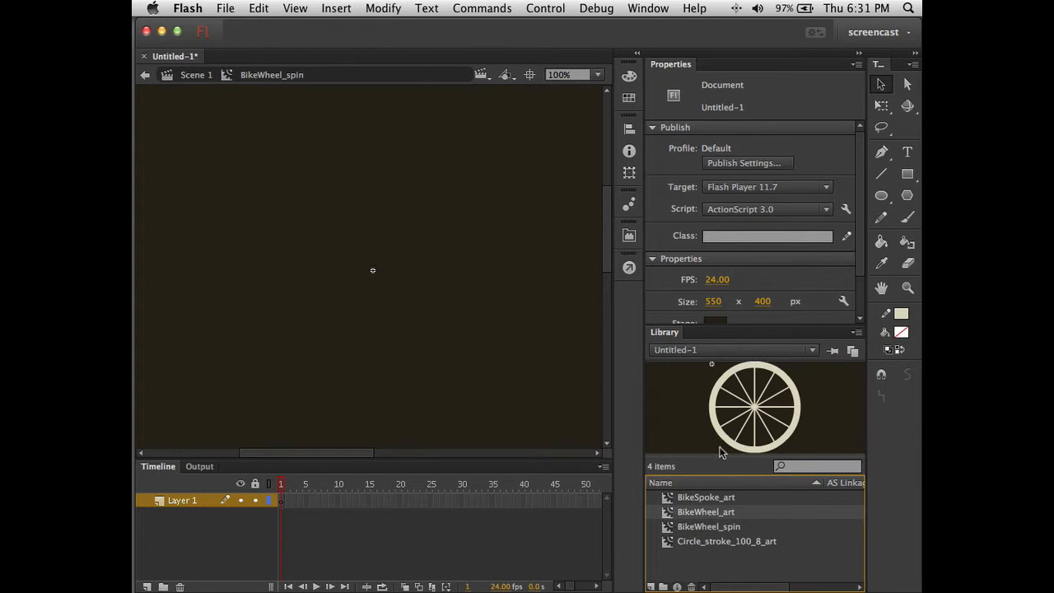
{"action": "left_click_drag", "start_coordinate": [735, 448], "coordinate": [442, 355]}
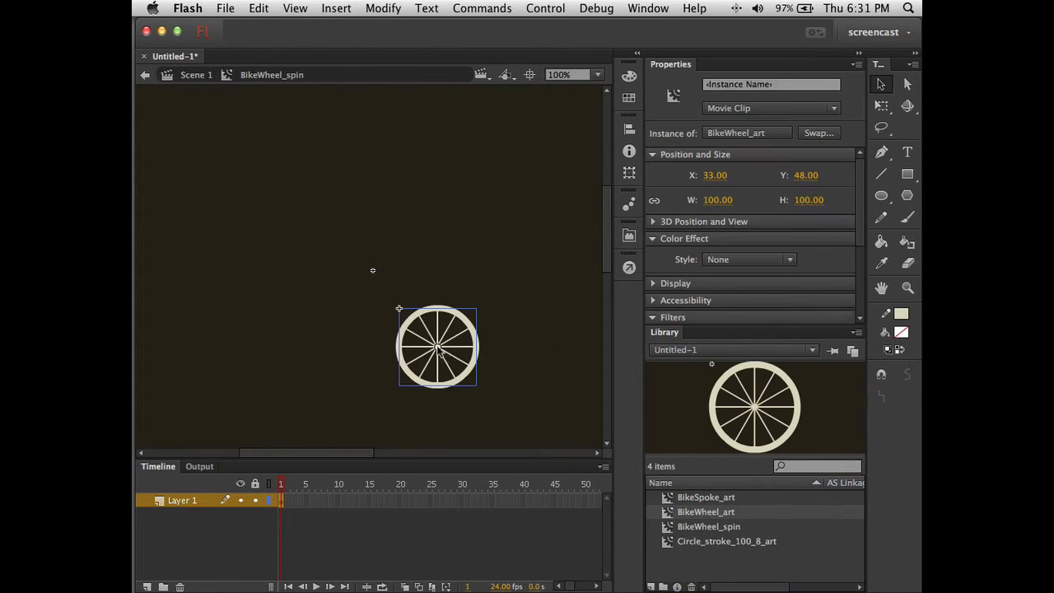
{"action": "left_click", "coordinate": [629, 129]}
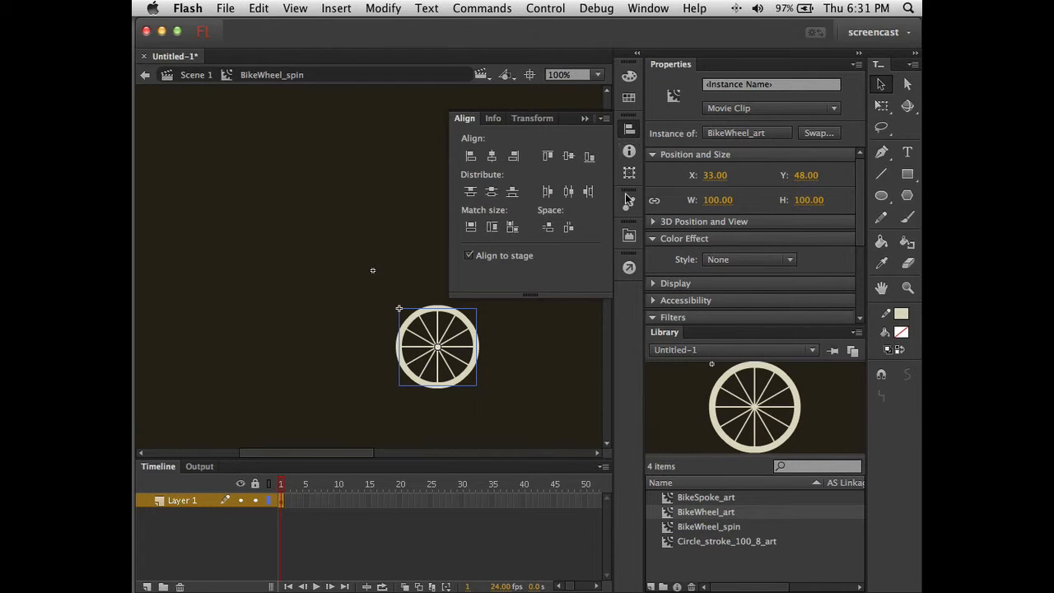
{"action": "left_click", "coordinate": [471, 157]}
{"action": "left_click", "coordinate": [547, 156]}
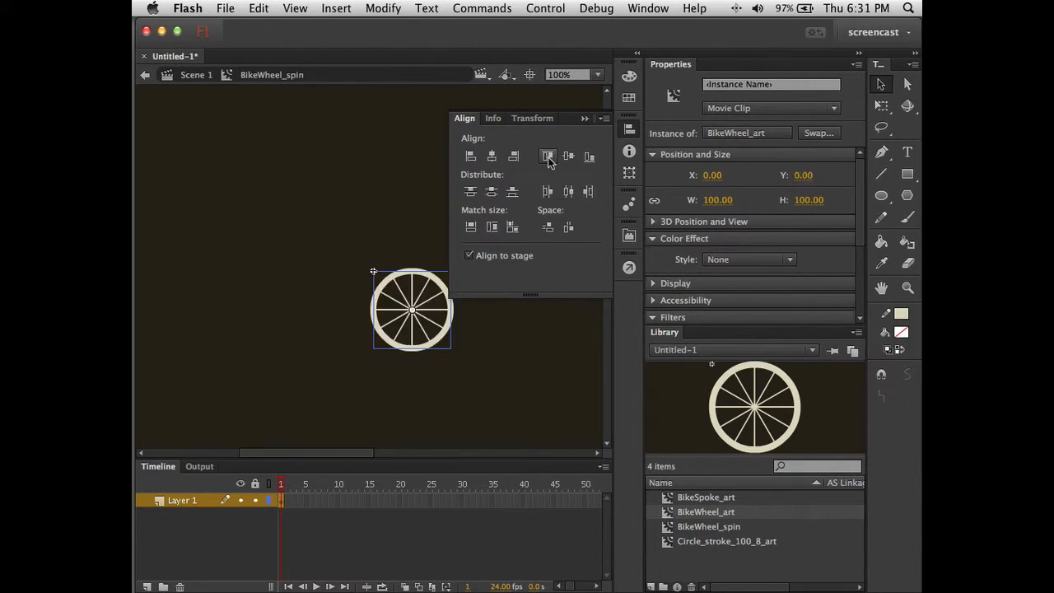
{"action": "left_click", "coordinate": [302, 193]}
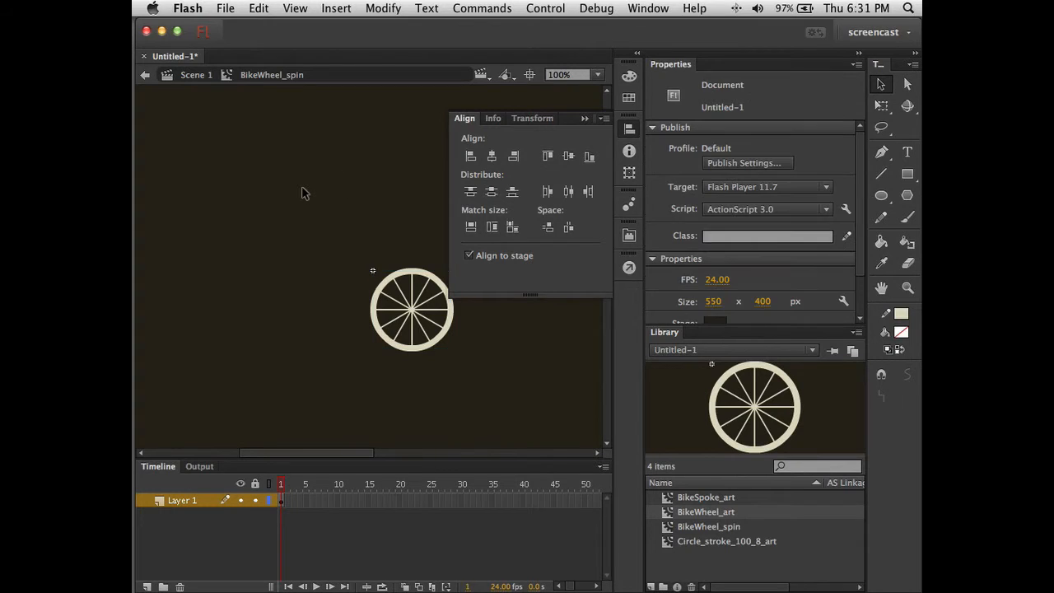
{"action": "left_click", "coordinate": [584, 120]}
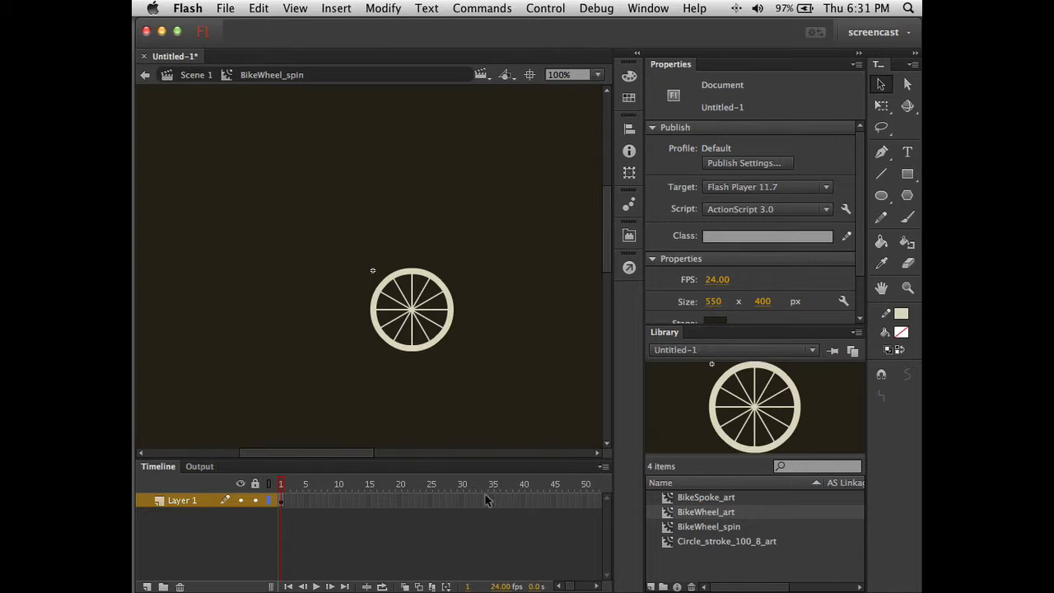
- Insert a keyframe at frame 29 on Layer 1 of the BikeWheel_spin timeline
{"action": "left_click", "coordinate": [457, 502]}
{"action": "left_click_drag", "start_coordinate": [281, 505], "coordinate": [452, 506]}
{"action": "right_click", "coordinate": [452, 500]}
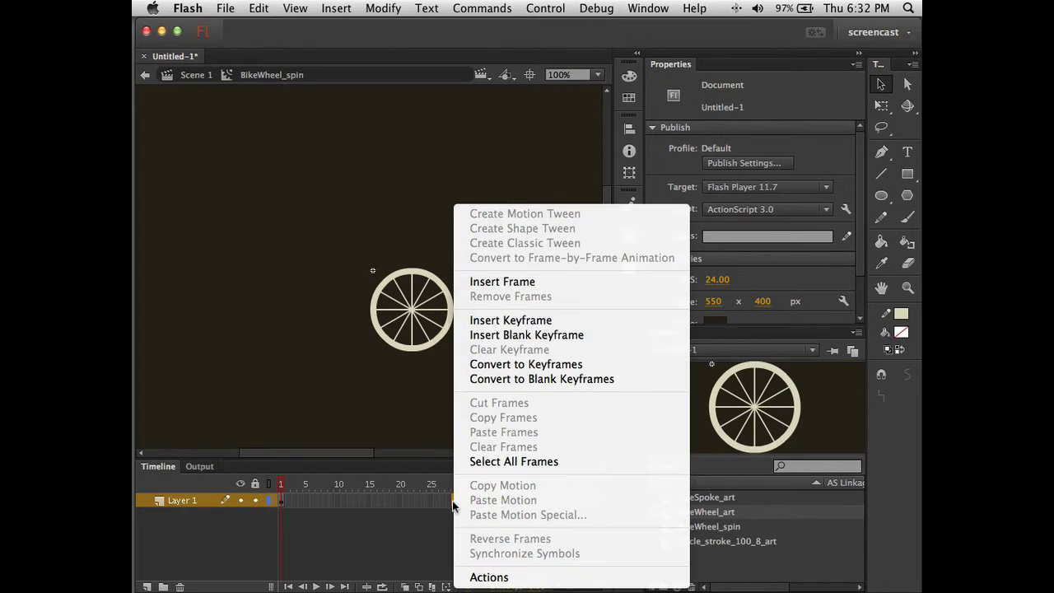
{"action": "left_click", "coordinate": [531, 322]}
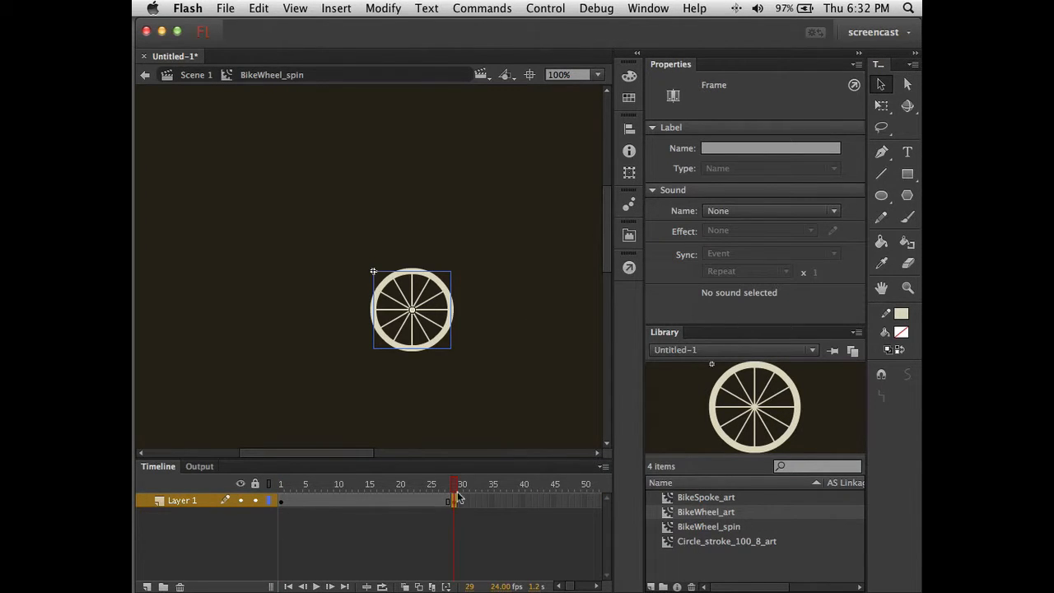
{"action": "left_click", "coordinate": [421, 540]}
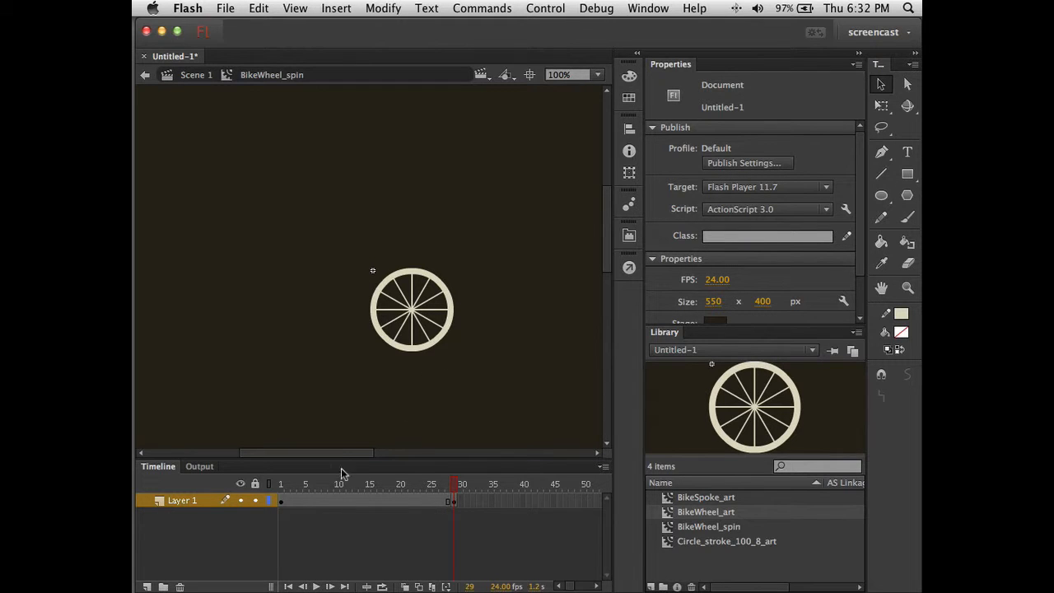
{"action": "left_click", "coordinate": [331, 500]}
- Add a classic tween from frame 1 to 29 that rotates the wheel clockwise
{"action": "right_click", "coordinate": [331, 499]}
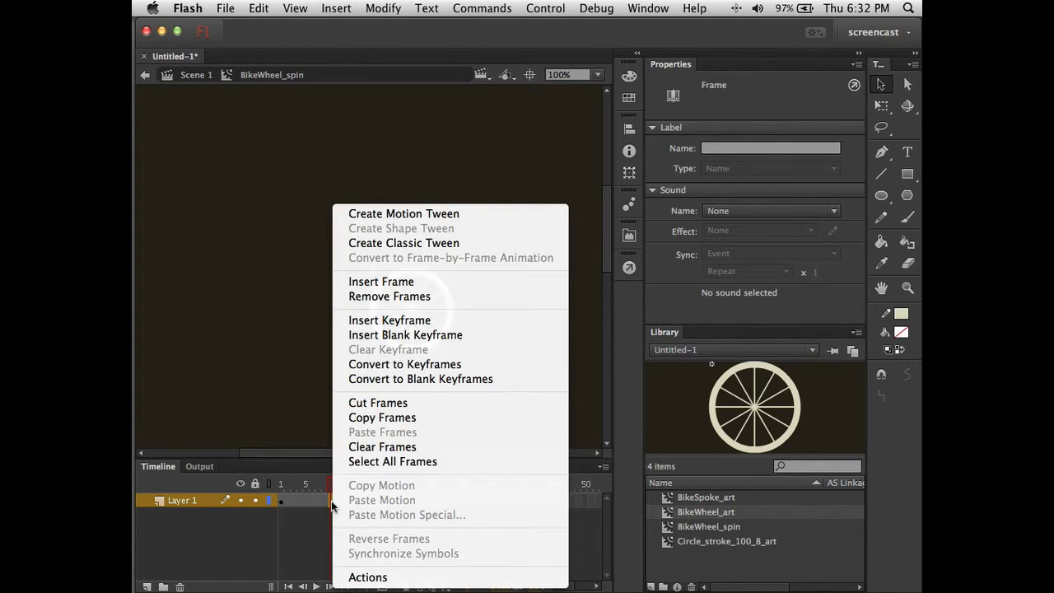
{"action": "left_click", "coordinate": [432, 244]}
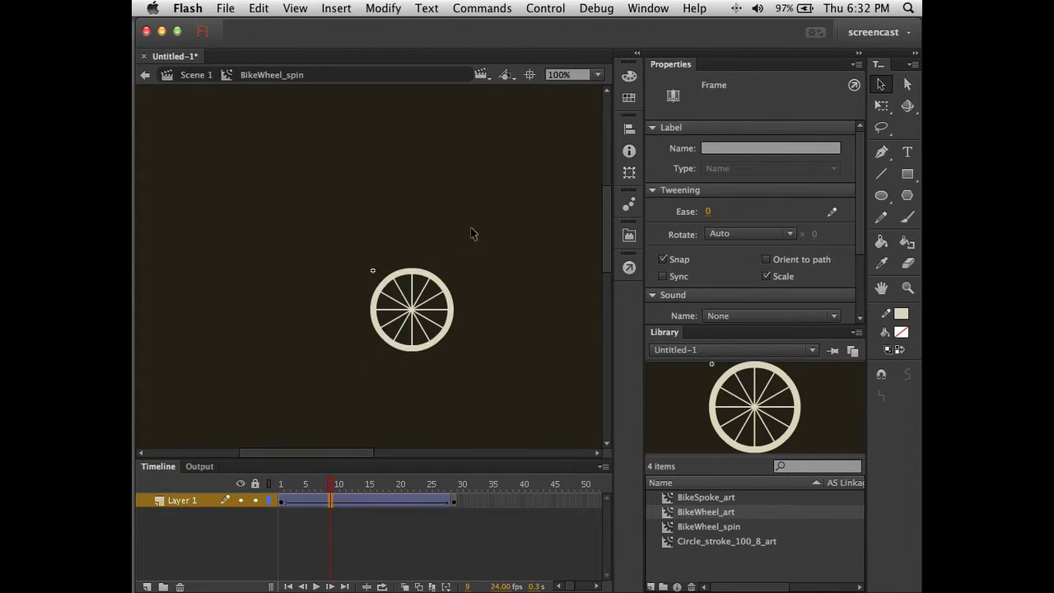
{"action": "left_click", "coordinate": [722, 233]}
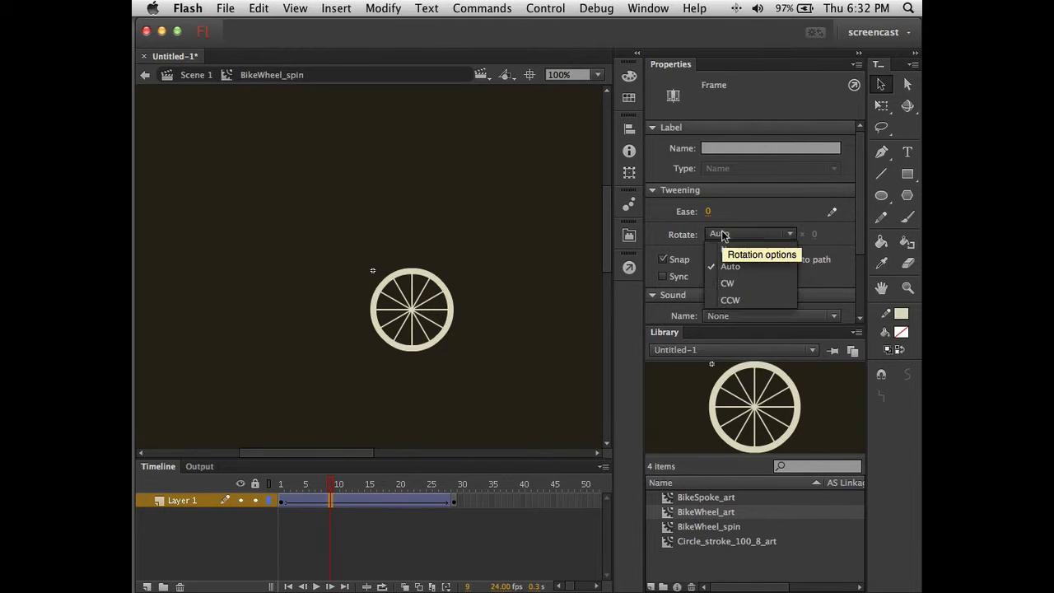
{"action": "left_click", "coordinate": [733, 284]}
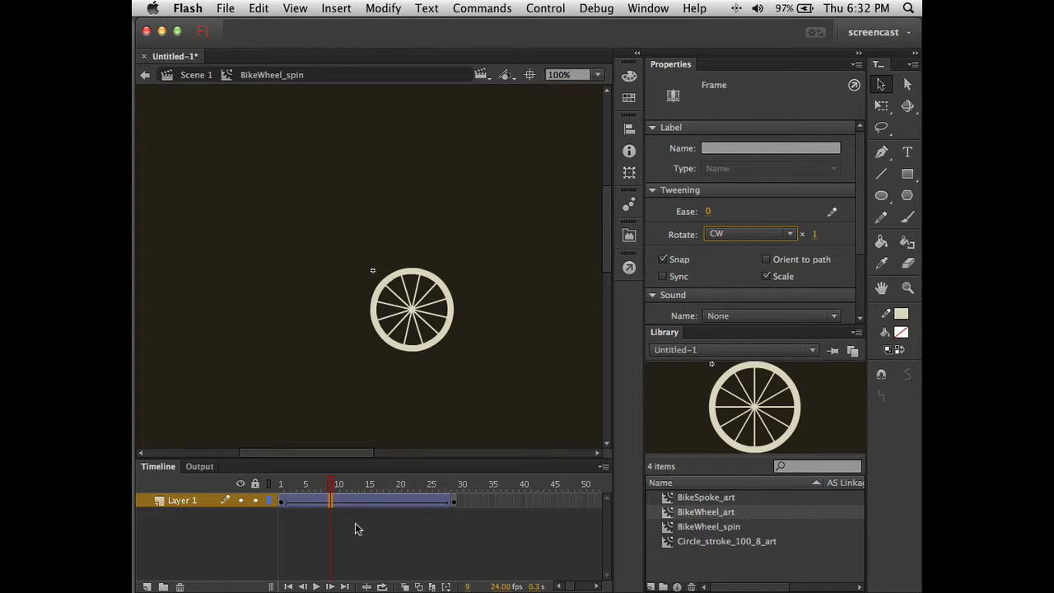
- Scrub through the tween to preview the spin, ending on frame 28
{"action": "left_click_drag", "start_coordinate": [336, 486], "coordinate": [454, 497]}
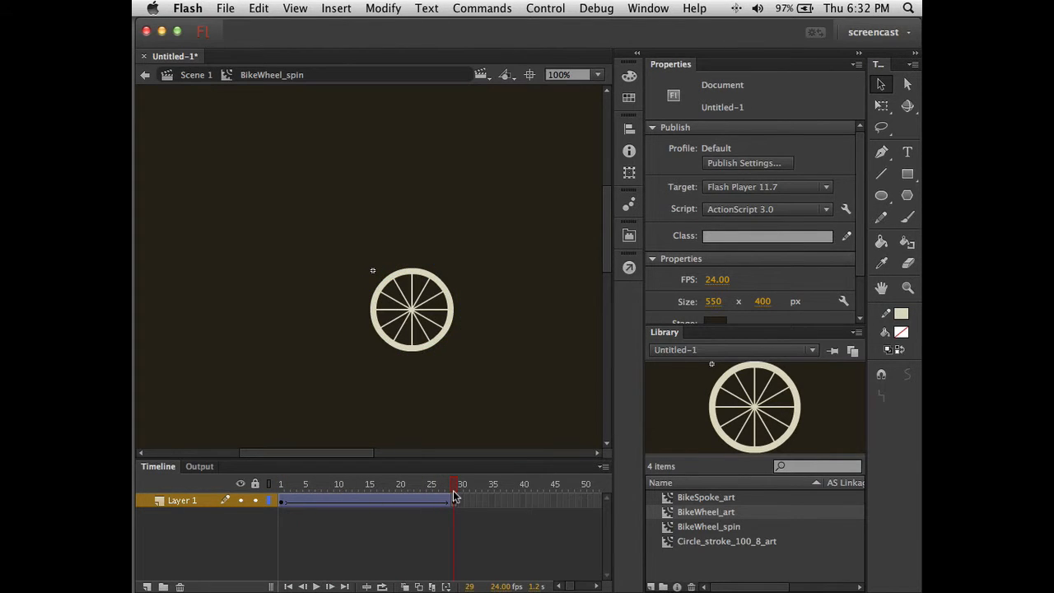
{"action": "left_click", "coordinate": [280, 501]}
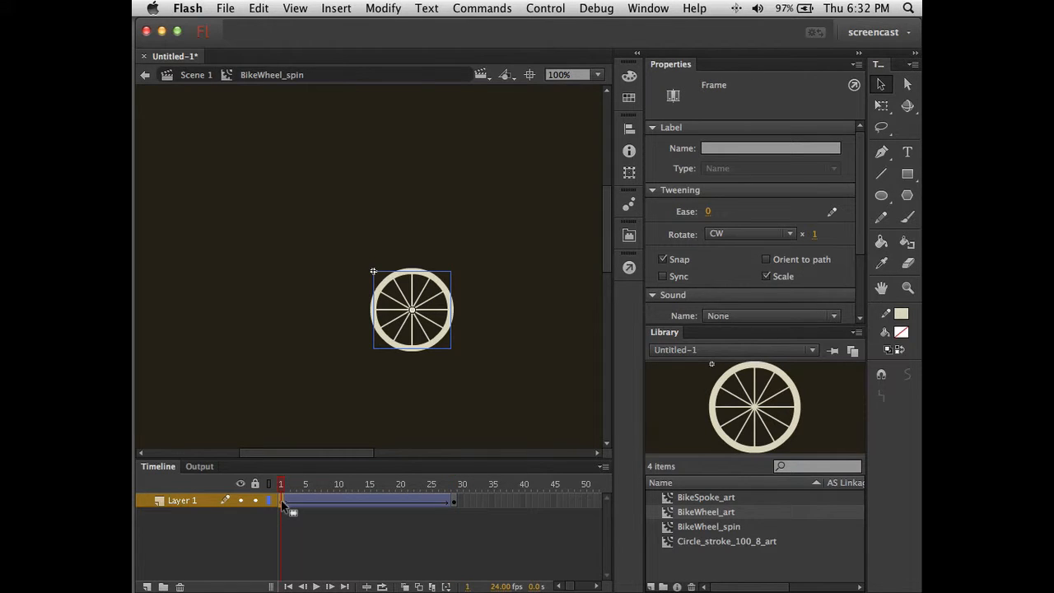
{"action": "left_click", "coordinate": [453, 502]}
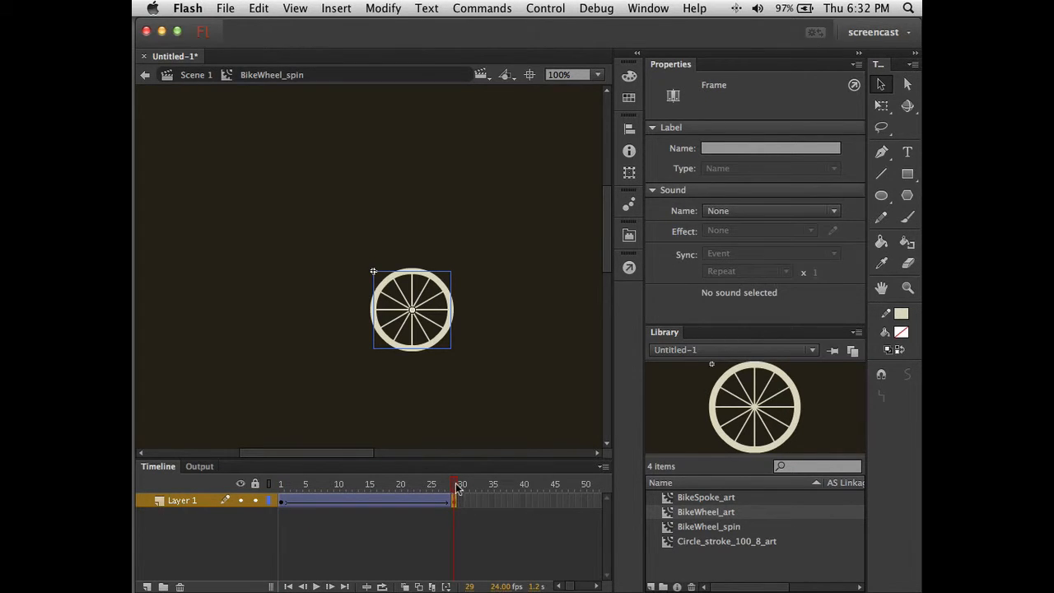
{"action": "mouse_move", "coordinate": [459, 487]}
{"action": "left_mouse_down"}
{"action": "mouse_move", "coordinate": [280, 488]}
{"action": "mouse_move", "coordinate": [455, 498]}
{"action": "left_mouse_up"}
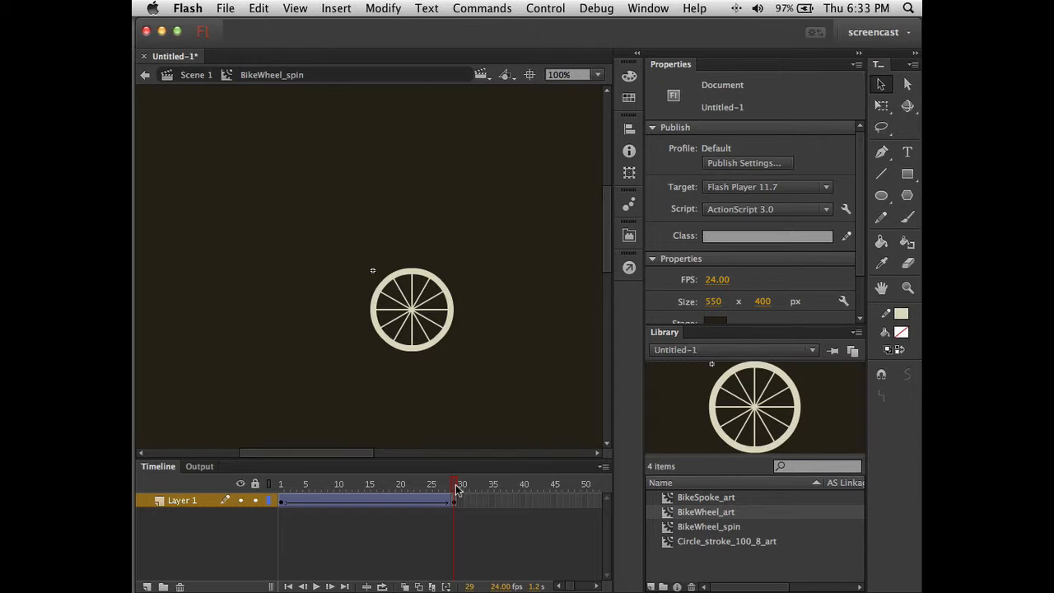
{"action": "left_click", "coordinate": [451, 489]}
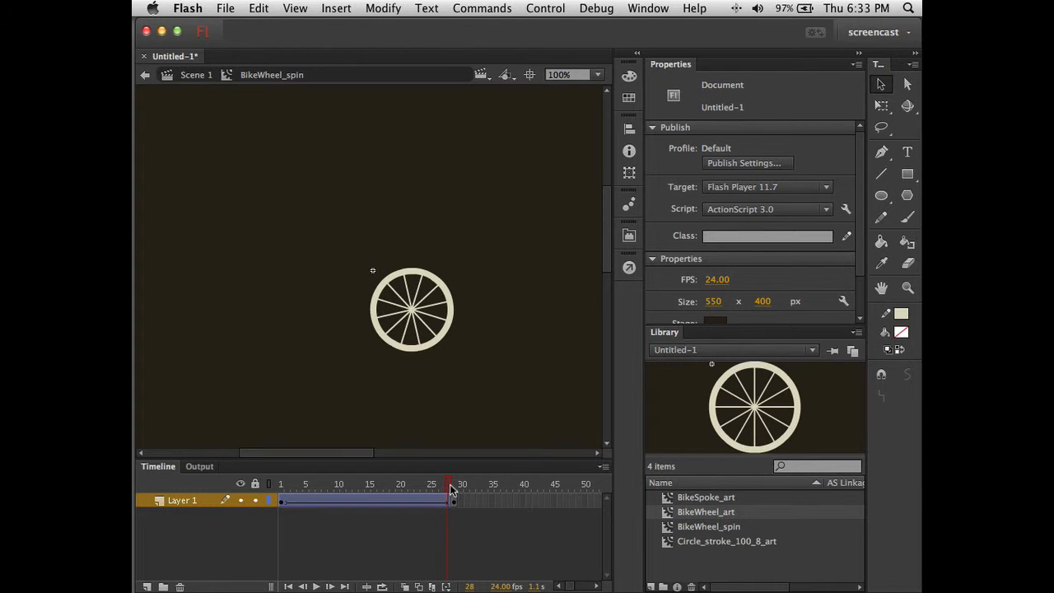
{"action": "left_click", "coordinate": [456, 490]}
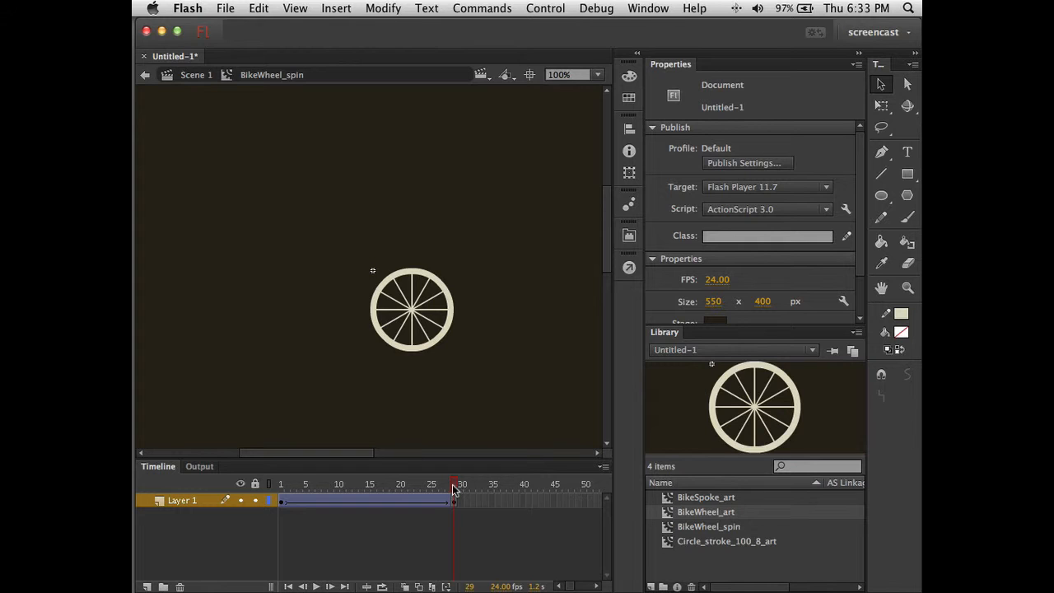
{"action": "left_click", "coordinate": [451, 490]}
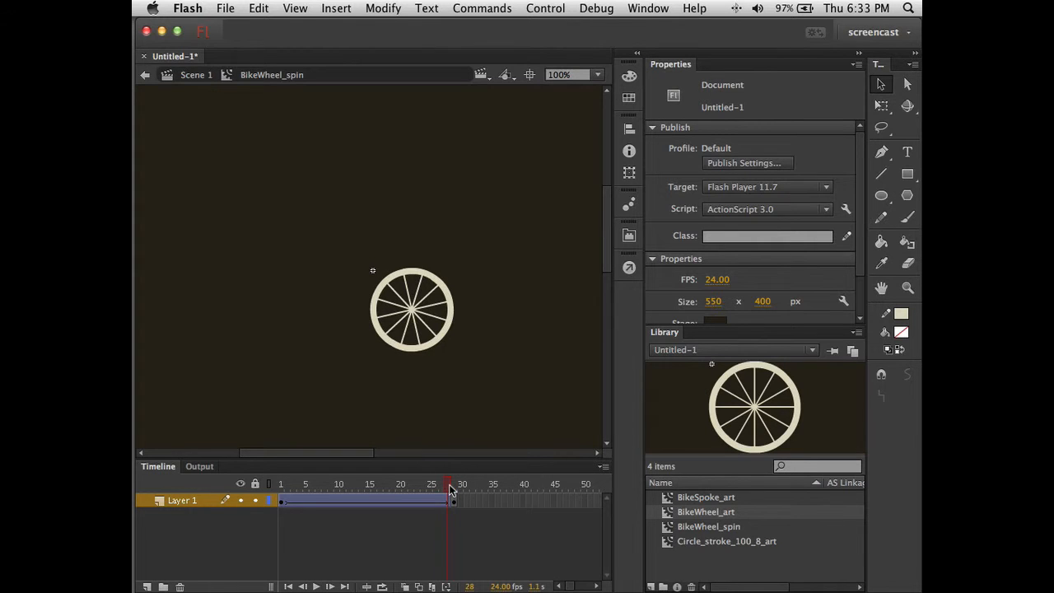
{"action": "left_click", "coordinate": [282, 501]}
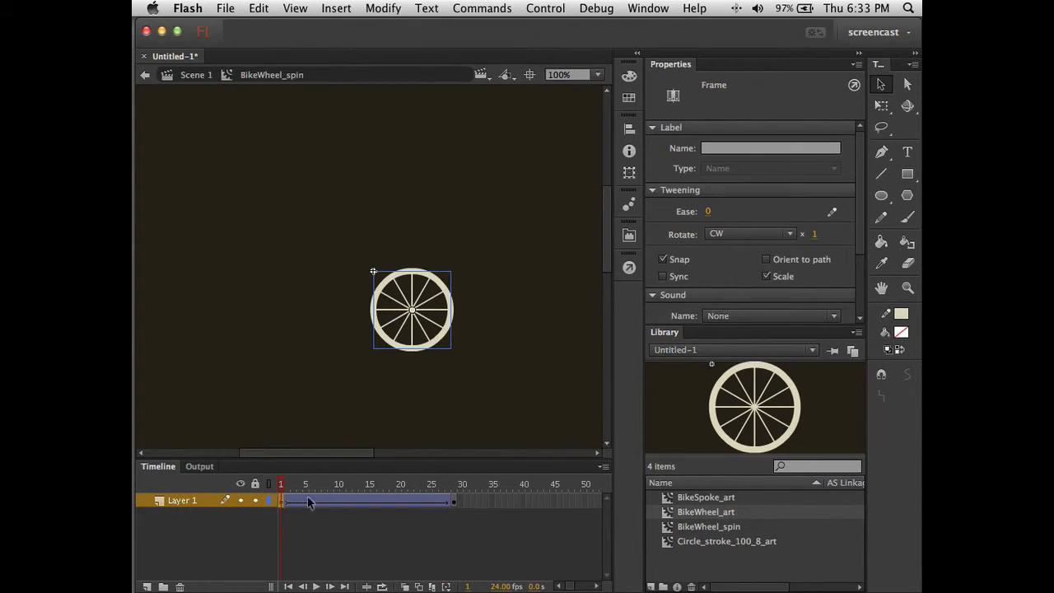
{"action": "left_click", "coordinate": [450, 503]}
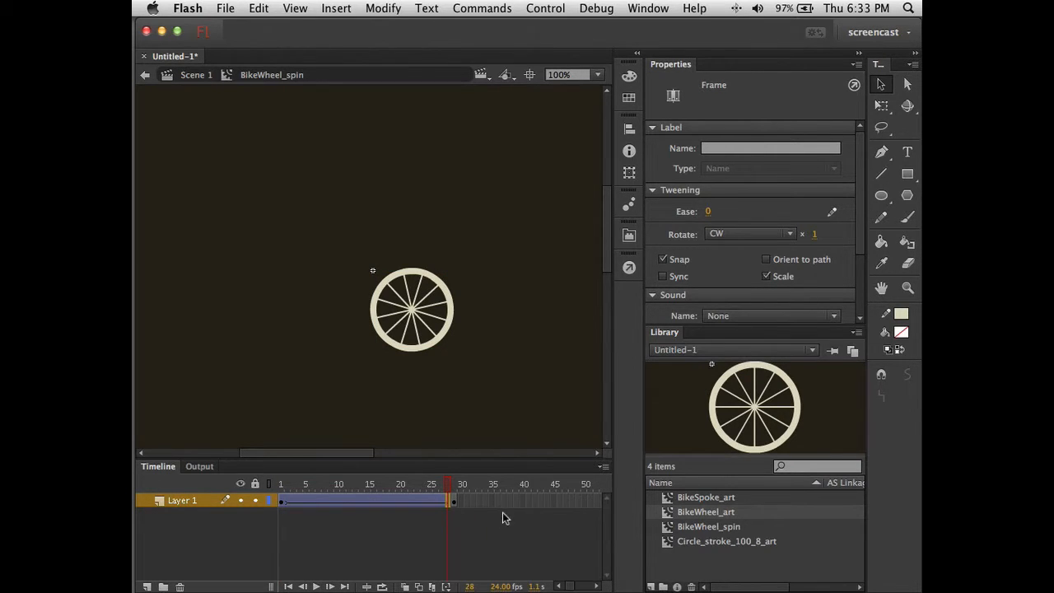
- Switch the timeline to Medium frames and bring frame 28 back into view
{"action": "left_click", "coordinate": [603, 467]}
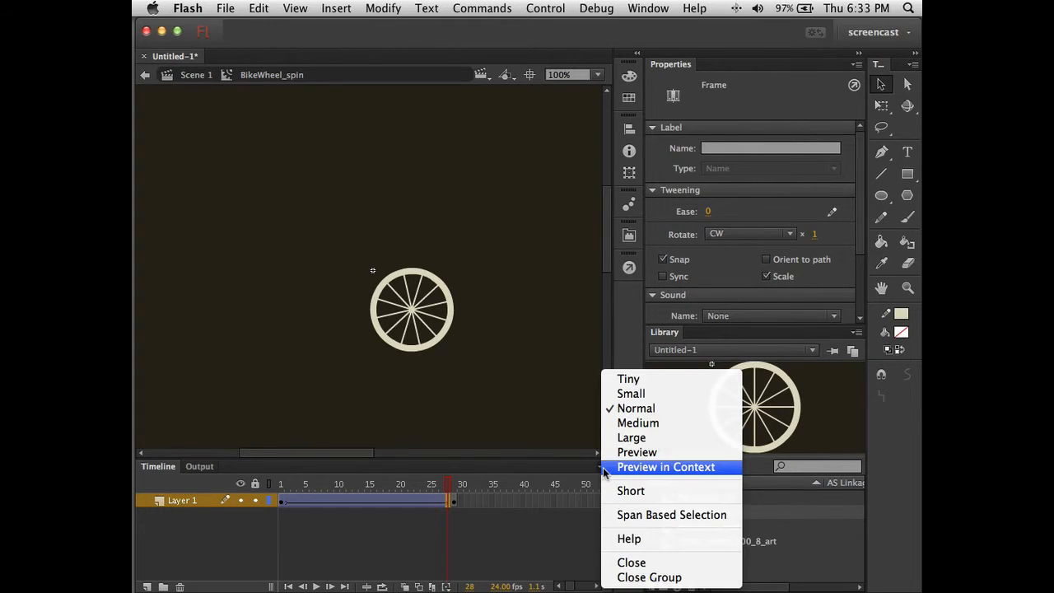
{"action": "left_click", "coordinate": [639, 423]}
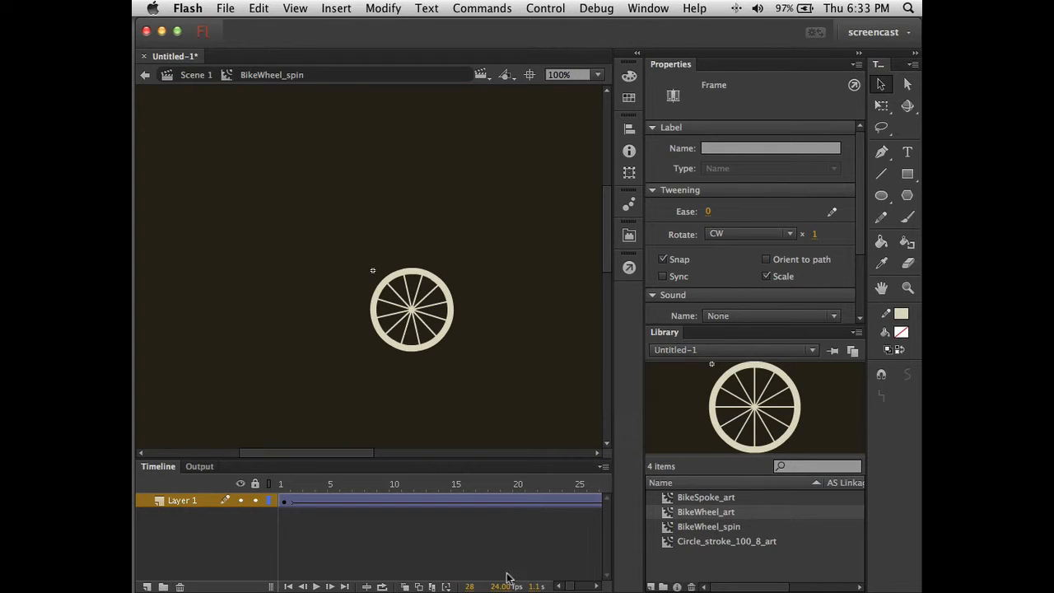
{"action": "left_click_drag", "start_coordinate": [569, 587], "coordinate": [574, 587]}
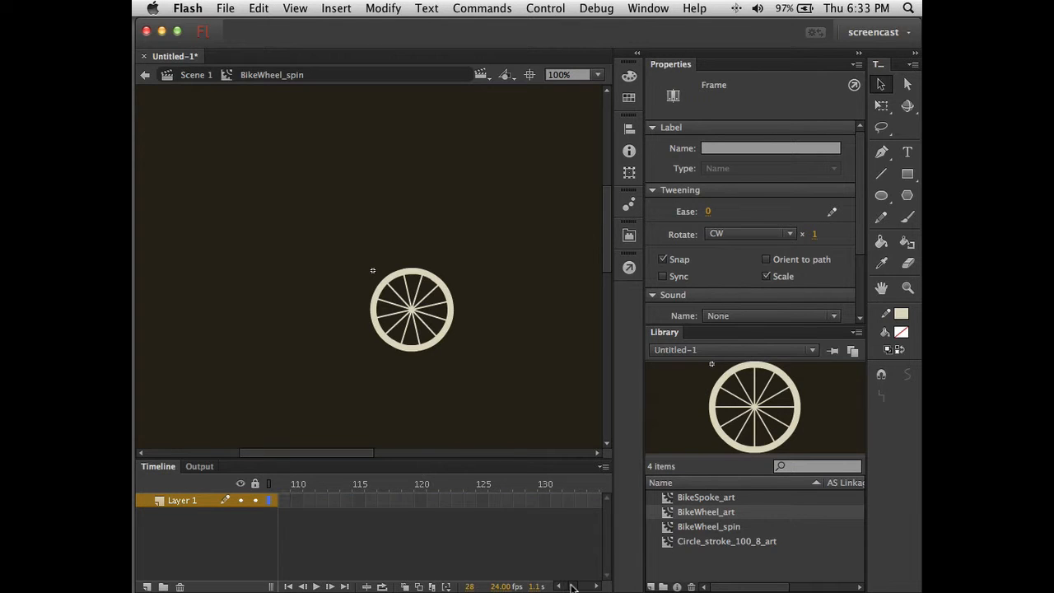
{"action": "left_click", "coordinate": [373, 587]}
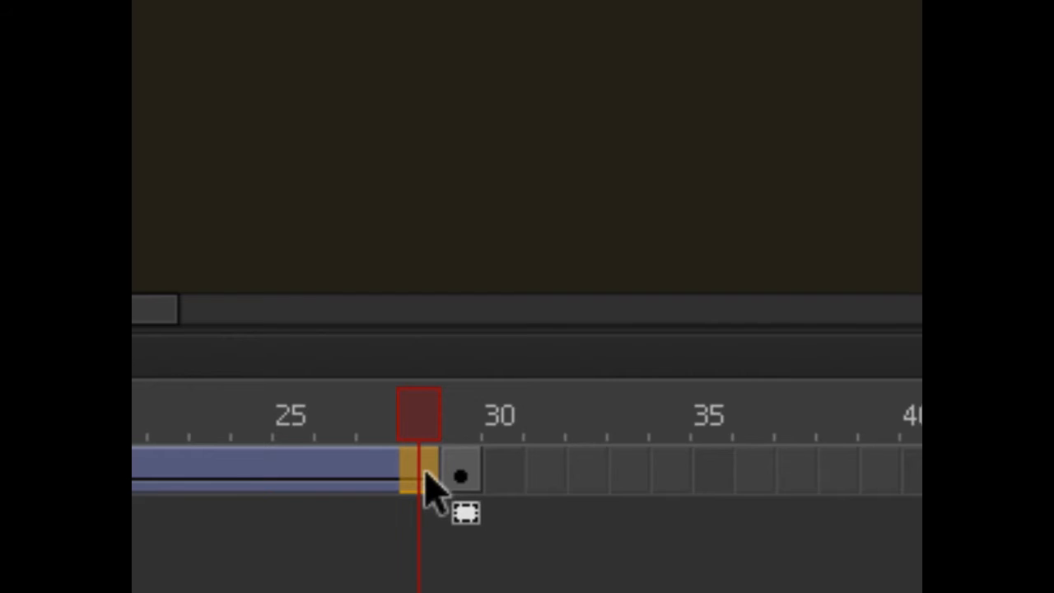
- Insert a keyframe at frame 29, right after the spin tween
{"action": "right_click", "coordinate": [428, 486]}
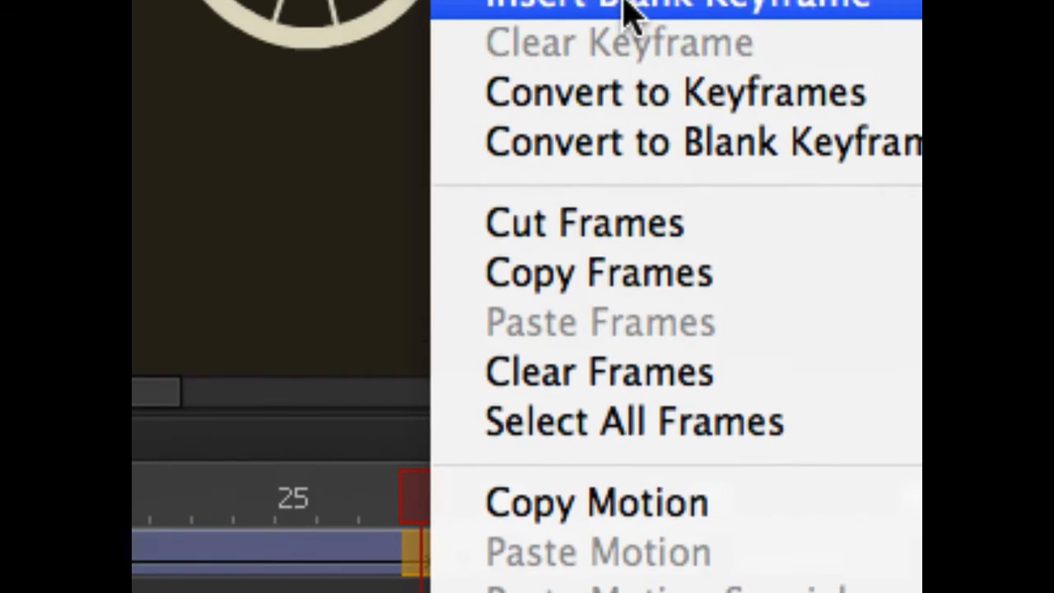
{"action": "left_click", "coordinate": [626, 18]}
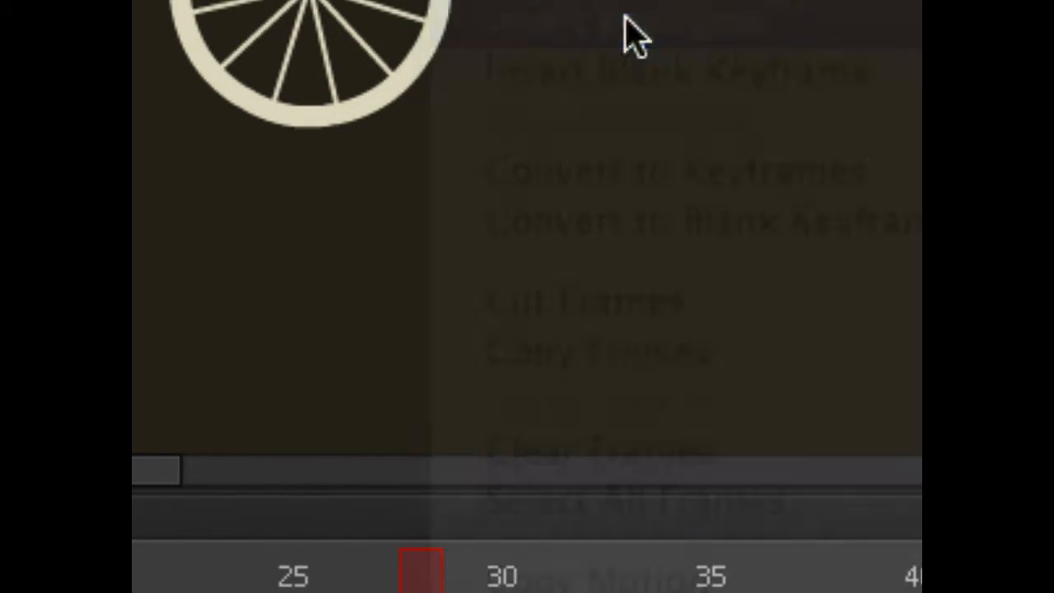
{"action": "key", "text": "Delete"}
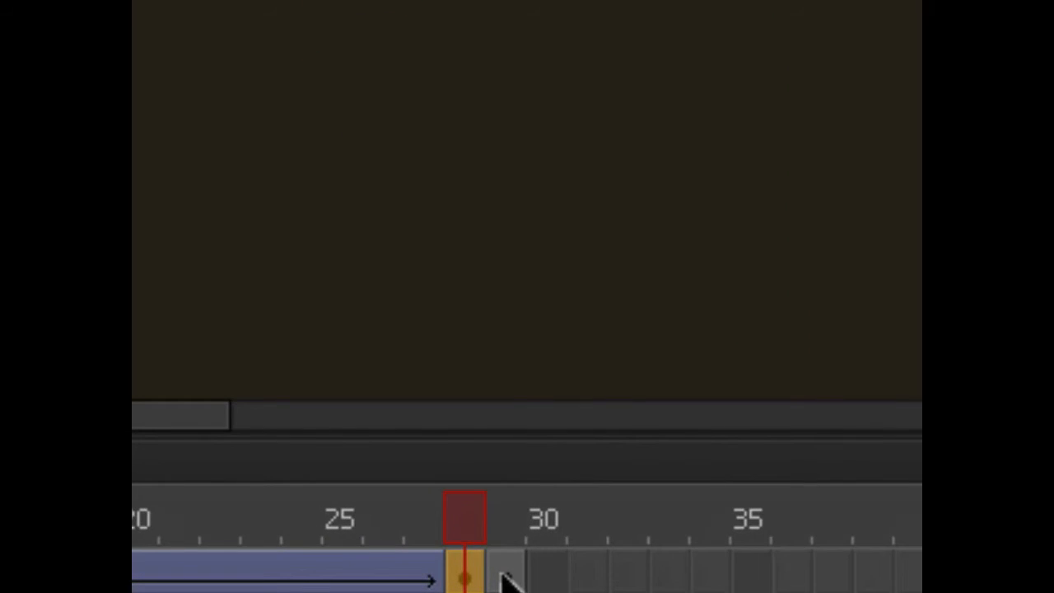
{"action": "left_click", "coordinate": [542, 569]}
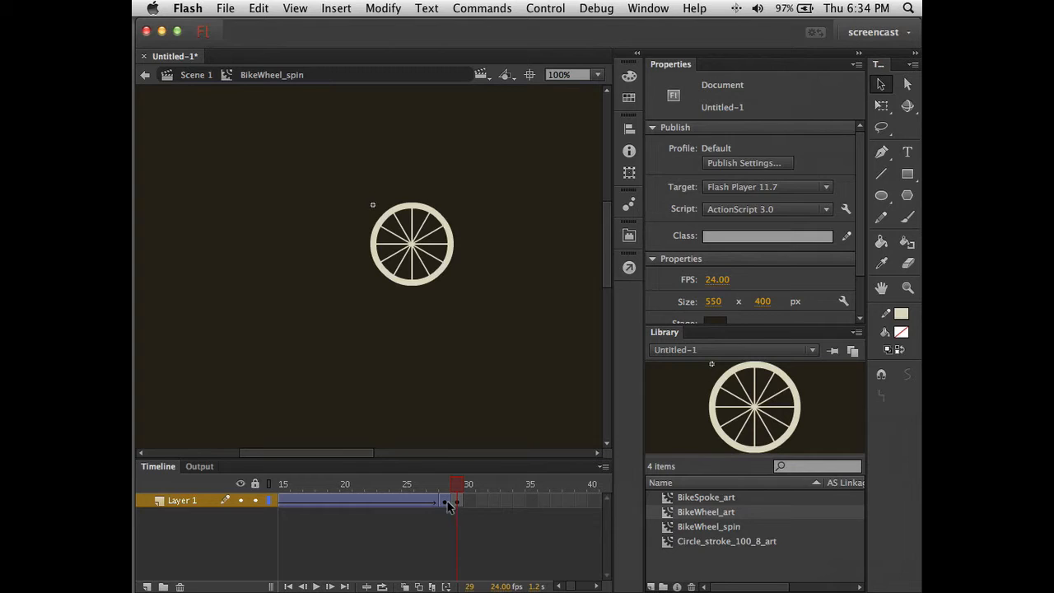
- Move the frame-29 keyframe out to frame 36 and remove the tween after frame 28
{"action": "left_click", "coordinate": [446, 502]}
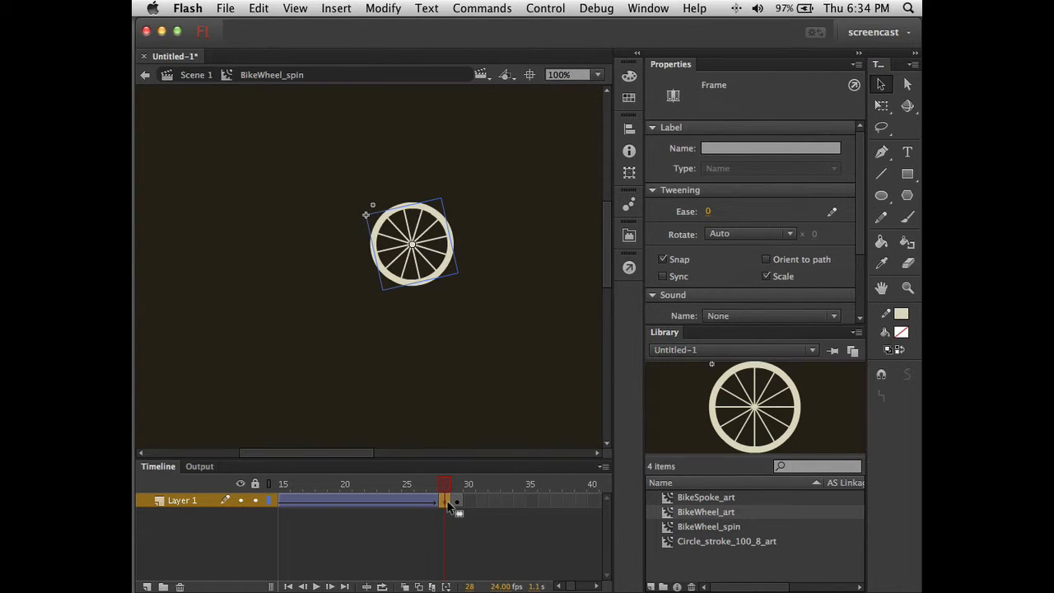
{"action": "left_click", "coordinate": [457, 501]}
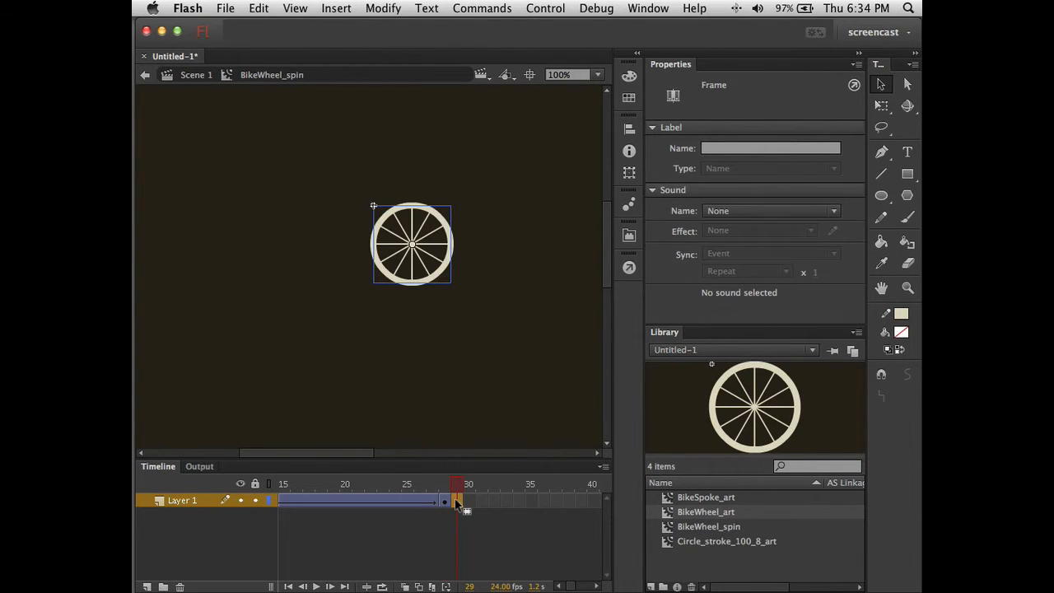
{"action": "left_click_drag", "start_coordinate": [534, 504], "coordinate": [542, 502]}
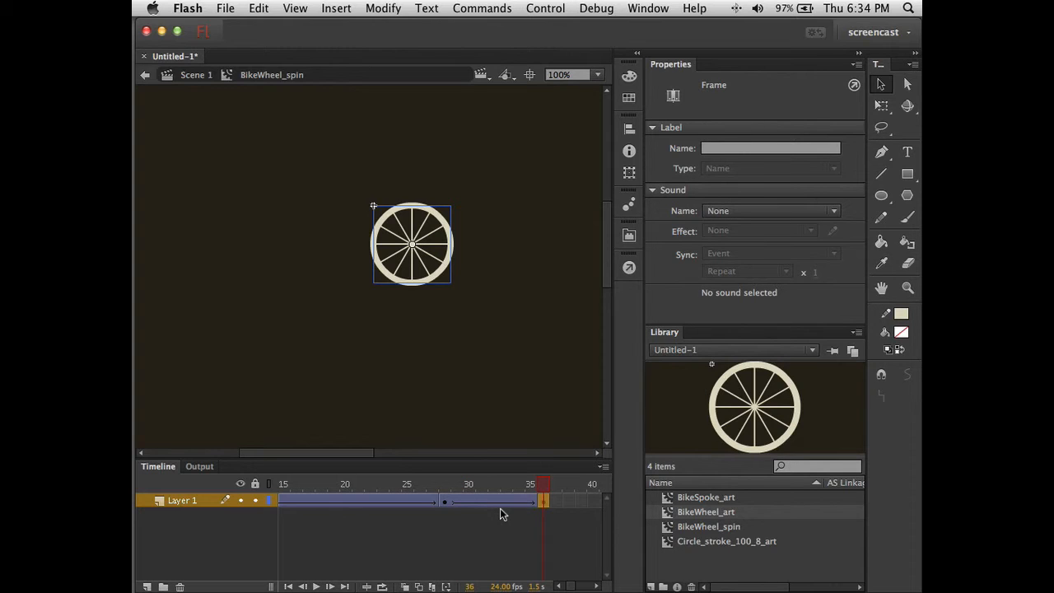
{"action": "left_click", "coordinate": [444, 503]}
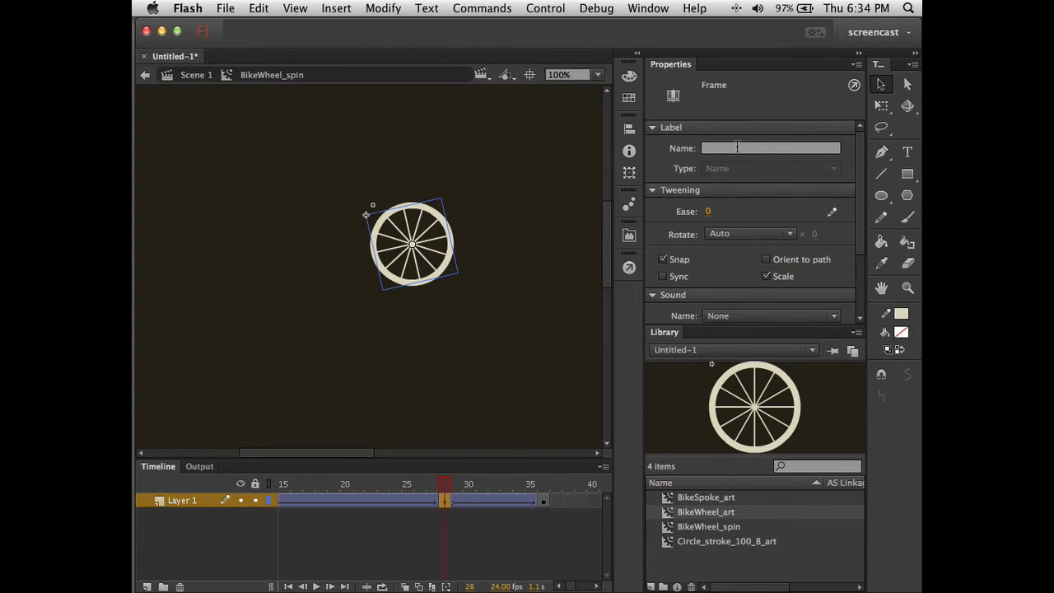
{"action": "right_click", "coordinate": [443, 502]}
{"action": "left_click", "coordinate": [504, 214]}
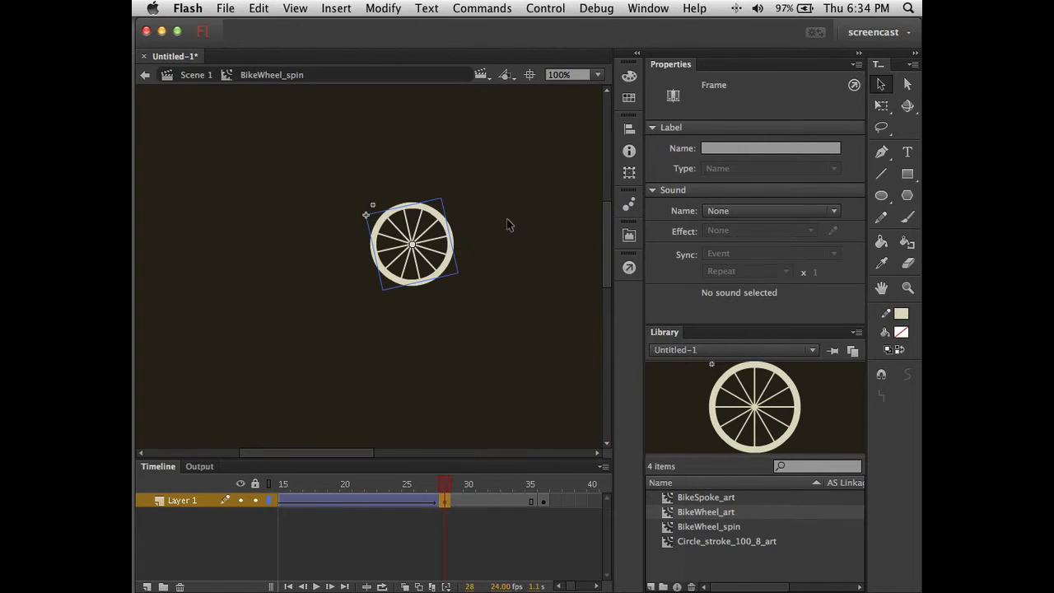
- Shift the frame-28 keyframe to frame 29, delete frames 30–36, and preview the rotation
{"action": "left_click", "coordinate": [447, 502]}
{"action": "left_click_drag", "start_coordinate": [446, 503], "coordinate": [458, 503]}
{"action": "left_click", "coordinate": [471, 503]}
{"action": "left_click", "coordinate": [544, 502]}
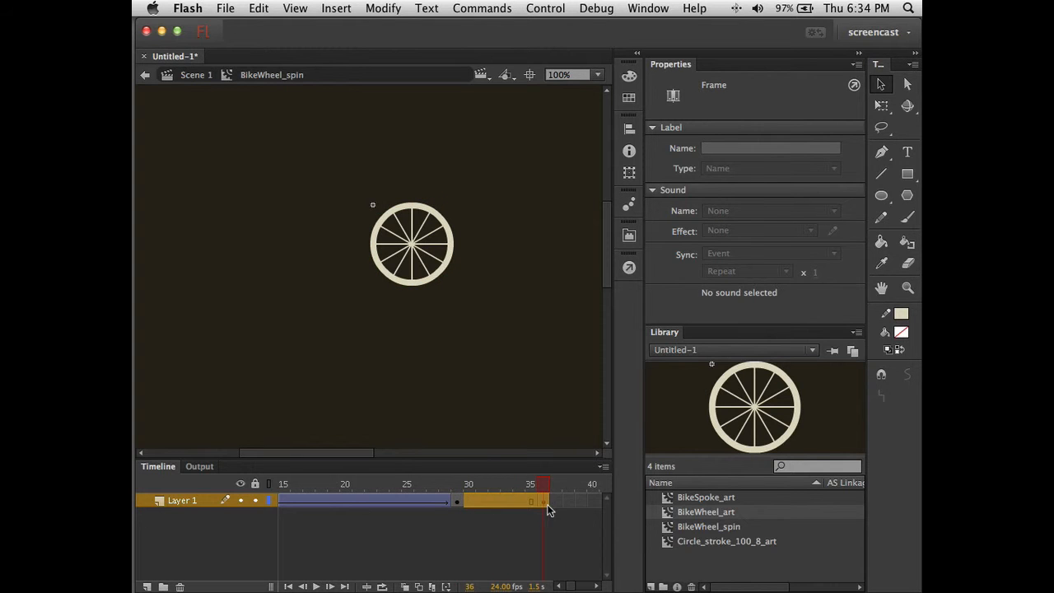
{"action": "right_click", "coordinate": [494, 502]}
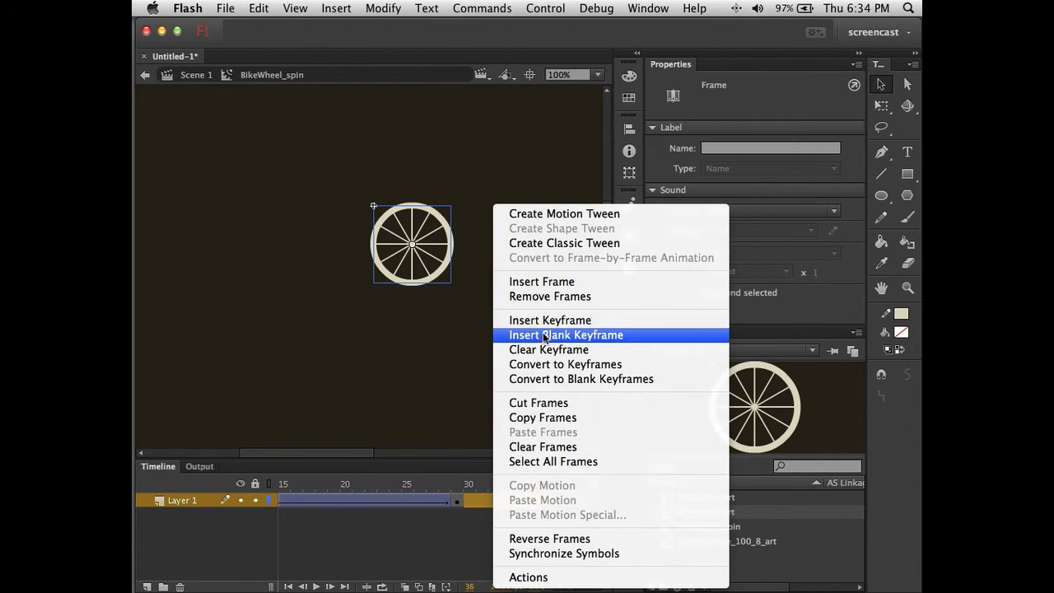
{"action": "left_click", "coordinate": [553, 298]}
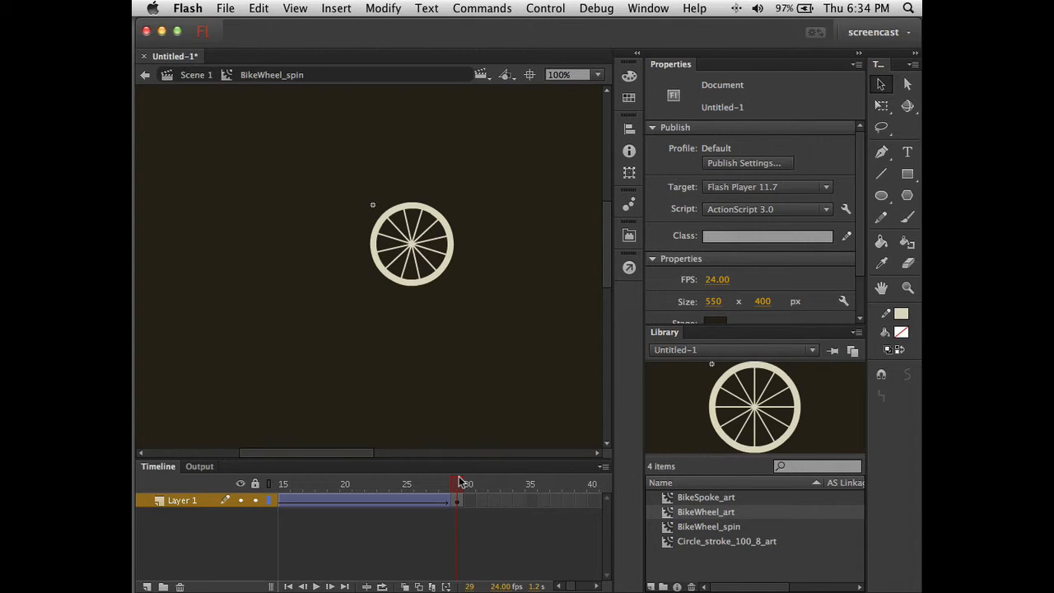
{"action": "mouse_move", "coordinate": [461, 482]}
{"action": "left_mouse_down"}
{"action": "mouse_move", "coordinate": [443, 482]}
{"action": "mouse_move", "coordinate": [454, 481]}
{"action": "left_mouse_up"}
- In Scene 1, place two BikeWheel_spin instances from the Library side by side, level
{"action": "left_click", "coordinate": [200, 76]}
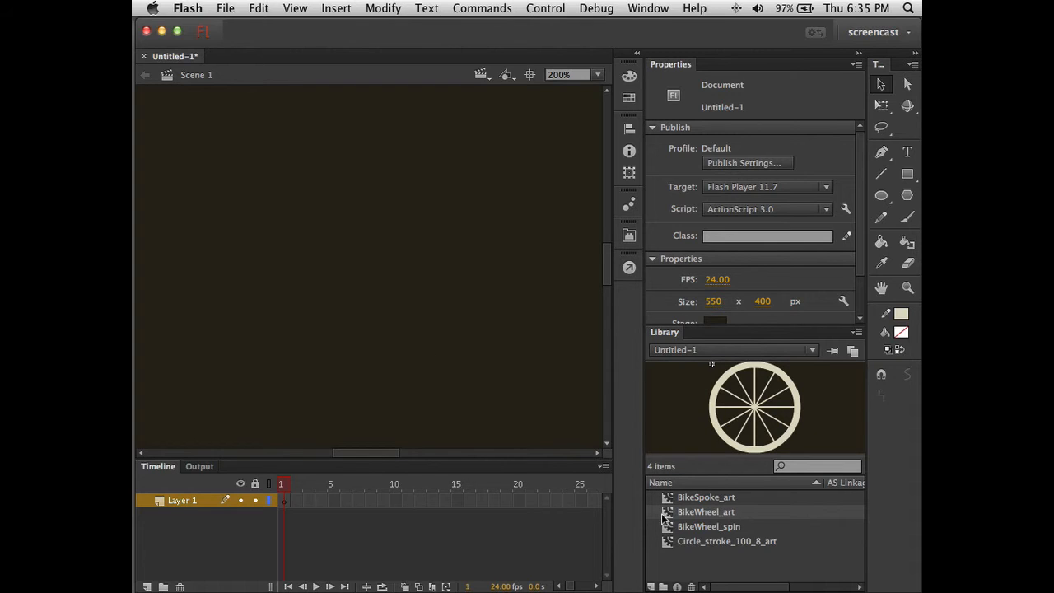
{"action": "left_click", "coordinate": [685, 528]}
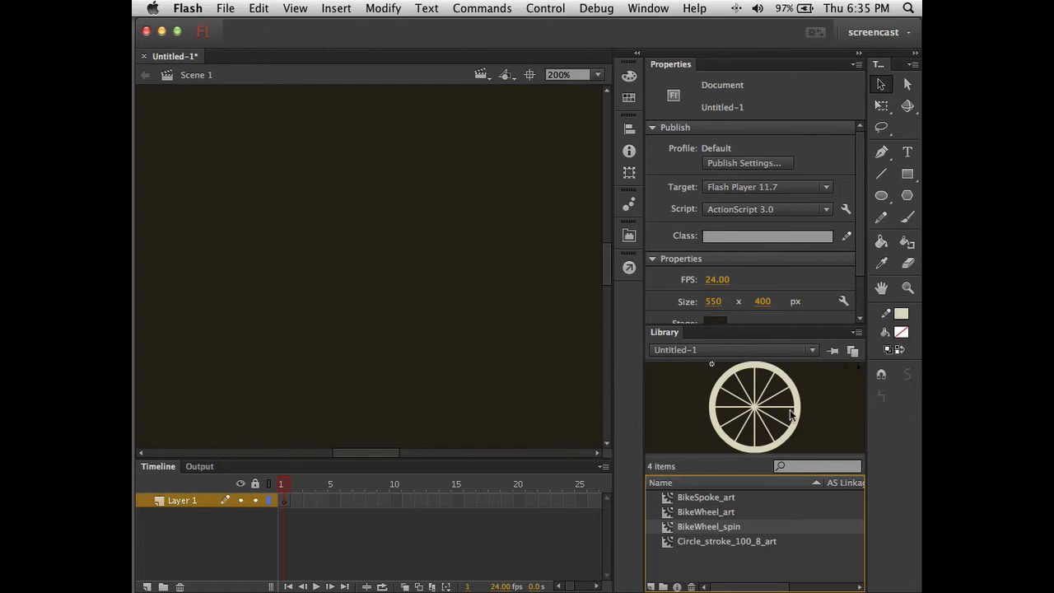
{"action": "left_click_drag", "start_coordinate": [797, 407], "coordinate": [349, 234]}
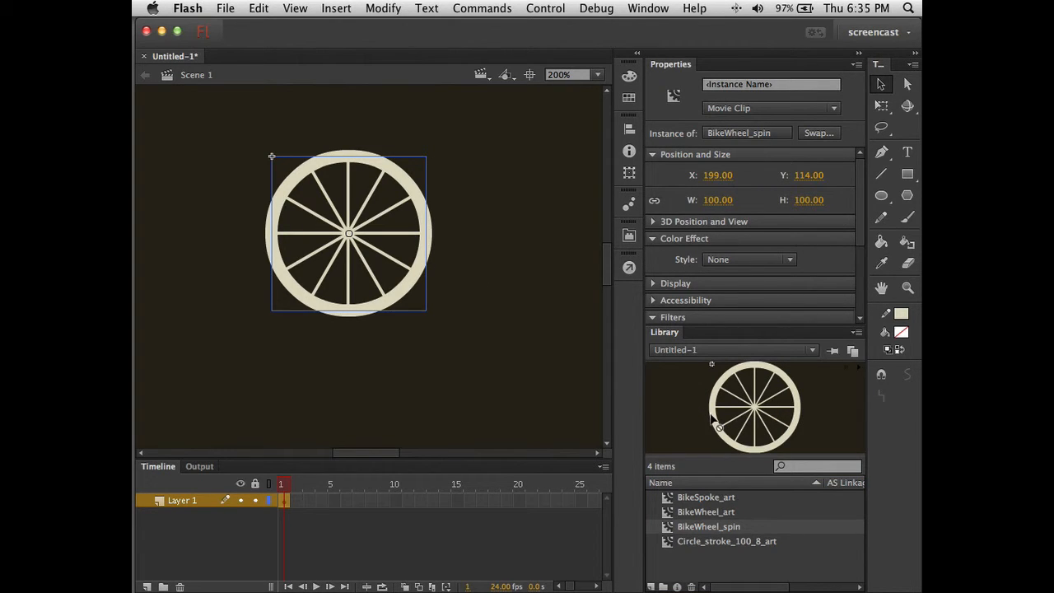
{"action": "left_click_drag", "start_coordinate": [714, 418], "coordinate": [543, 278]}
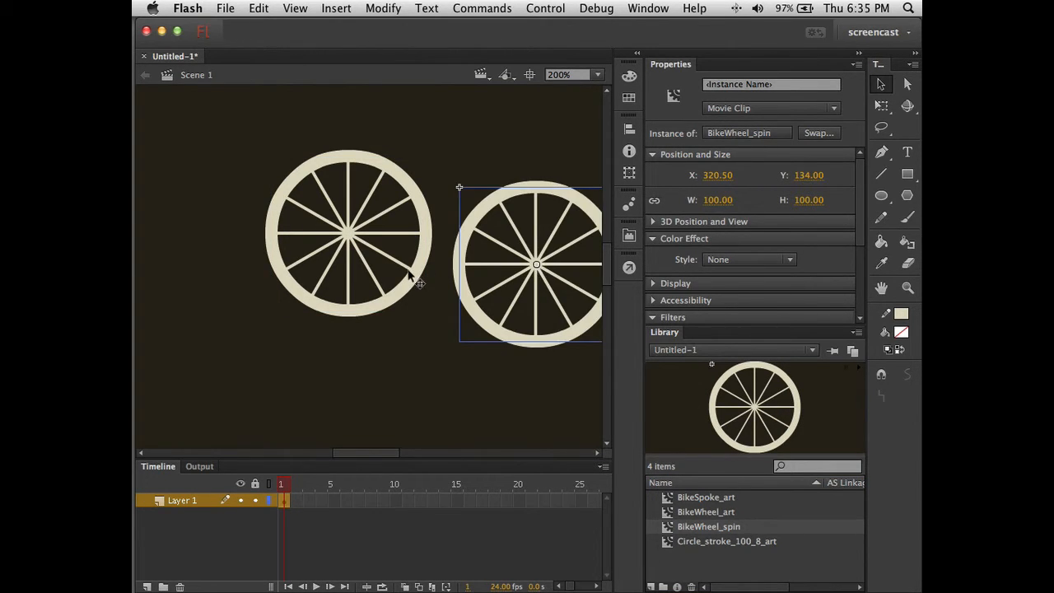
{"action": "left_click_drag", "start_coordinate": [410, 278], "coordinate": [365, 307]}
{"action": "left_click", "coordinate": [446, 378]}
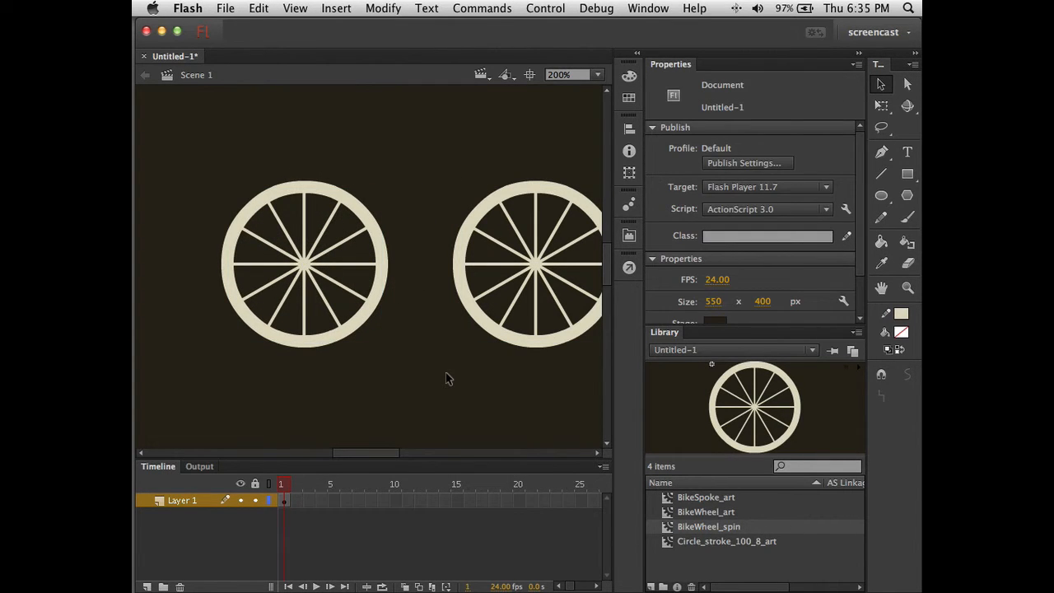
- Test the movie with Cmd+Enter, then reopen the left wheel's BikeWheel_spin symbol for editing
{"action": "key", "text": "super+Return"}
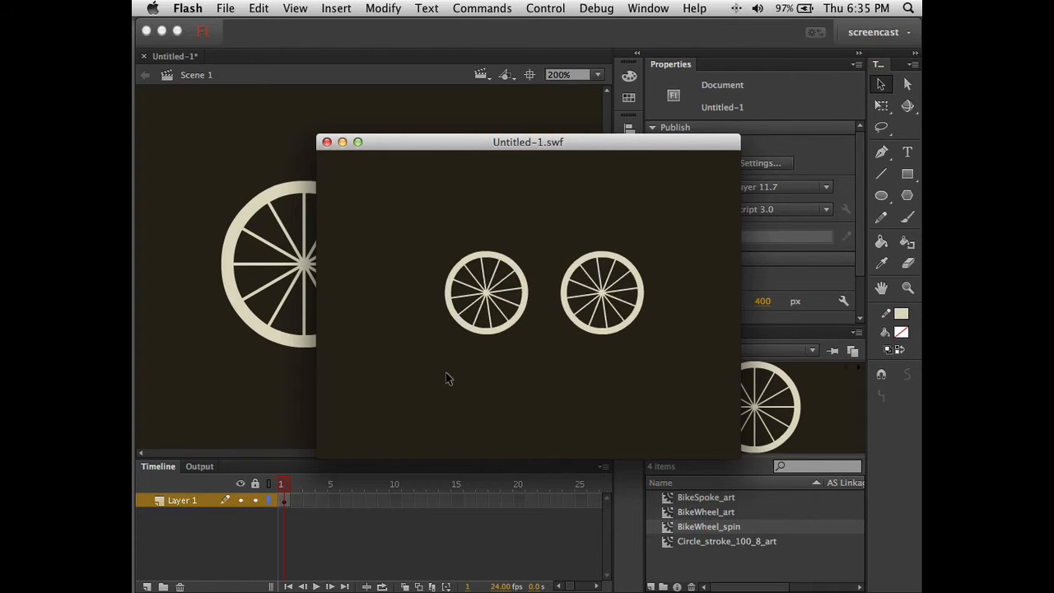
{"action": "left_click", "coordinate": [327, 143]}
{"action": "double_click", "coordinate": [375, 235]}
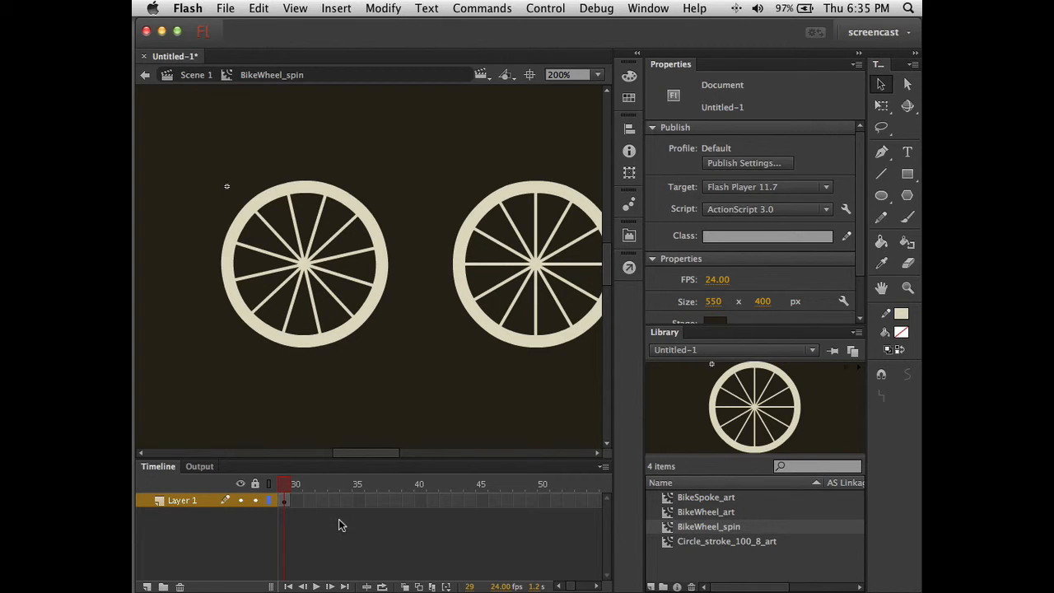
{"action": "scroll", "coordinate": [342, 525], "scroll_direction": "right", "scroll_amount": 3}
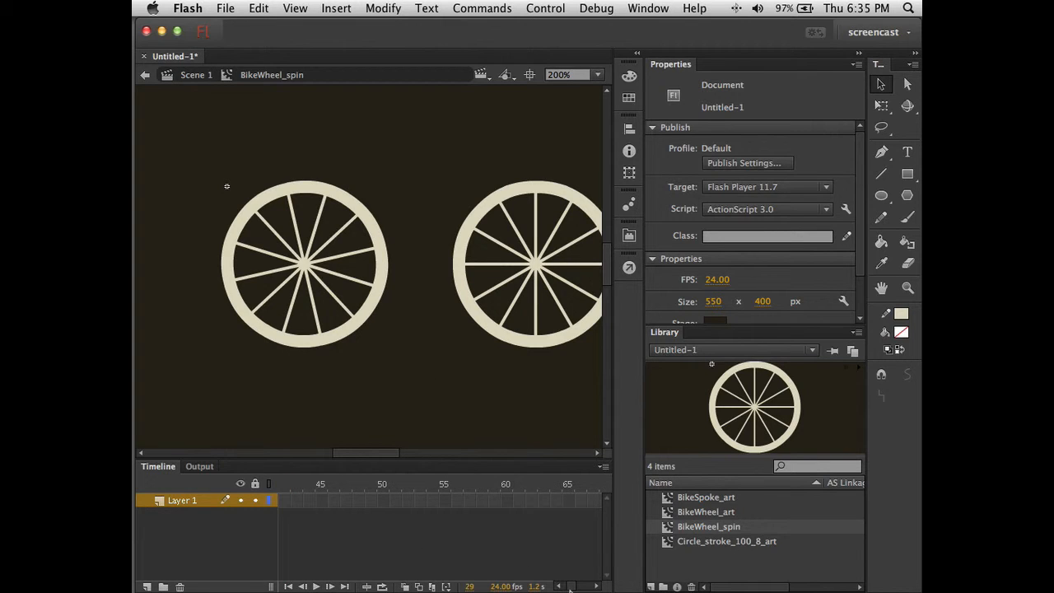
- Scrub the BikeWheel_spin tween back to frame 1, narrowing the layer list to show more frames
{"action": "scroll", "coordinate": [573, 585], "scroll_direction": "left", "scroll_amount": 6}
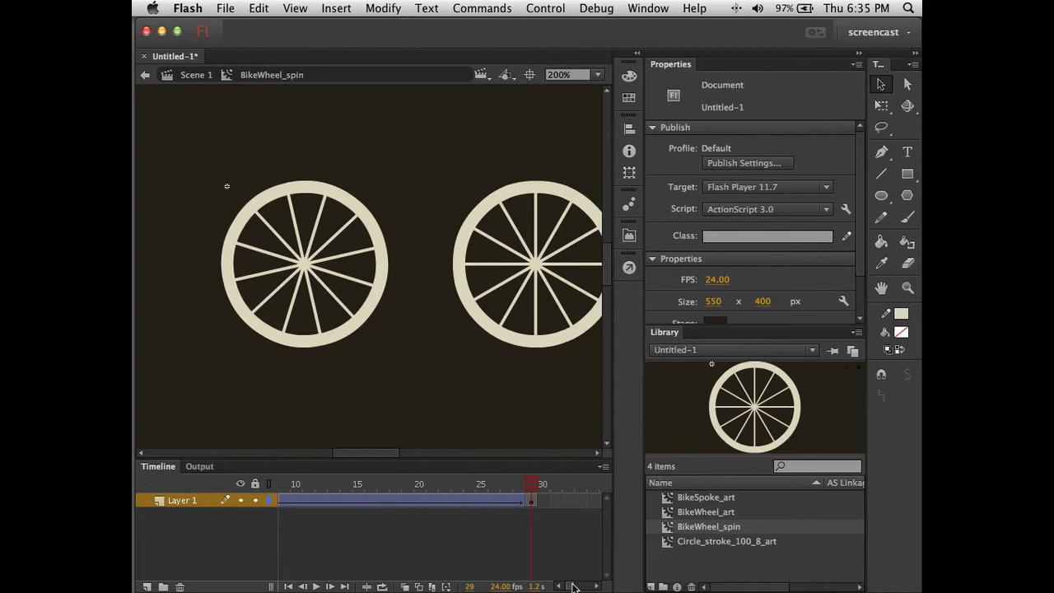
{"action": "left_click", "coordinate": [382, 500]}
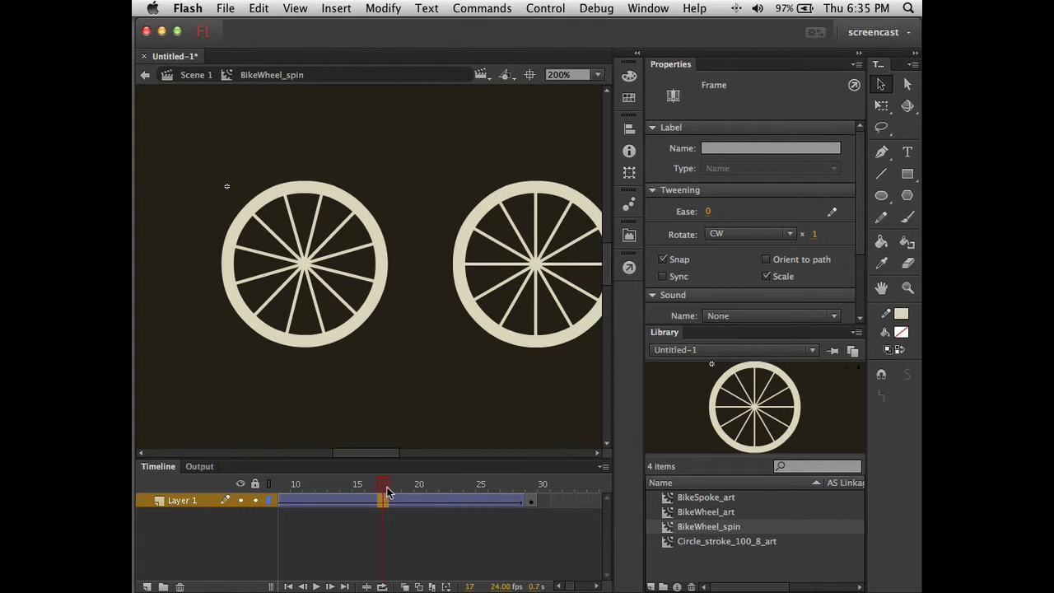
{"action": "left_click_drag", "start_coordinate": [384, 488], "coordinate": [520, 492]}
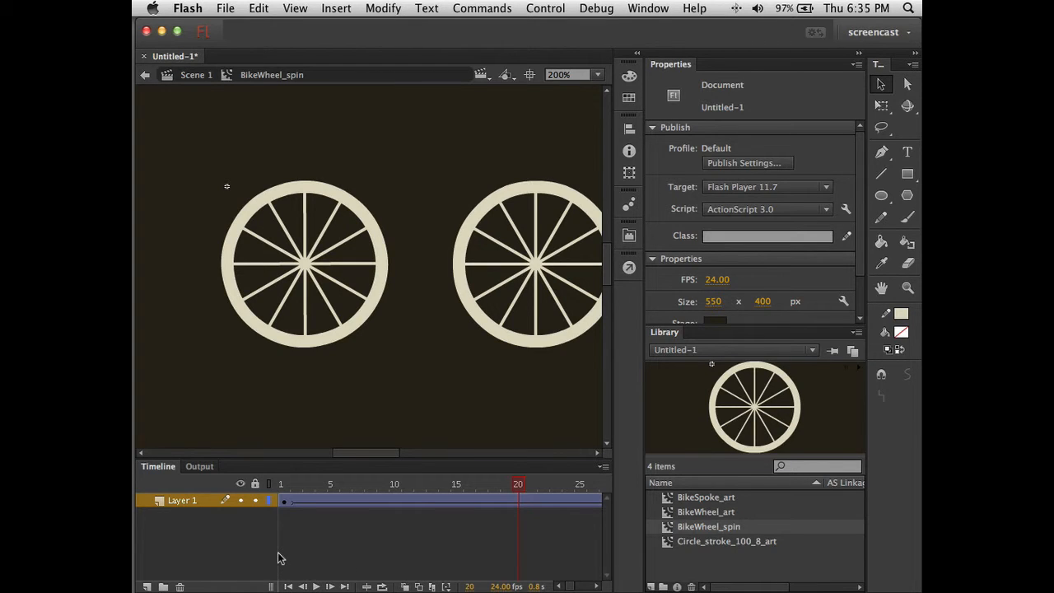
{"action": "left_click_drag", "start_coordinate": [276, 552], "coordinate": [225, 553]}
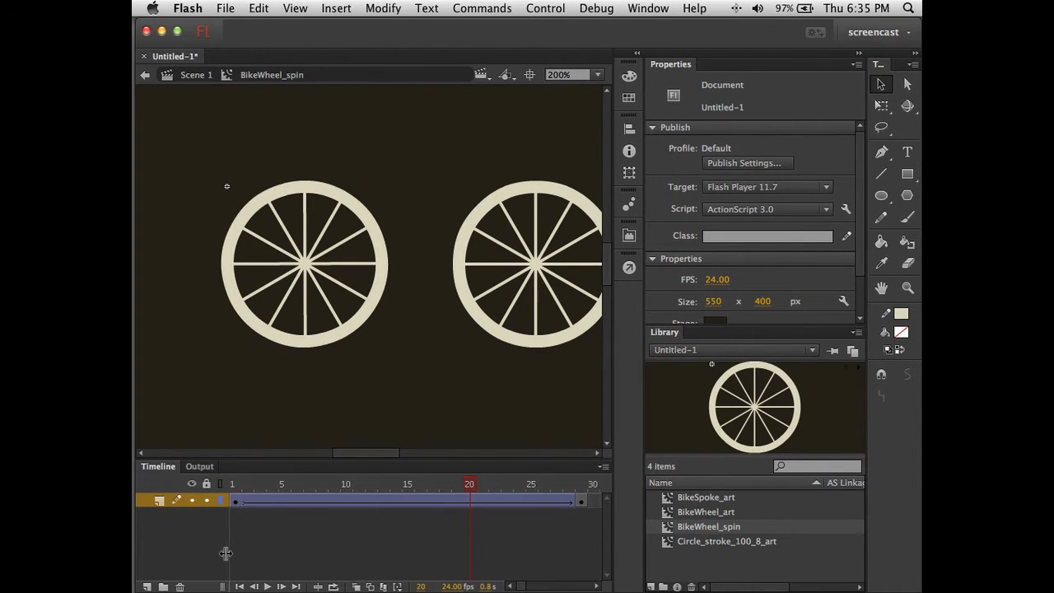
{"action": "left_click_drag", "start_coordinate": [467, 485], "coordinate": [231, 486]}
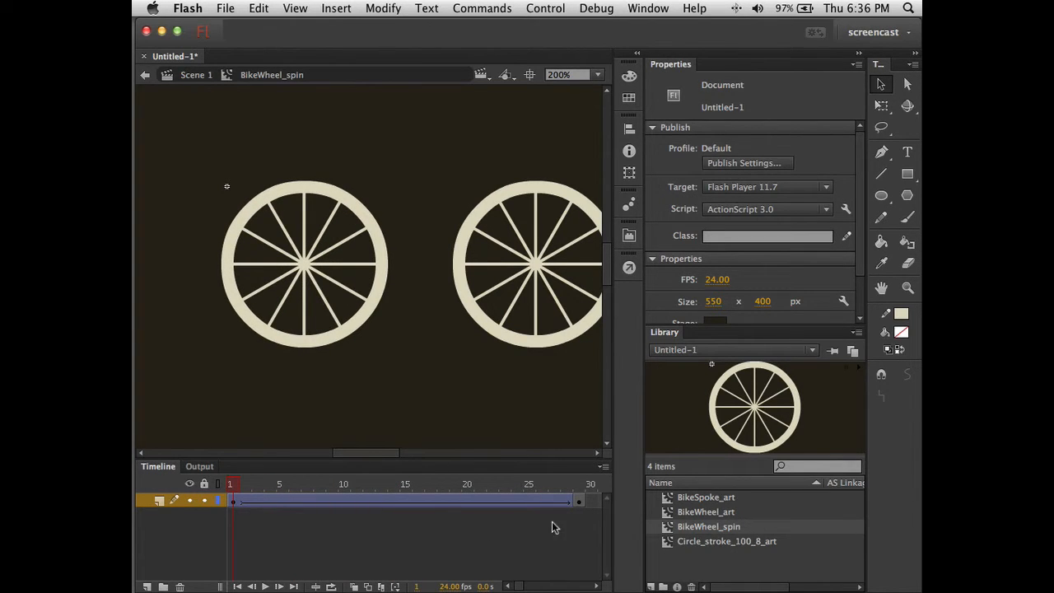
- Set the spin tween's clockwise rotation count to 0 and preview the motion from frame 1
{"action": "left_click", "coordinate": [579, 501]}
{"action": "left_click", "coordinate": [418, 501]}
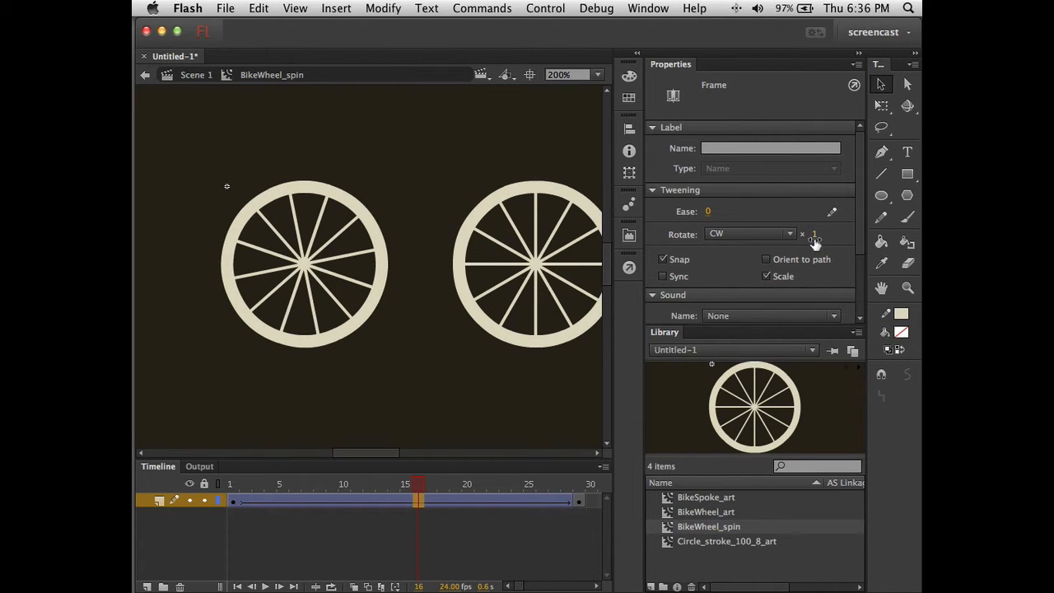
{"action": "left_click", "coordinate": [814, 239]}
{"action": "type", "text": "0"}
{"action": "key", "text": "Return"}
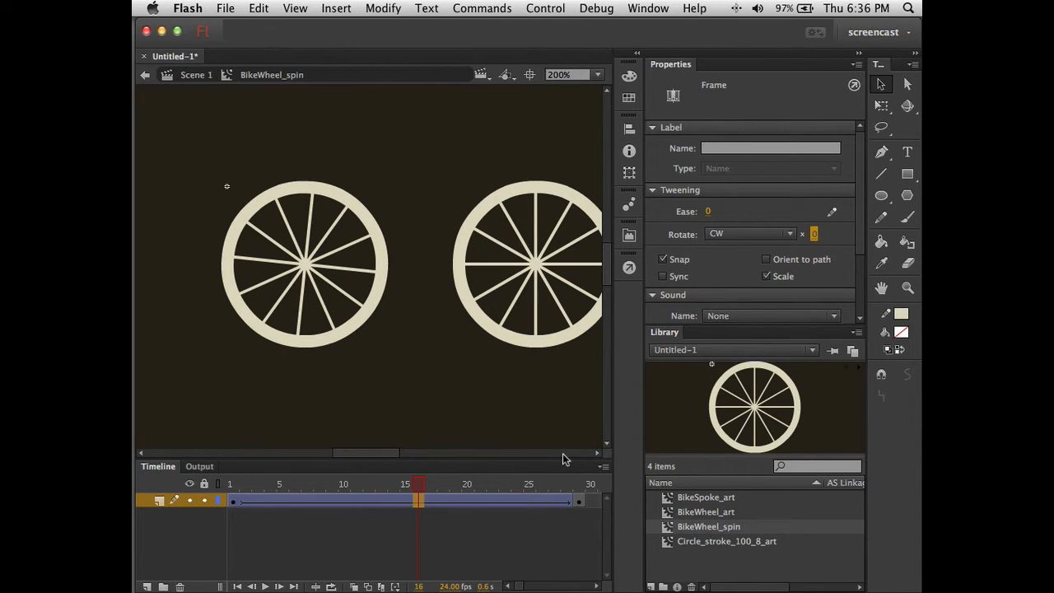
{"action": "left_click", "coordinate": [234, 486]}
{"action": "mouse_move", "coordinate": [235, 486]}
{"action": "left_mouse_down"}
{"action": "mouse_move", "coordinate": [572, 499]}
{"action": "mouse_move", "coordinate": [370, 478]}
{"action": "mouse_move", "coordinate": [237, 485]}
{"action": "left_mouse_up"}
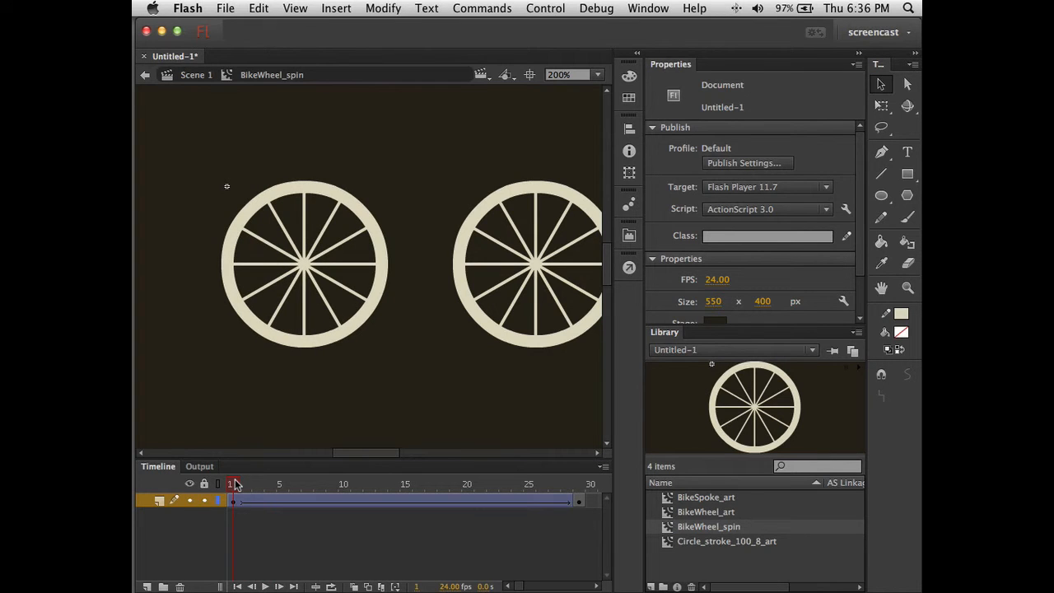
- Open the left wheel's BikeWheel_art and select its horizontal spoke instance
{"action": "left_click", "coordinate": [384, 289]}
{"action": "double_click", "coordinate": [383, 286]}
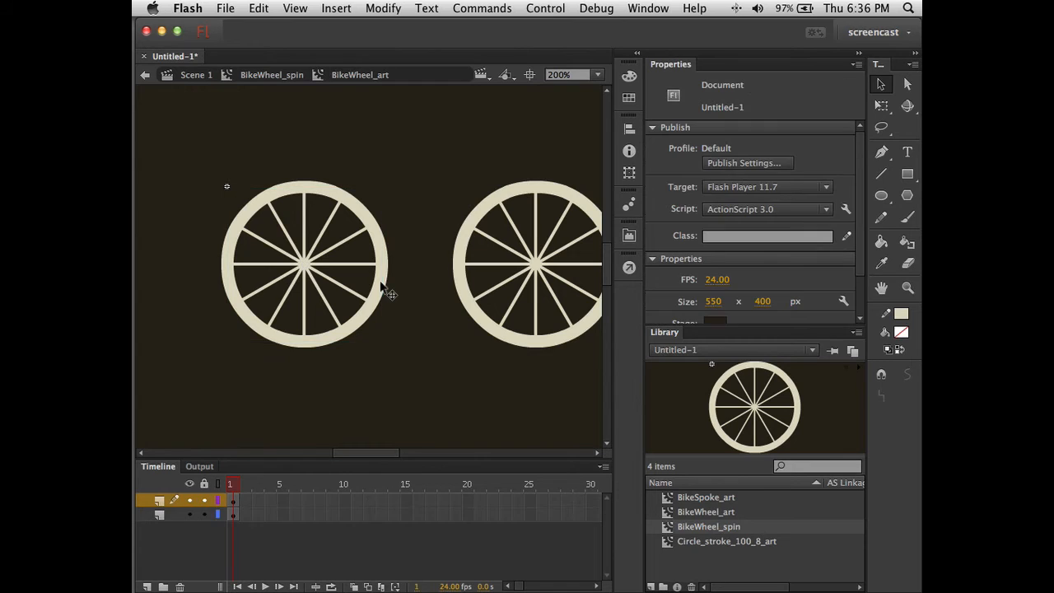
{"action": "left_click", "coordinate": [363, 265]}
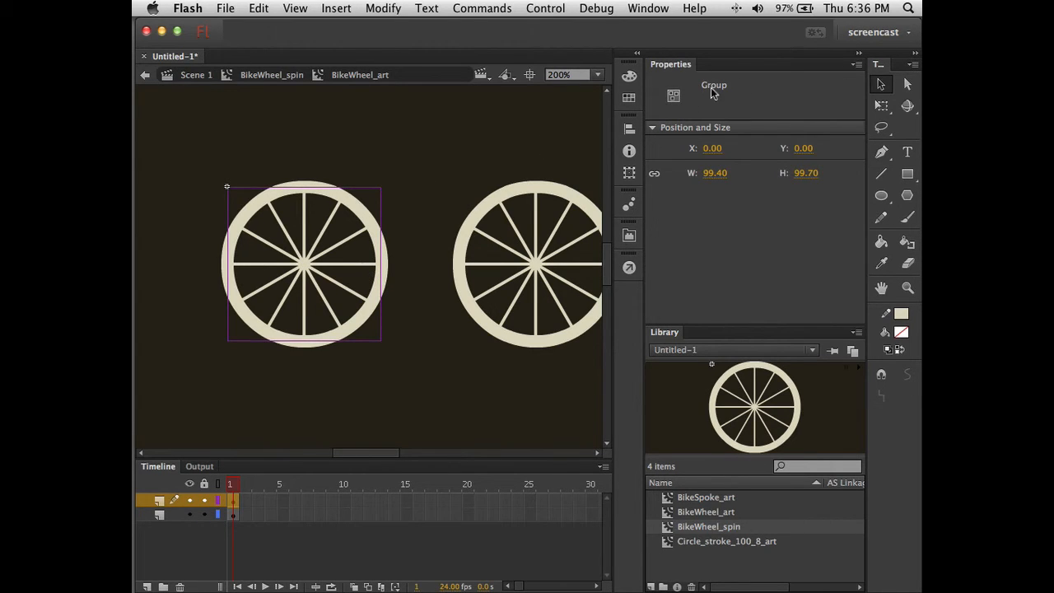
{"action": "left_click", "coordinate": [313, 335]}
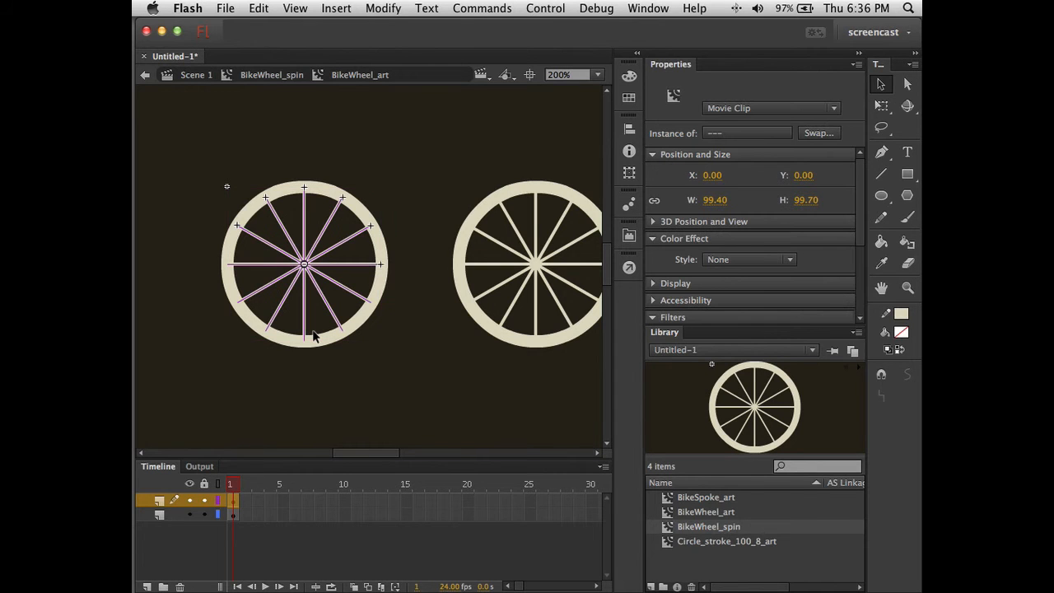
{"action": "left_click", "coordinate": [337, 422]}
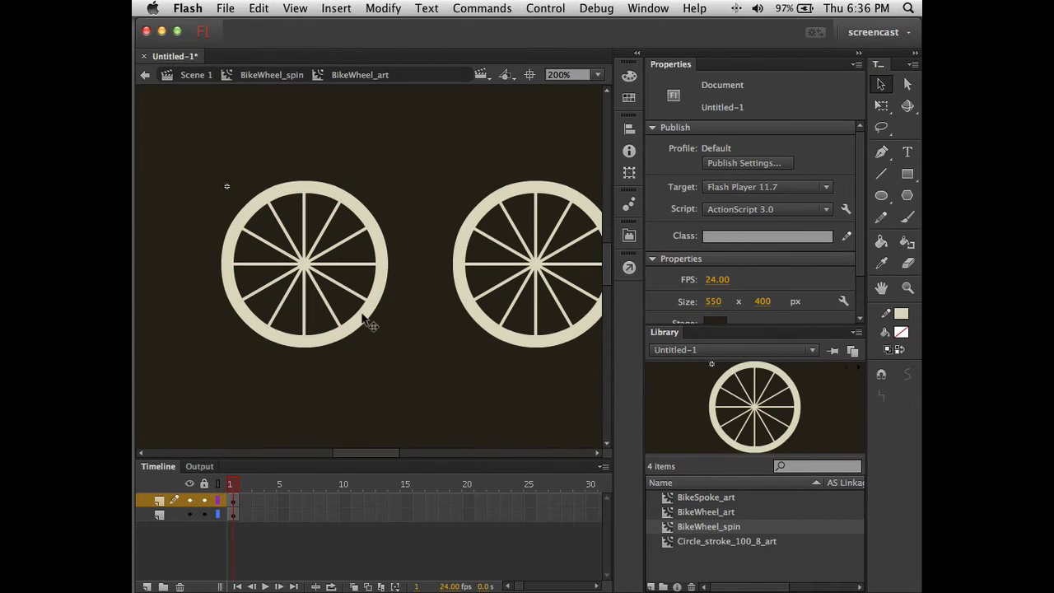
{"action": "left_click", "coordinate": [356, 265]}
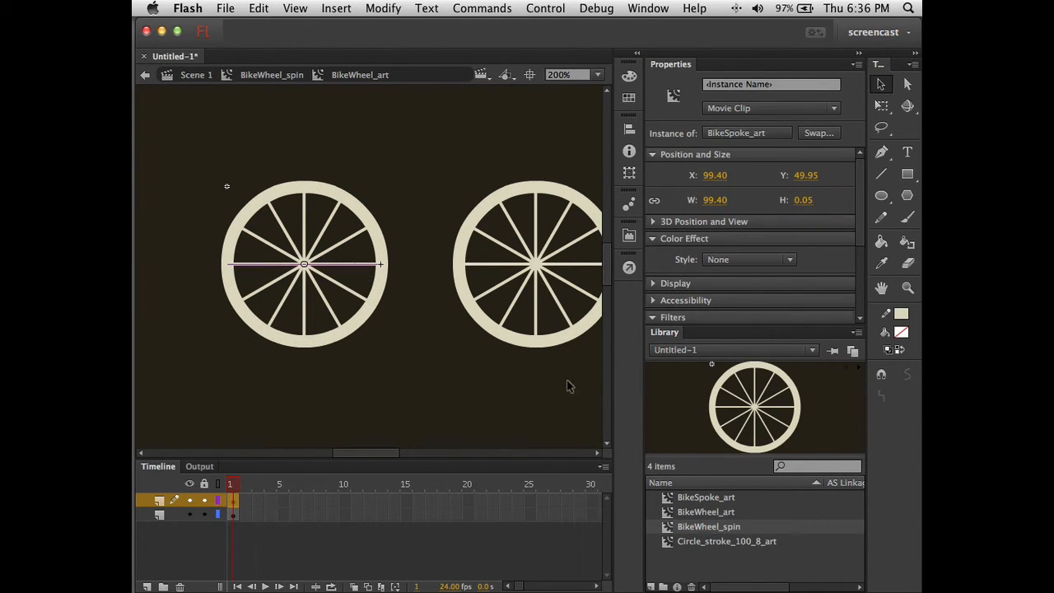
- Give the horizontal spoke a magenta Tint colour effect and return to BikeWheel_spin
{"action": "left_click", "coordinate": [737, 260]}
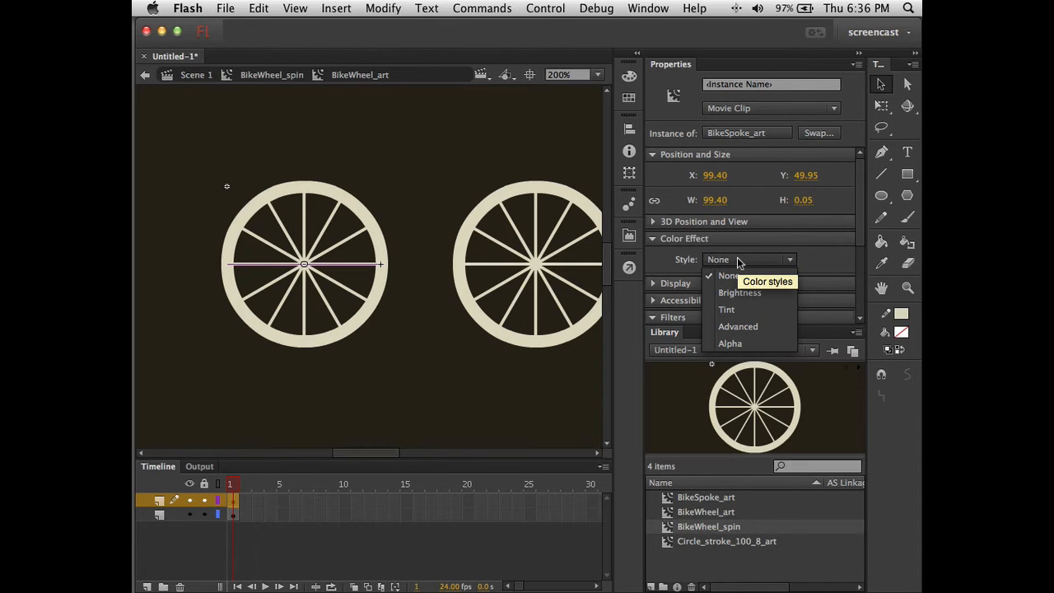
{"action": "left_click", "coordinate": [739, 310]}
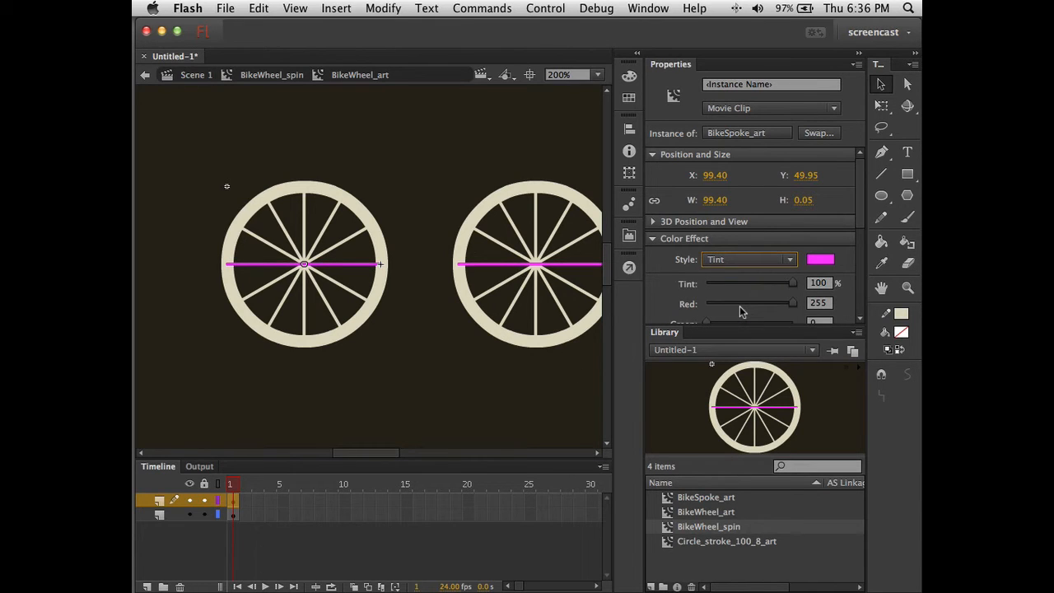
{"action": "left_click", "coordinate": [421, 384]}
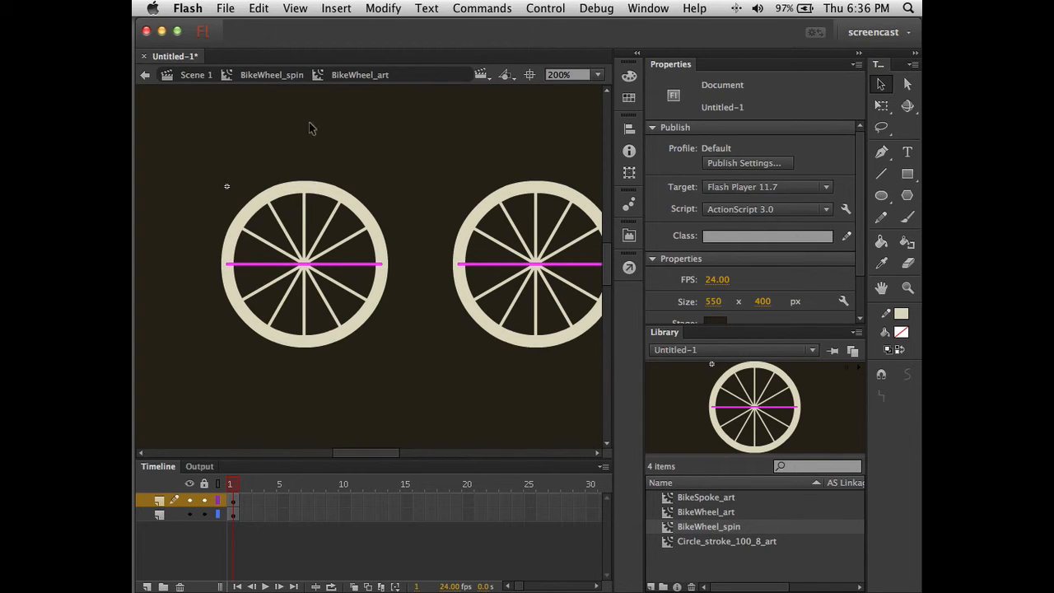
{"action": "left_click", "coordinate": [283, 78]}
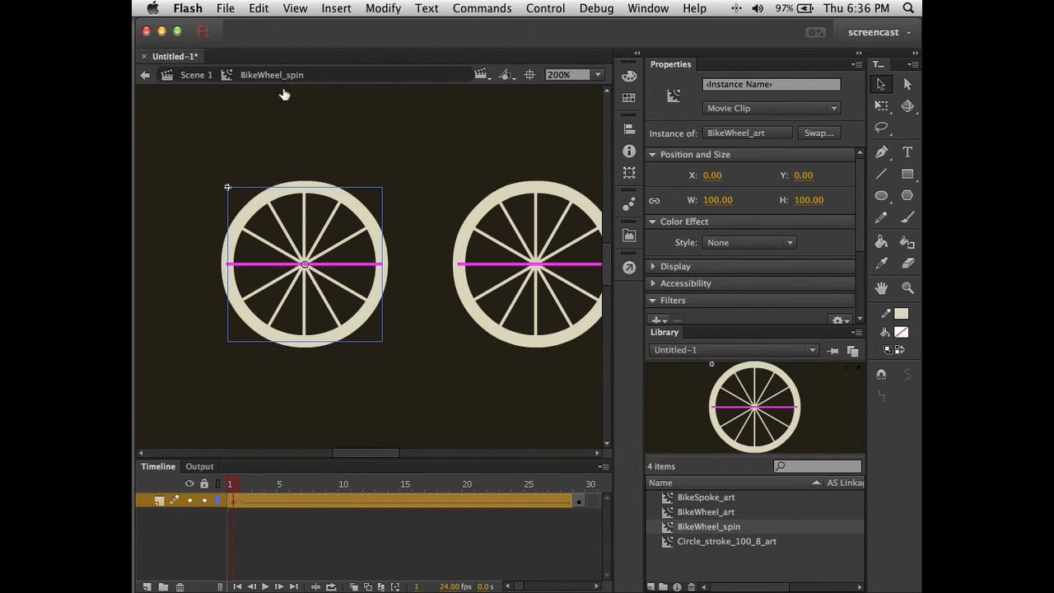
{"action": "left_click", "coordinate": [279, 418]}
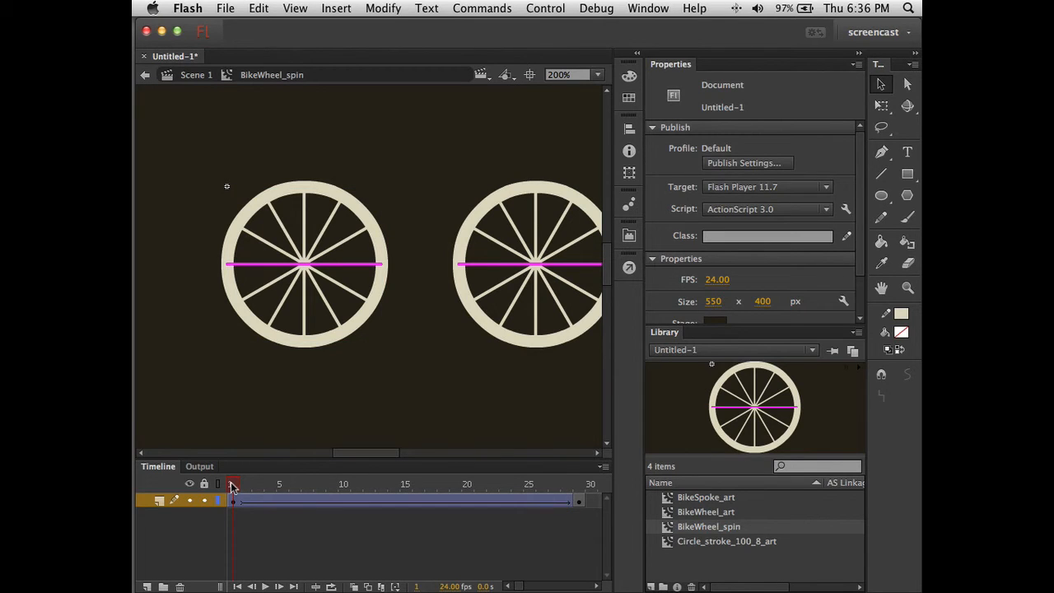
{"action": "left_click_drag", "start_coordinate": [239, 487], "coordinate": [602, 494]}
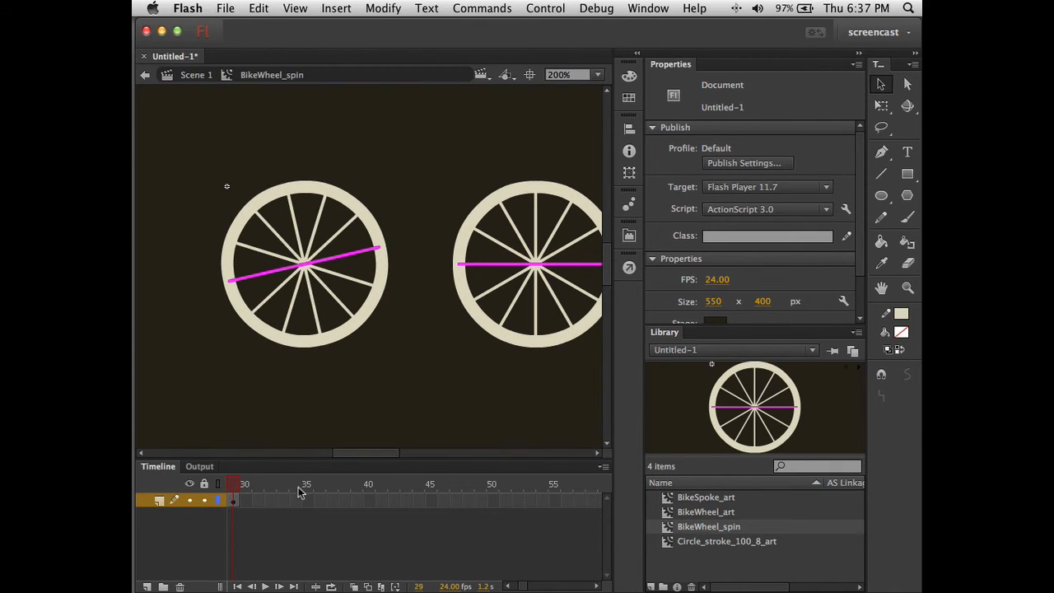
{"action": "scroll", "coordinate": [281, 525], "scroll_direction": "left", "scroll_amount": 5}
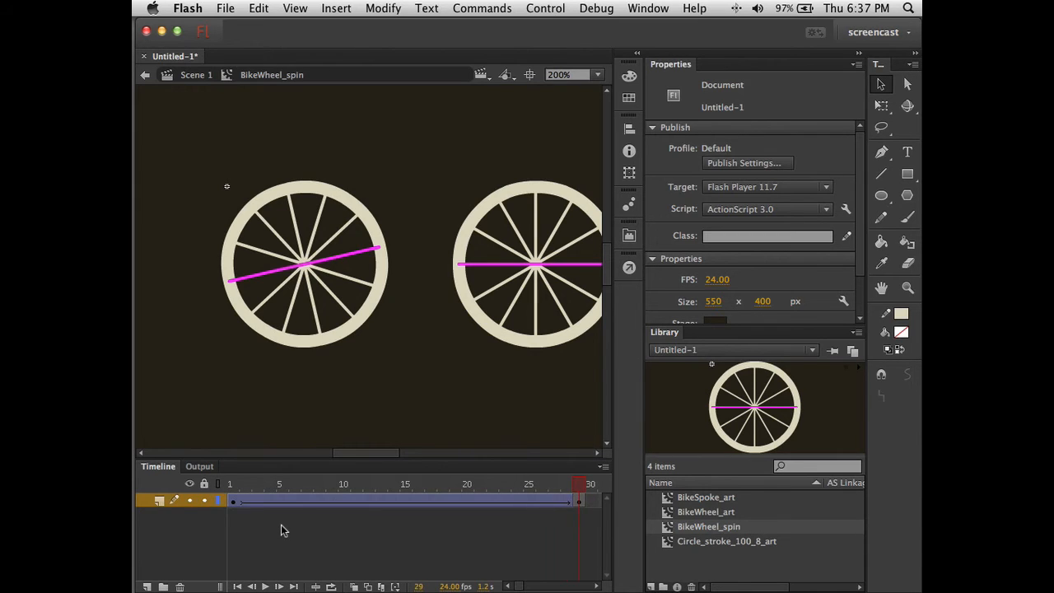
{"action": "left_click", "coordinate": [234, 502]}
{"action": "left_click", "coordinate": [318, 416]}
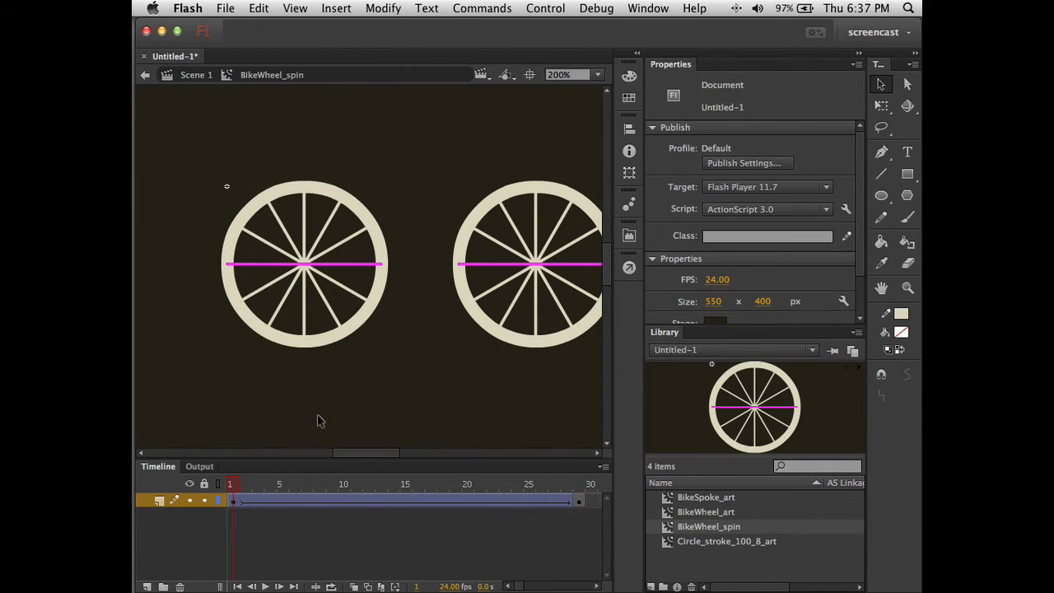
{"action": "key", "text": "super+Return"}
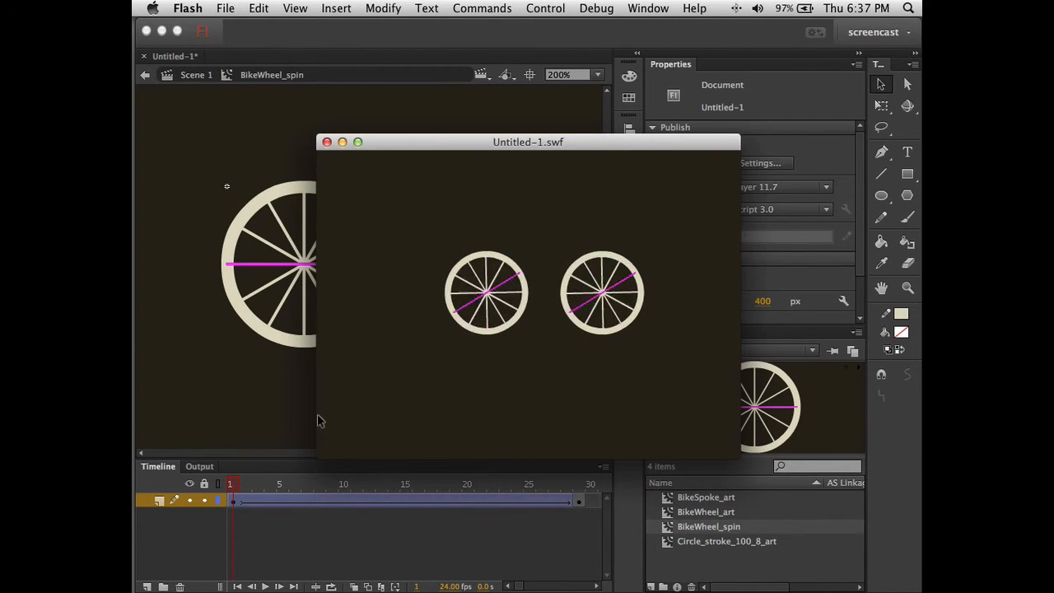
{"action": "left_click", "coordinate": [326, 142]}
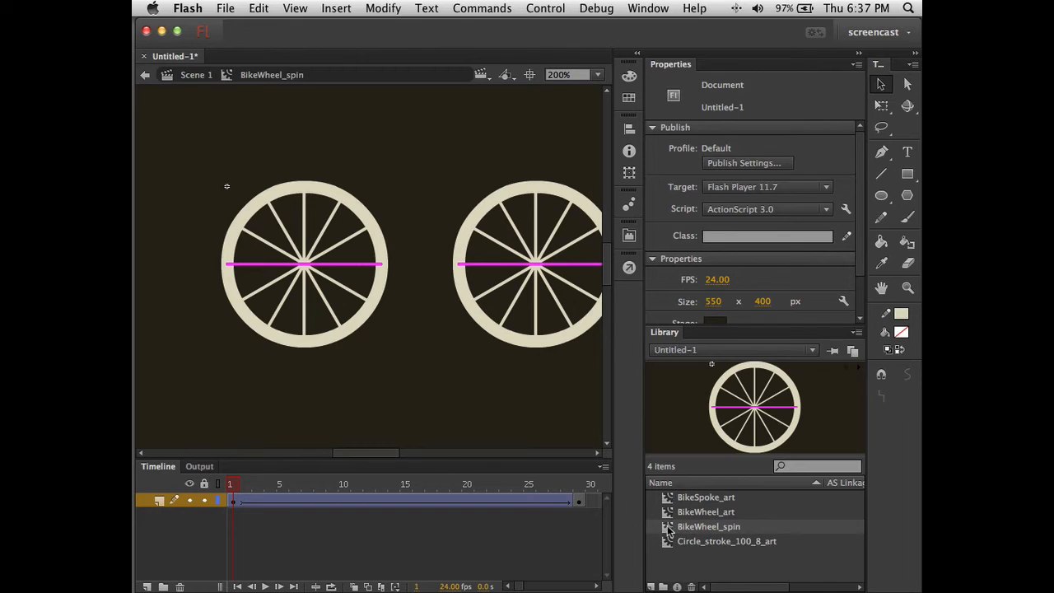
- Zoom the stage to 100% and set the timeline to Normal frame width
{"action": "key", "text": "super+1"}
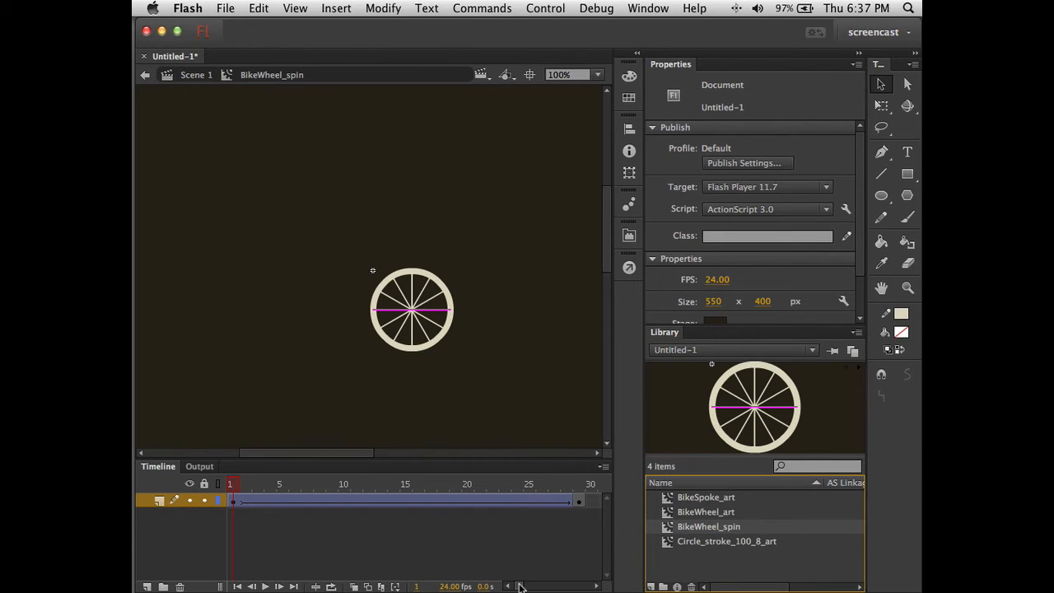
{"action": "left_click", "coordinate": [605, 467]}
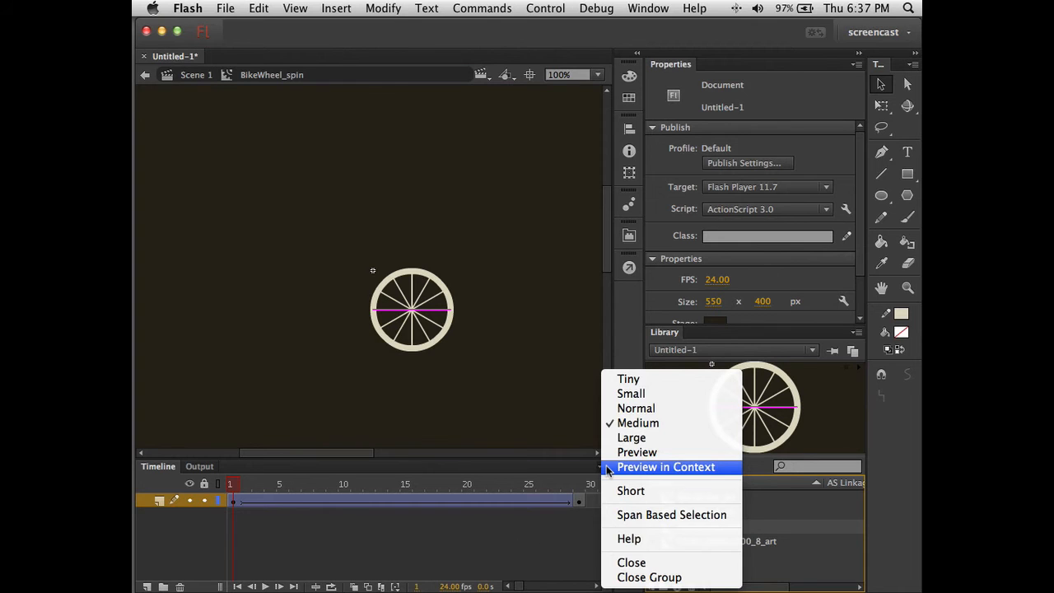
{"action": "left_click", "coordinate": [628, 409]}
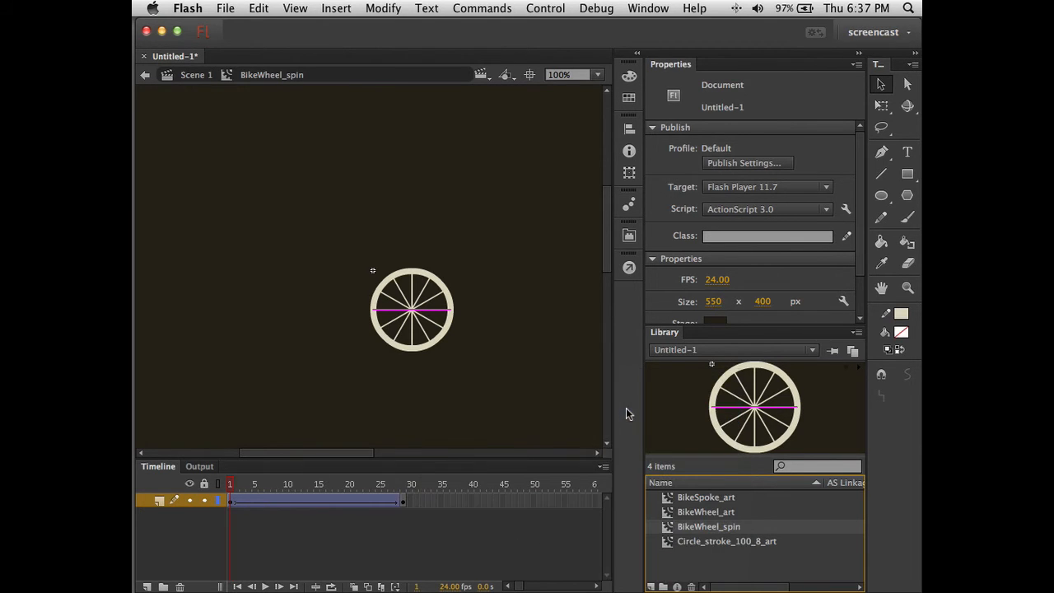
- Extend the spin tween from frame 29 to frame 48 and test the movie
{"action": "left_click", "coordinate": [402, 500]}
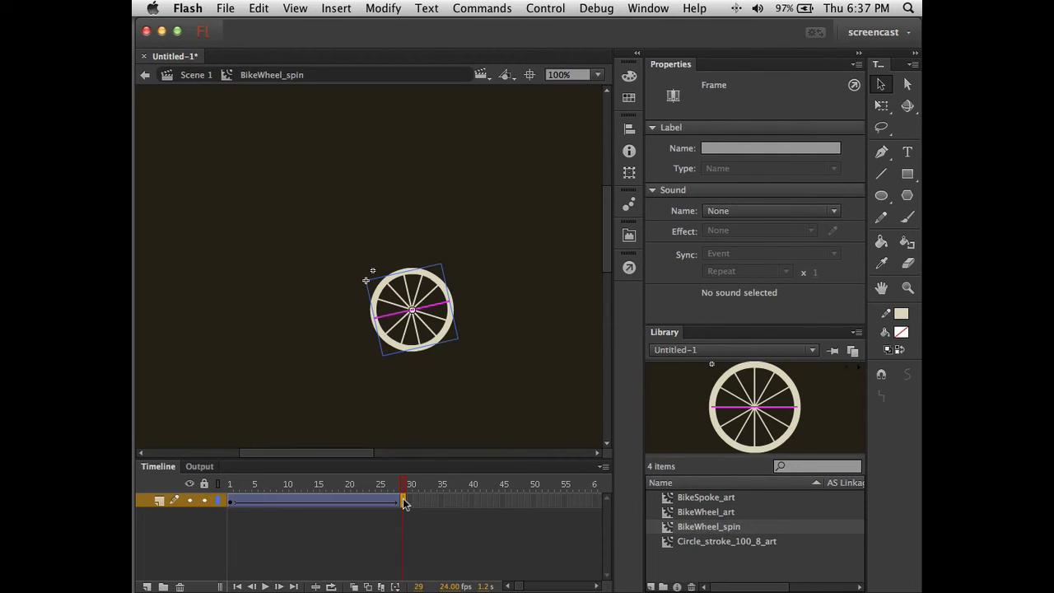
{"action": "left_click_drag", "start_coordinate": [460, 502], "coordinate": [504, 499]}
{"action": "left_click", "coordinate": [521, 500]}
{"action": "key", "text": "F5"}
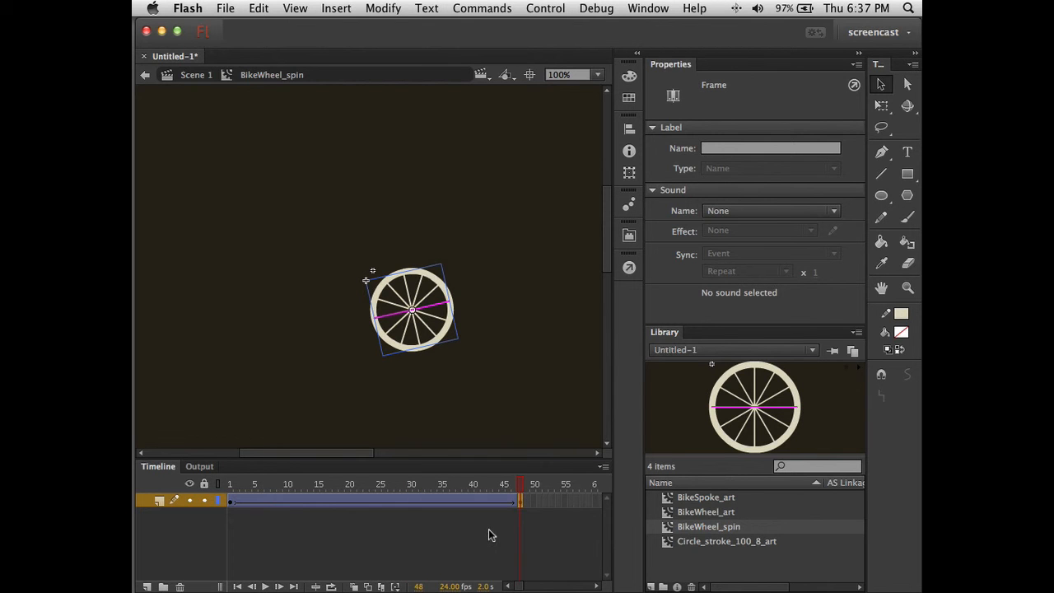
{"action": "key", "text": "super+Return"}
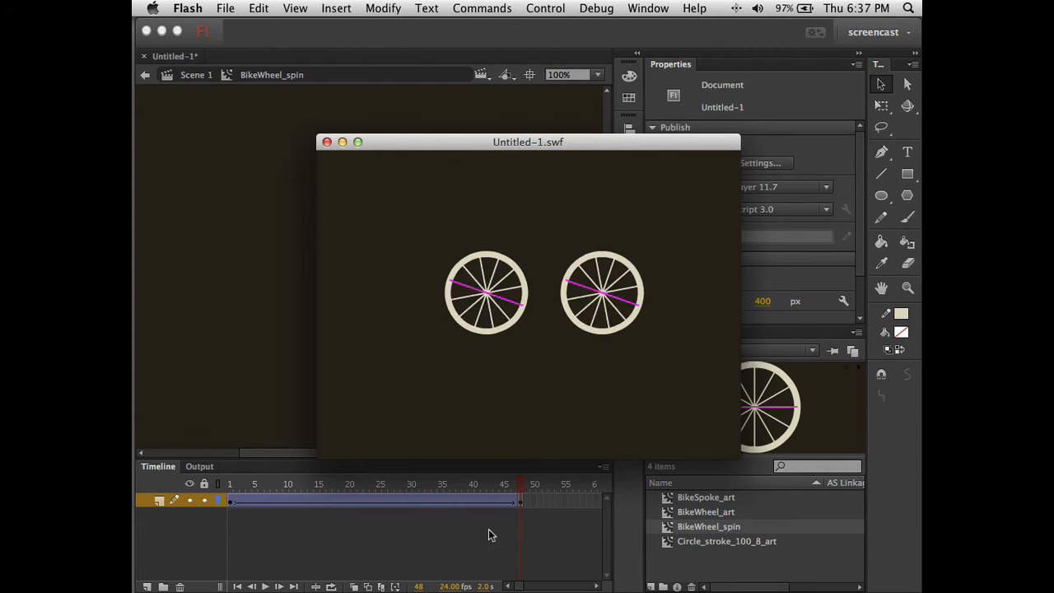
- Close the test movie, return to Scene 1, and select the right wheel instance
{"action": "left_click", "coordinate": [327, 143]}
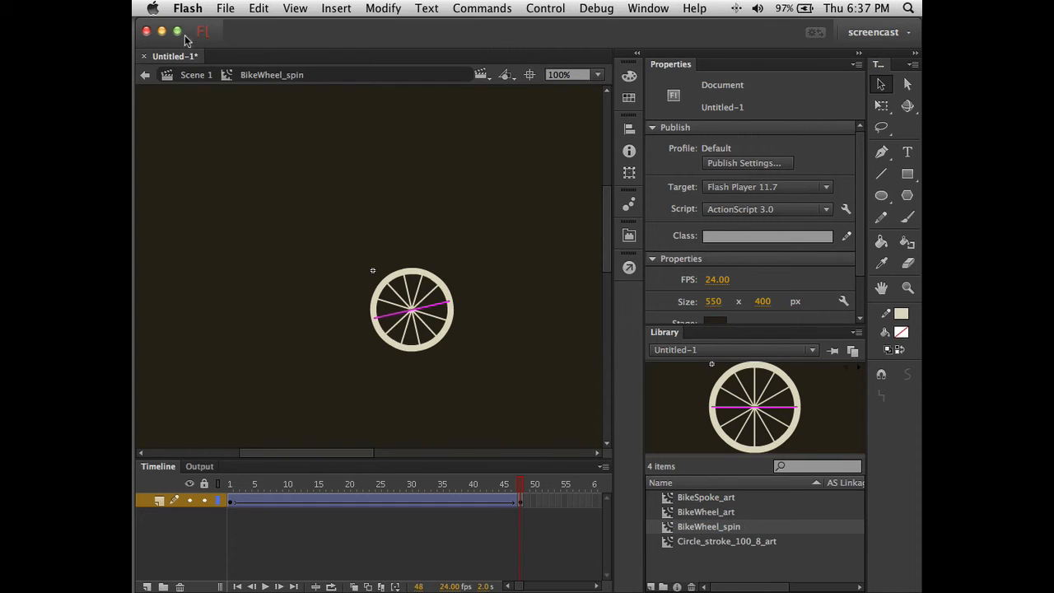
{"action": "left_click", "coordinate": [191, 76]}
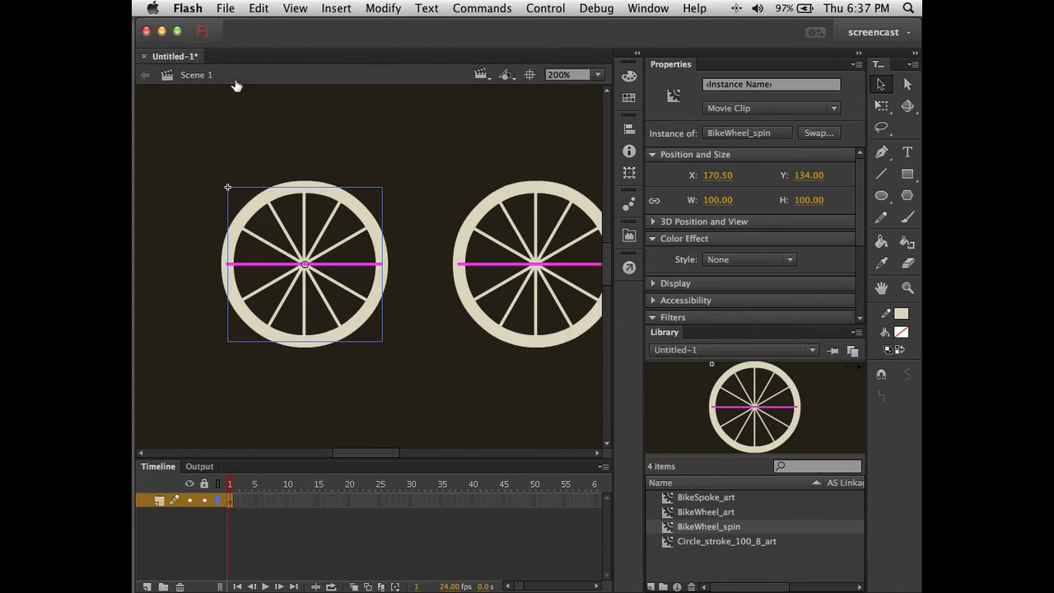
{"action": "left_click", "coordinate": [427, 354]}
{"action": "left_click", "coordinate": [475, 308]}
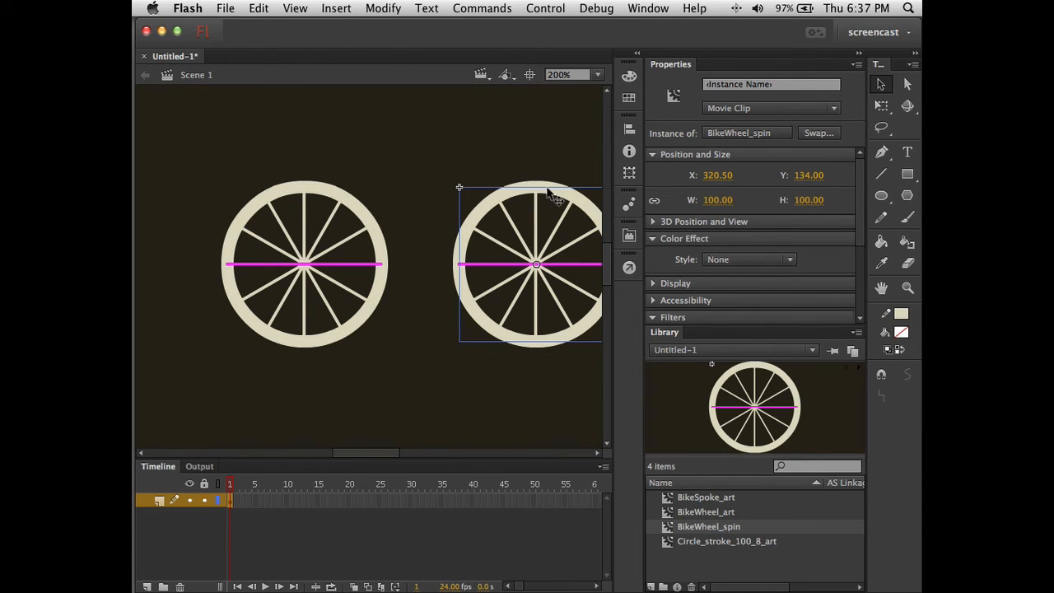
- Make the right wheel a Graphic with Single Frame looping and test with Cmd+Enter
{"action": "left_click", "coordinate": [746, 108]}
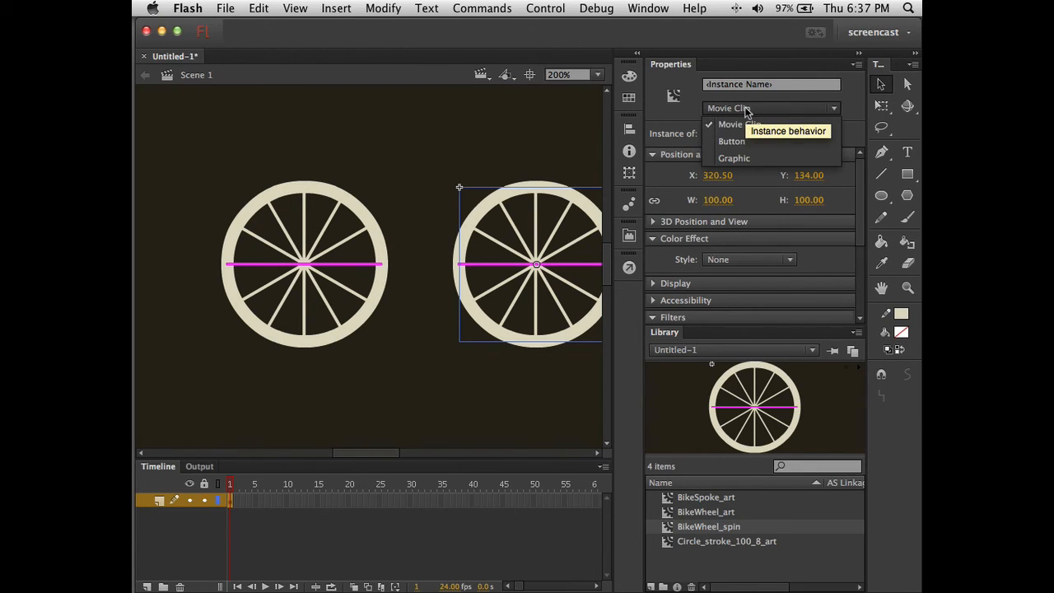
{"action": "left_click", "coordinate": [740, 159]}
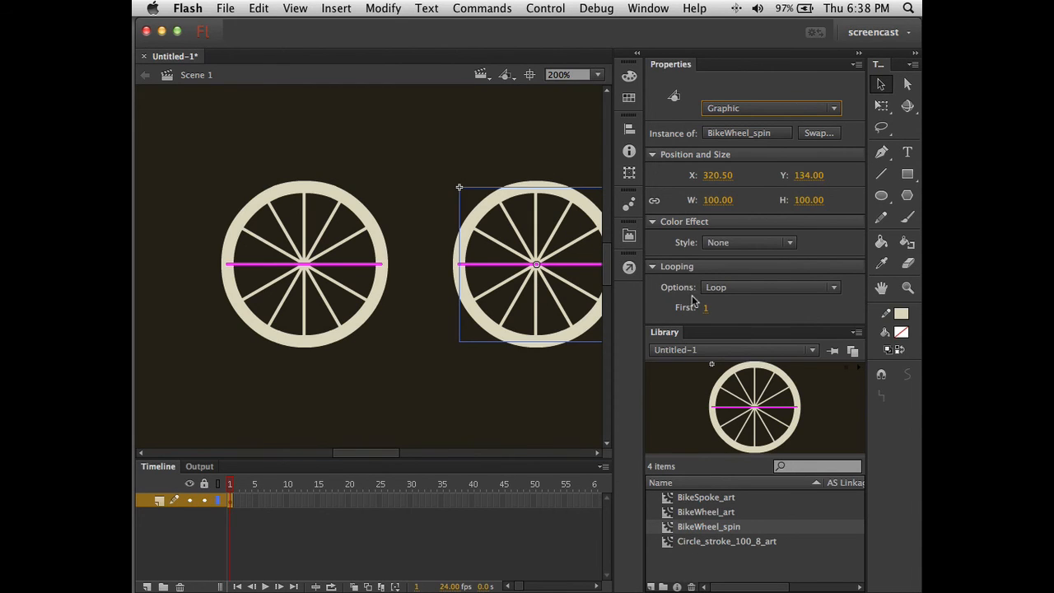
{"action": "left_click", "coordinate": [720, 289]}
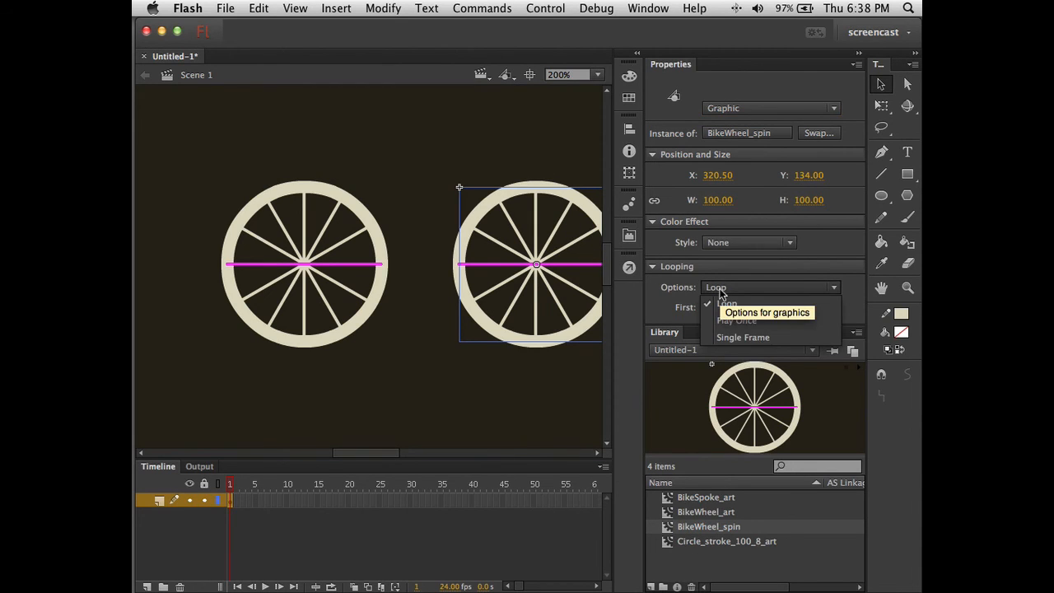
{"action": "left_click", "coordinate": [737, 337]}
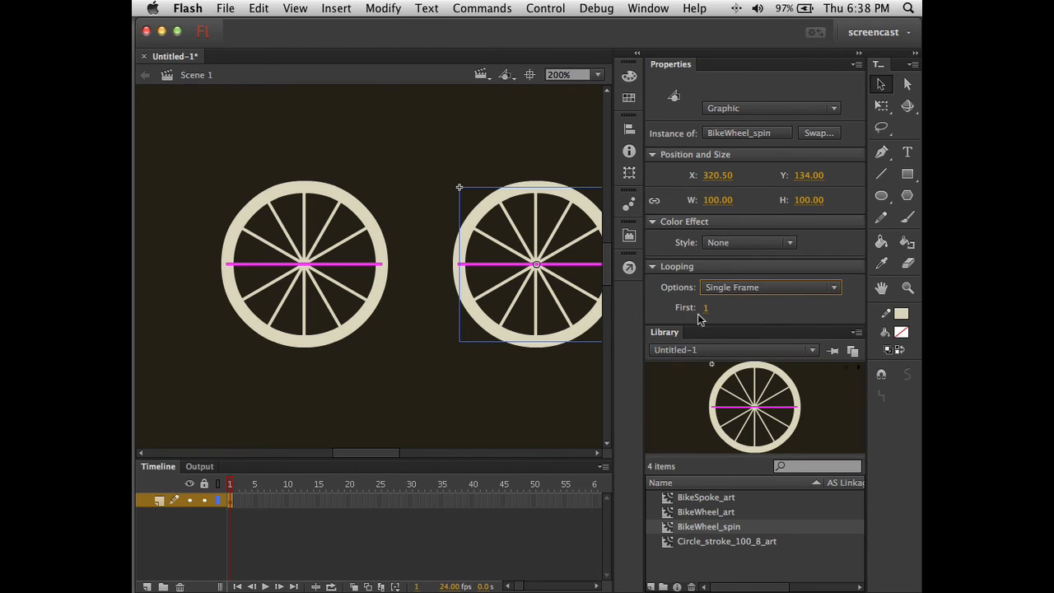
{"action": "left_click", "coordinate": [508, 389]}
{"action": "key", "text": "super+Return"}
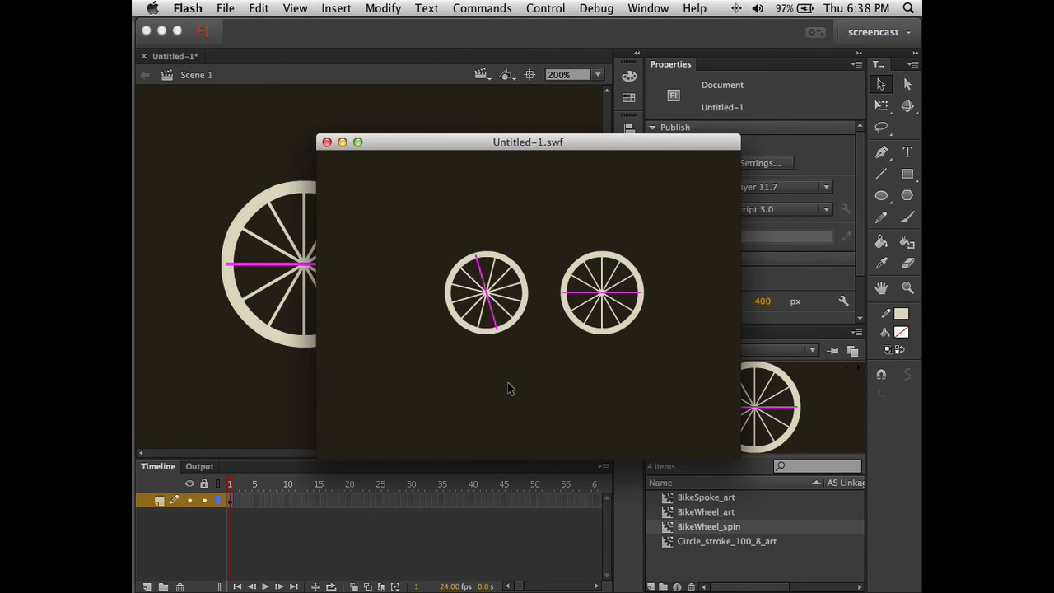